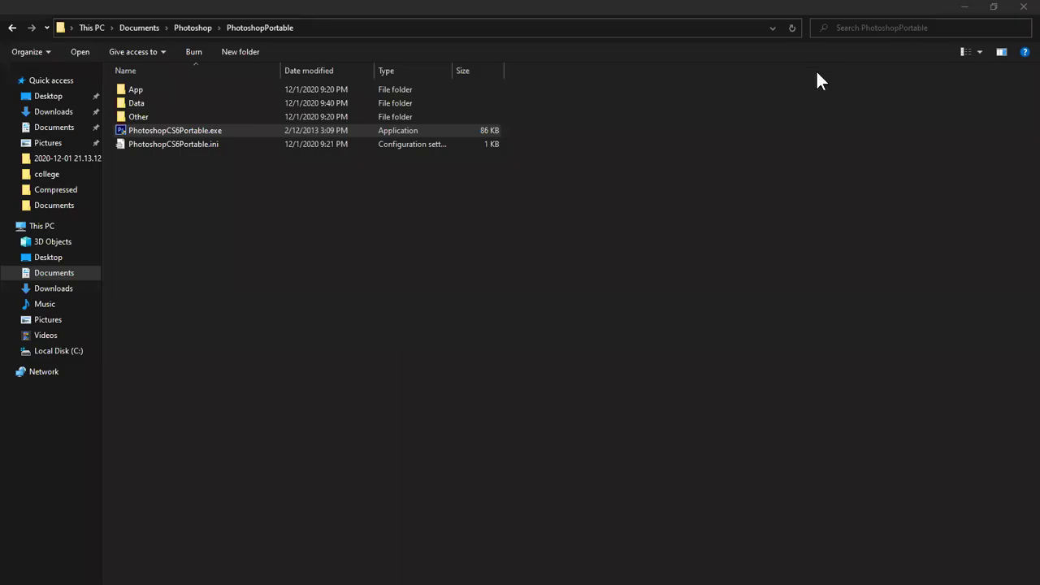
# - Refresh the PhotoshopPortable folder contents in File Explorer
pyautogui.click(608, 216)
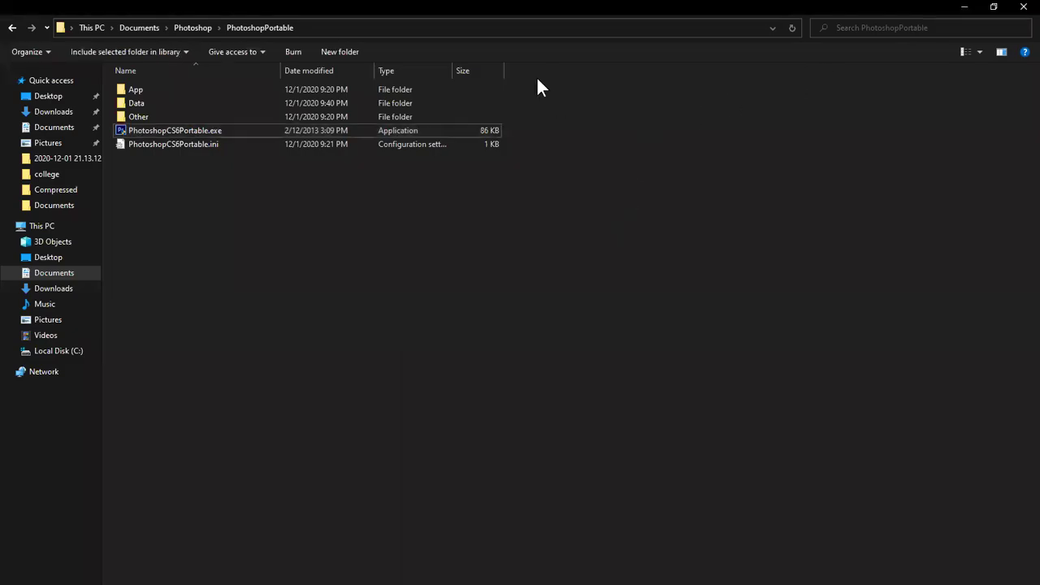
pyautogui.rightClick(538, 235)
pyautogui.click(558, 287)
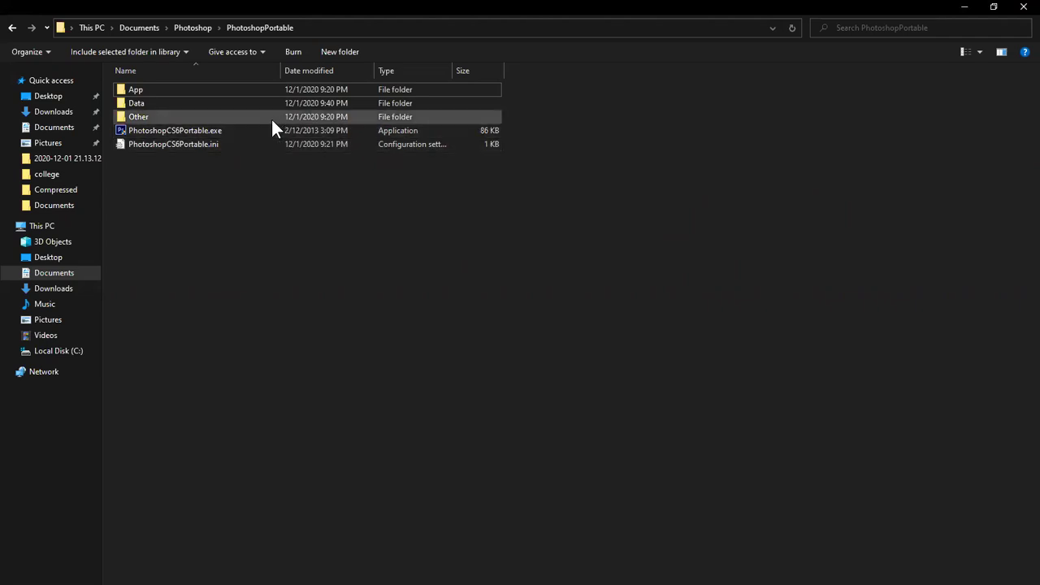
# - Select PhotoshopCS6Portable.exe to launch it, then minimize the folder window
pyautogui.moveTo(262, 129); pyautogui.dragTo(315, 307)
pyautogui.click(286, 135)
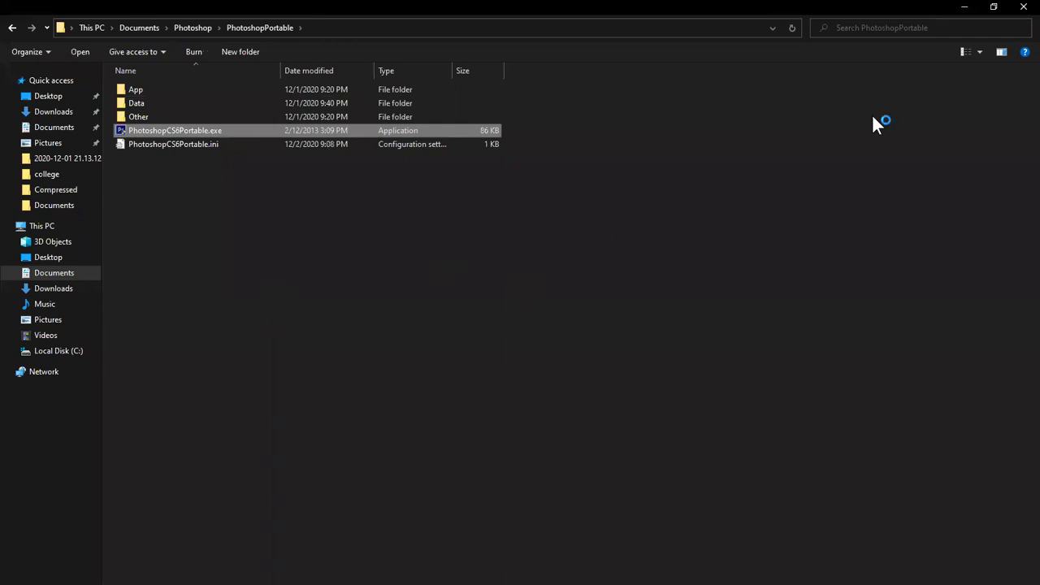
pyautogui.click(967, 8)
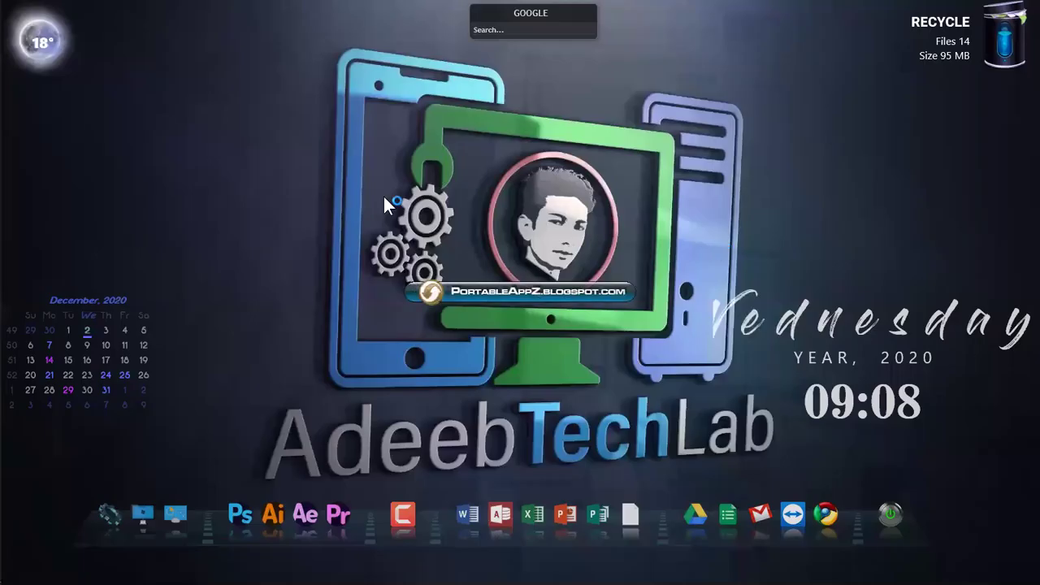
# - Refresh the desktop and let Photoshop CS6 finish loading, glancing at the File menu
pyautogui.rightClick(183, 172)
pyautogui.click(209, 202)
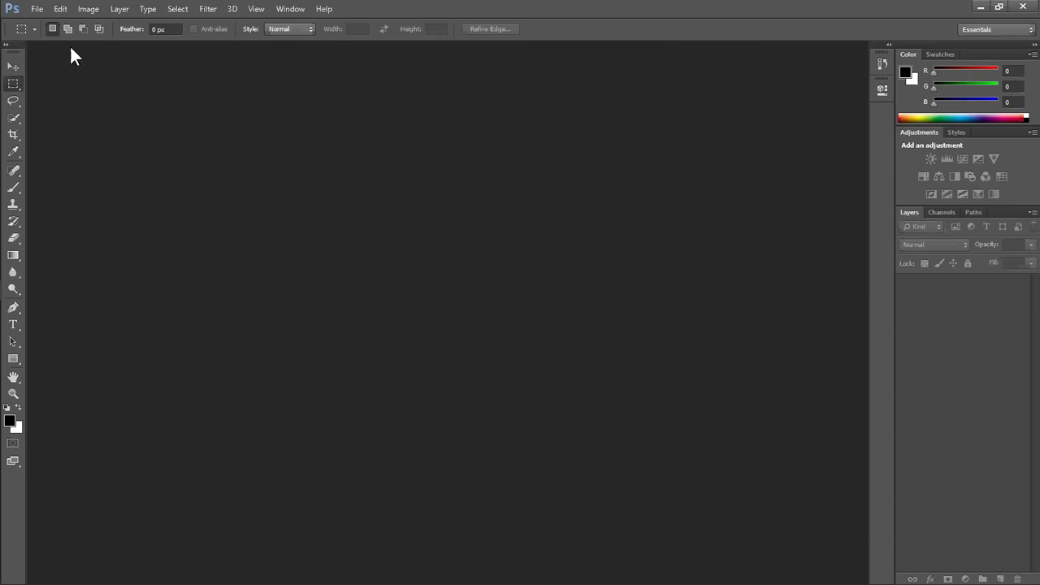
pyautogui.click(40, 10)
pyautogui.click(36, 6)
# - Create a new document via File > New, renaming Untitled-1 to 'test' at 512 × 512 px
pyautogui.click(39, 8)
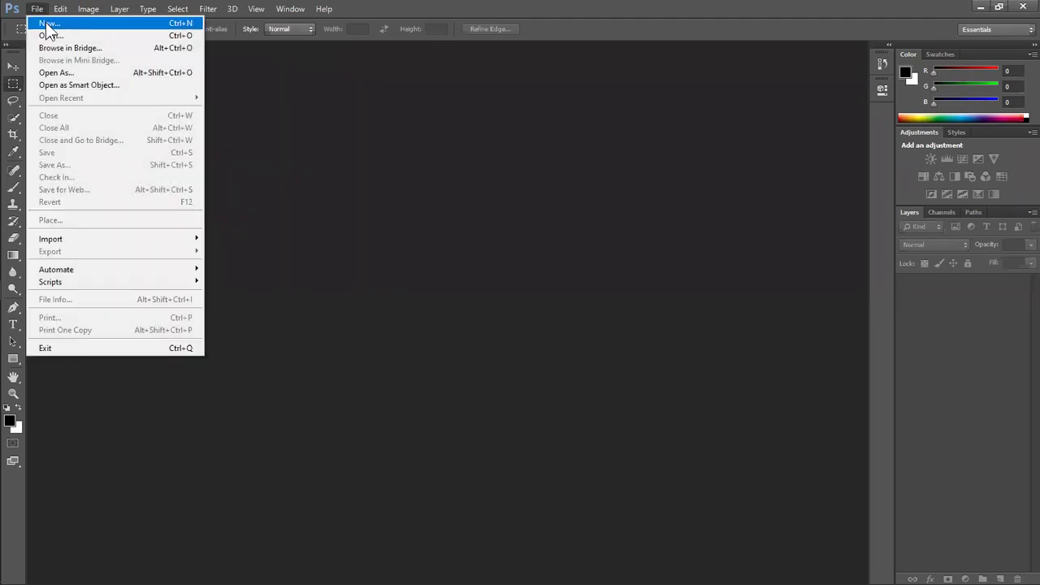
pyautogui.click(47, 23)
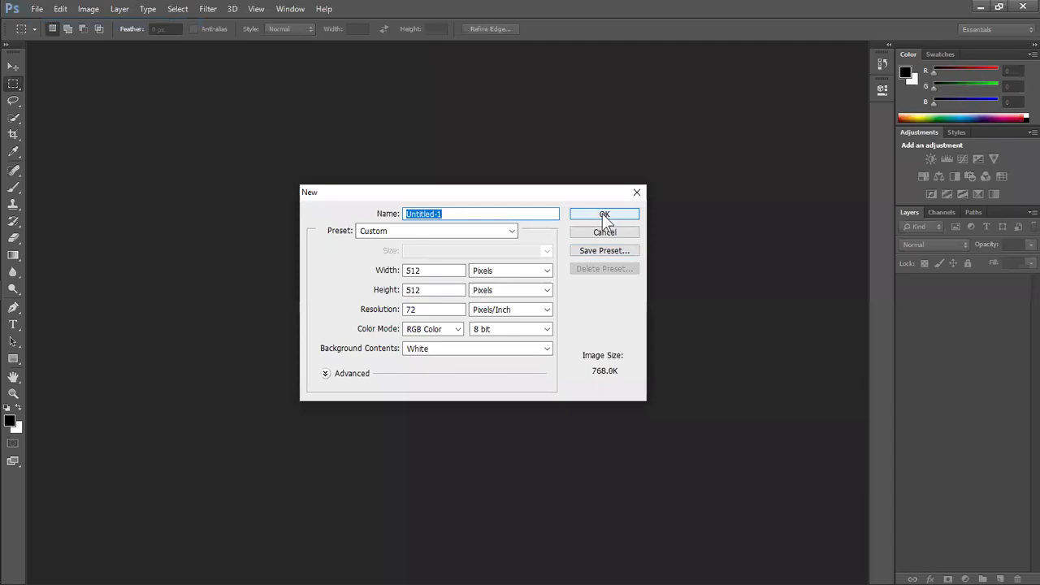
pyautogui.moveTo(492, 213); pyautogui.dragTo(397, 209)
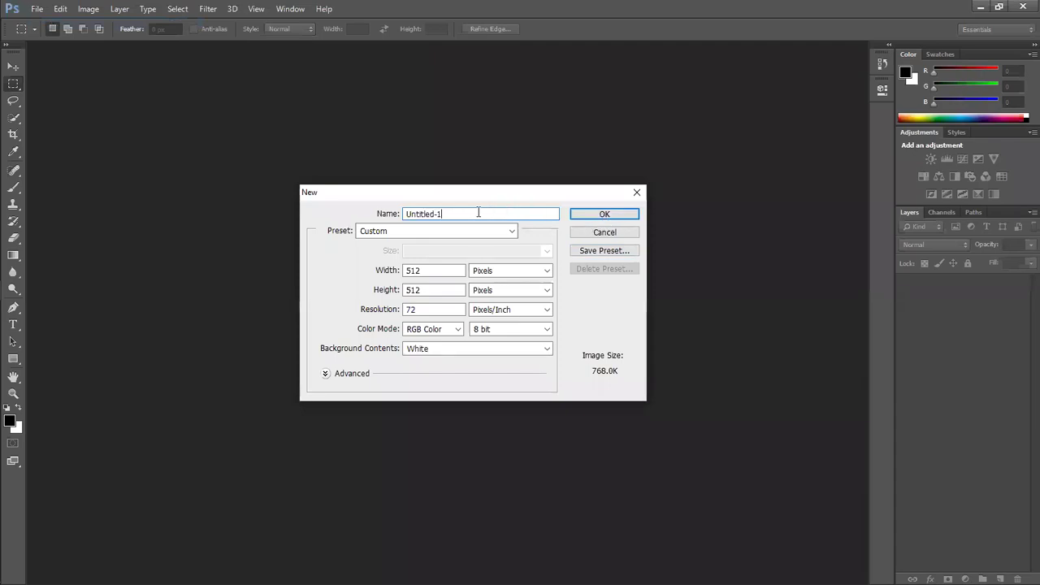
pyautogui.moveTo(459, 214); pyautogui.dragTo(379, 209)
pyautogui.click(496, 214)
pyautogui.moveTo(491, 213); pyautogui.dragTo(393, 212)
pyautogui.write('test')
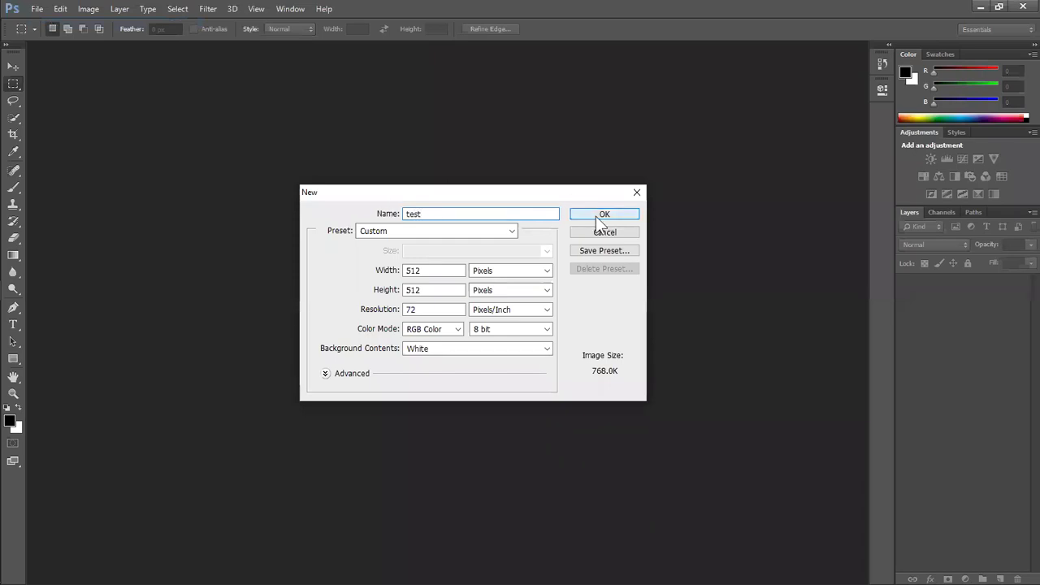
pyautogui.click(596, 215)
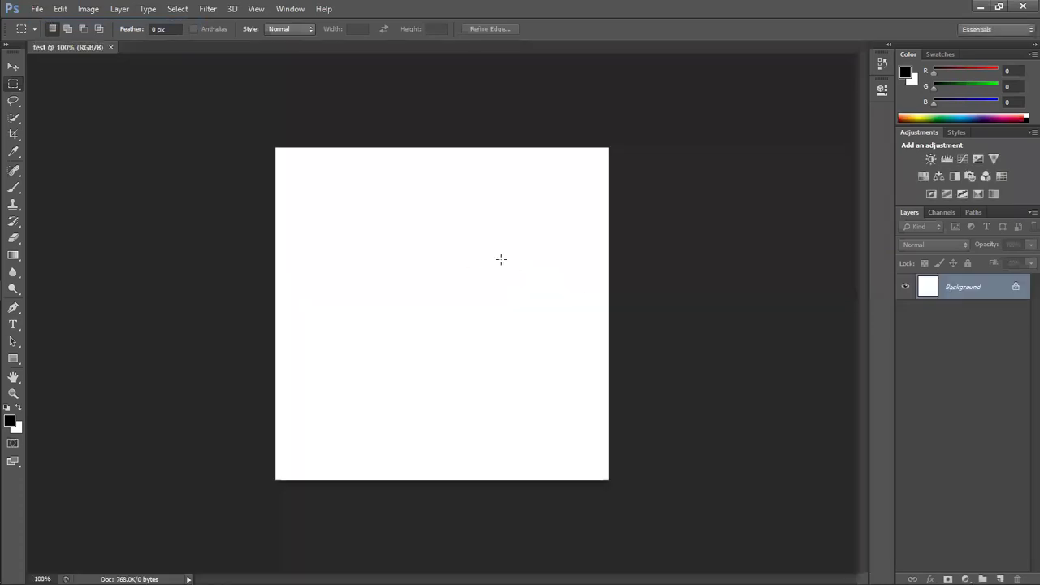
# - Zoom in on the test canvas, restore Photoshop to a smaller window and move it slightly lower
pyautogui.click(14, 66)
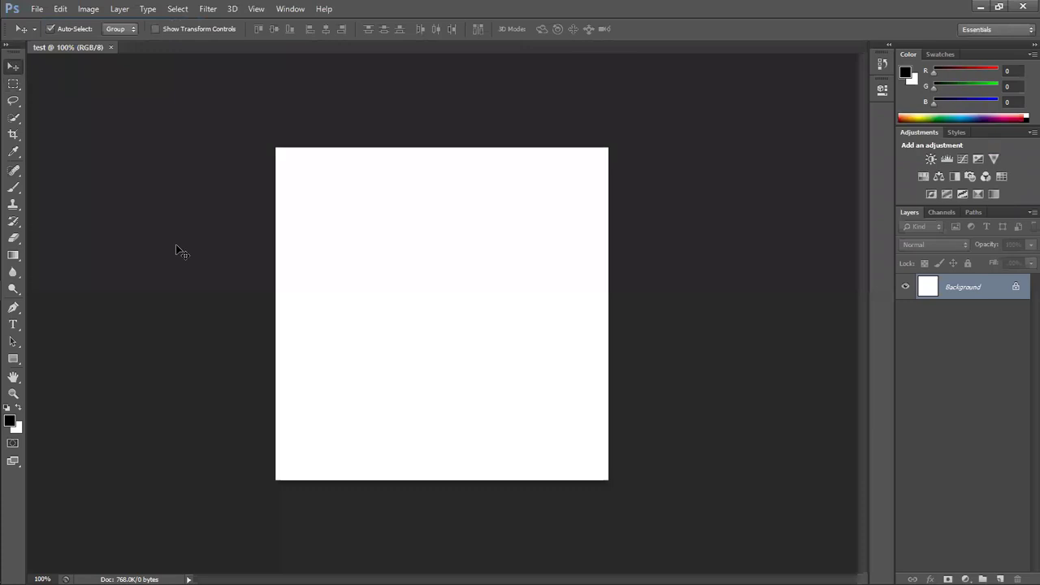
pyautogui.scroll(1, 176, 249)
pyautogui.scroll(3, 176, 249)
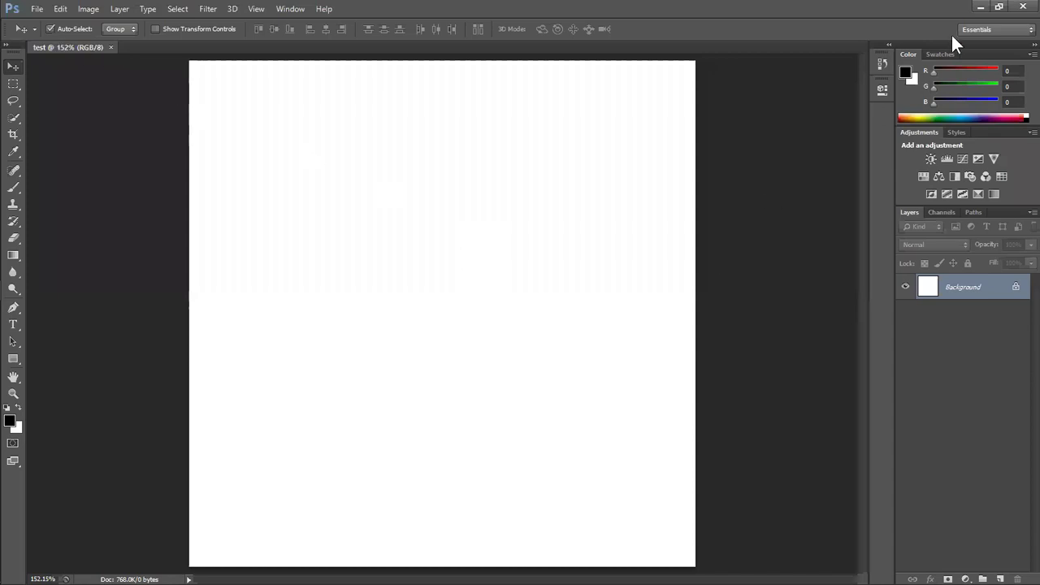
pyautogui.click(999, 7)
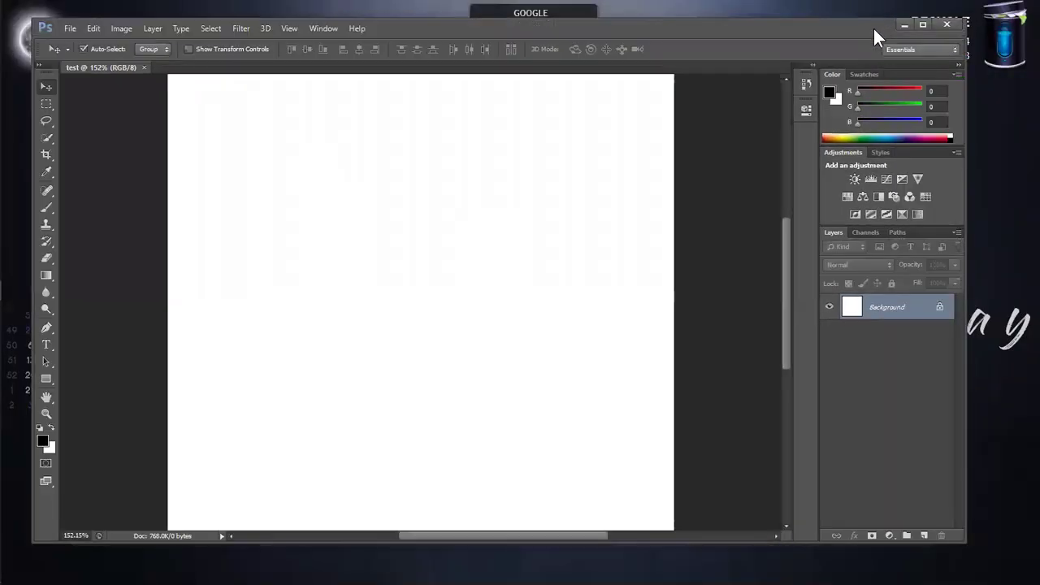
pyautogui.moveTo(869, 28); pyautogui.dragTo(875, 49)
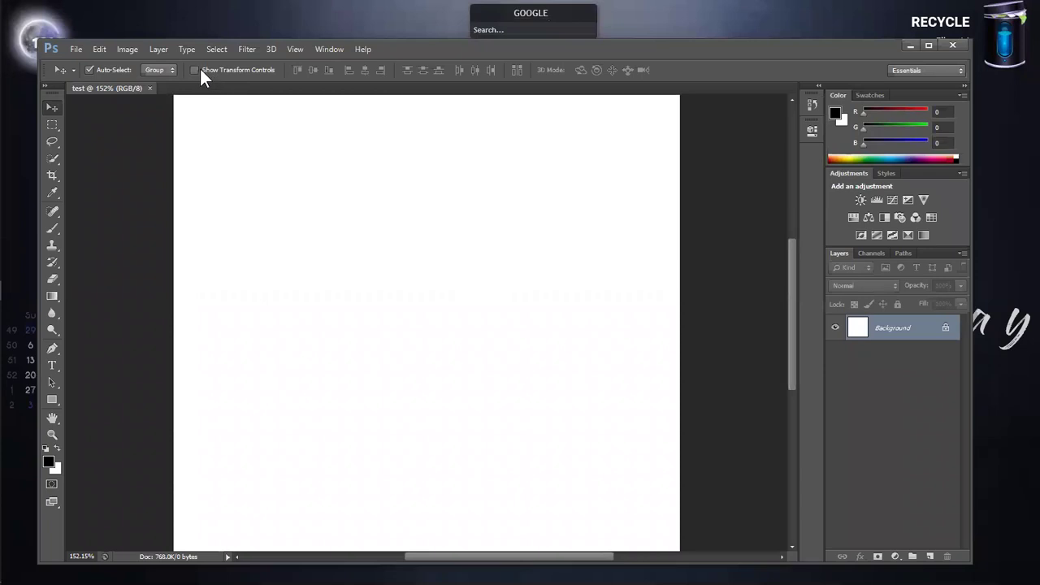
# - Draw a black rectangle with the Rectangle tool and move it toward the canvas centre
pyautogui.click(51, 400)
pyautogui.moveTo(292, 212); pyautogui.dragTo(453, 341)
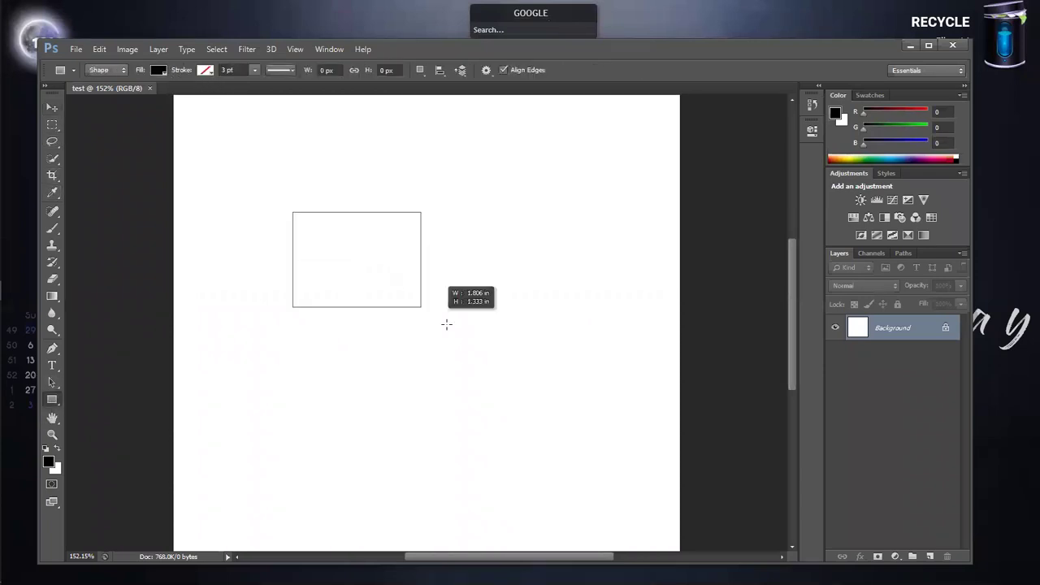
pyautogui.click(52, 108)
pyautogui.moveTo(401, 274)
pyautogui.mouseDown()
pyautogui.moveTo(439, 286)
pyautogui.moveTo(424, 279)
pyautogui.mouseUp()
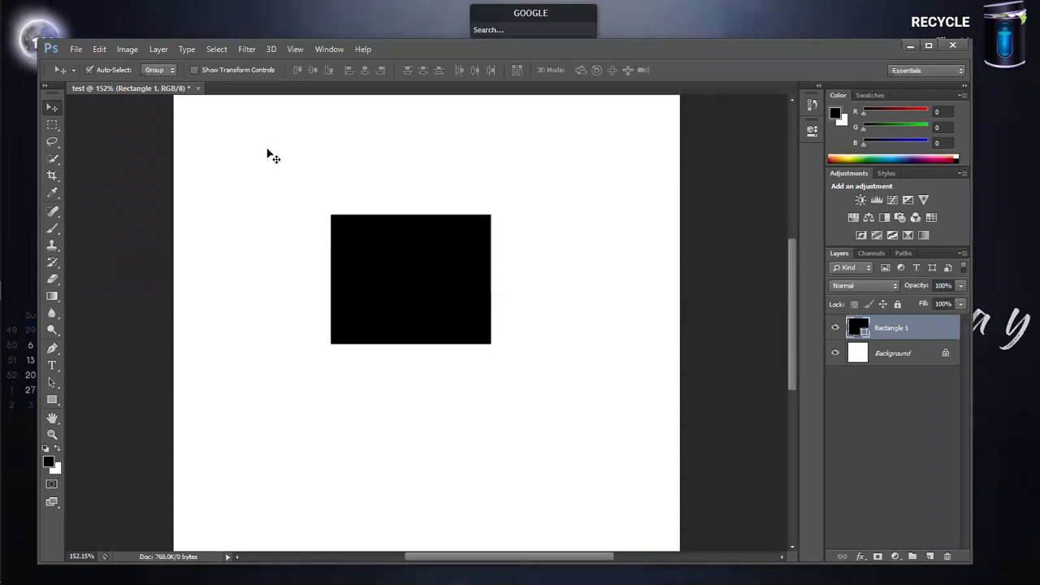
# - Enlarge the rectangle into a wider block using transform controls, then apply the resize
pyautogui.click(195, 70)
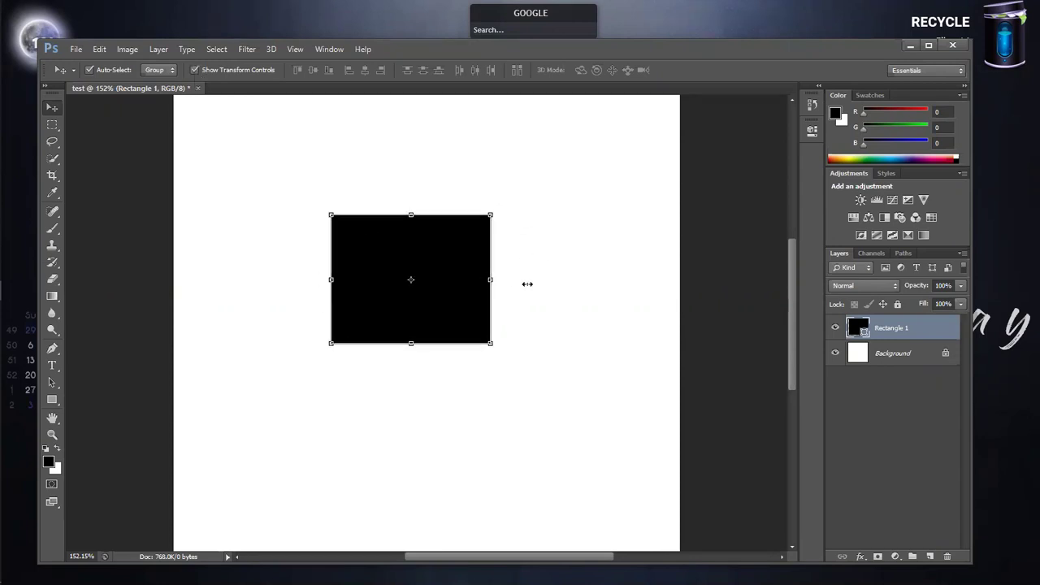
pyautogui.moveTo(490, 280); pyautogui.dragTo(554, 283)
pyautogui.moveTo(443, 215); pyautogui.dragTo(429, 155)
pyautogui.moveTo(330, 250); pyautogui.dragTo(300, 249)
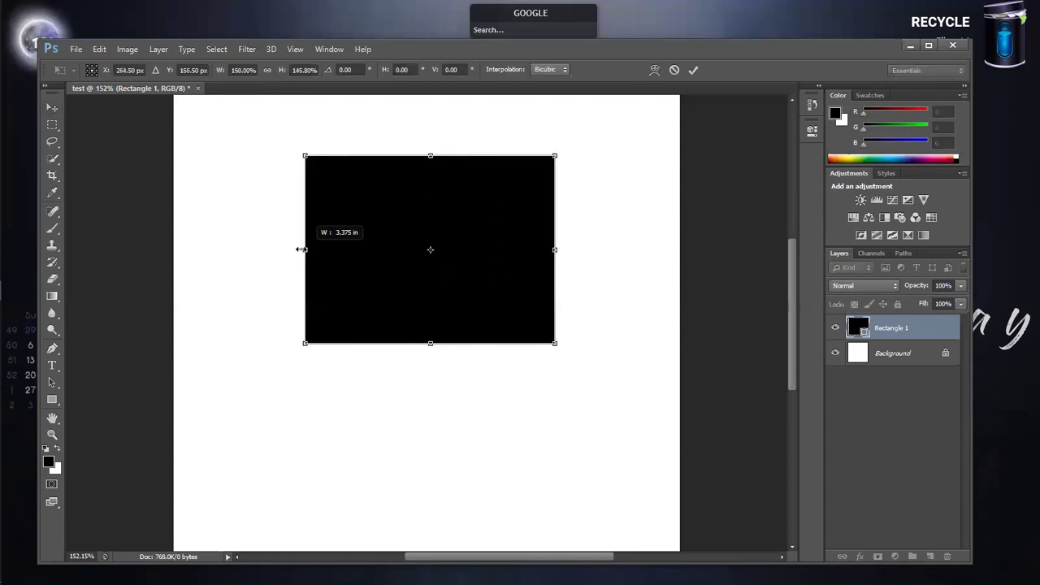
pyautogui.moveTo(423, 186); pyautogui.dragTo(410, 233)
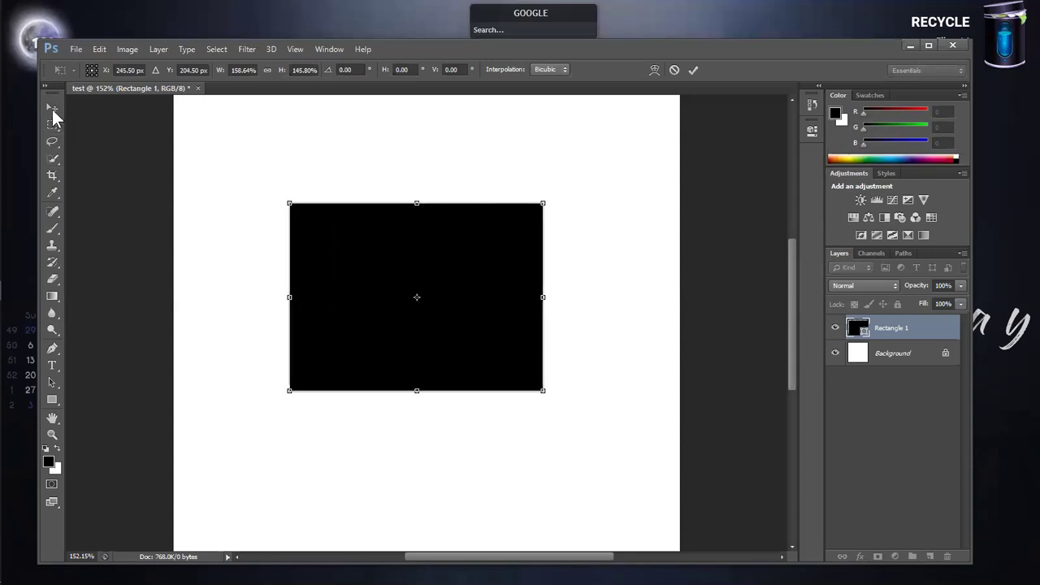
pyautogui.click(52, 108)
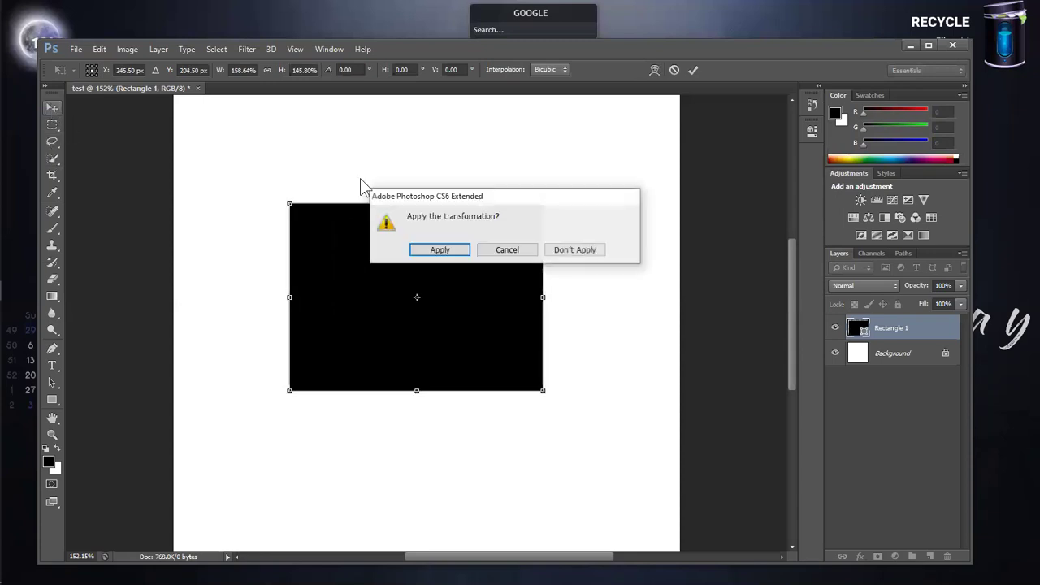
pyautogui.click(440, 249)
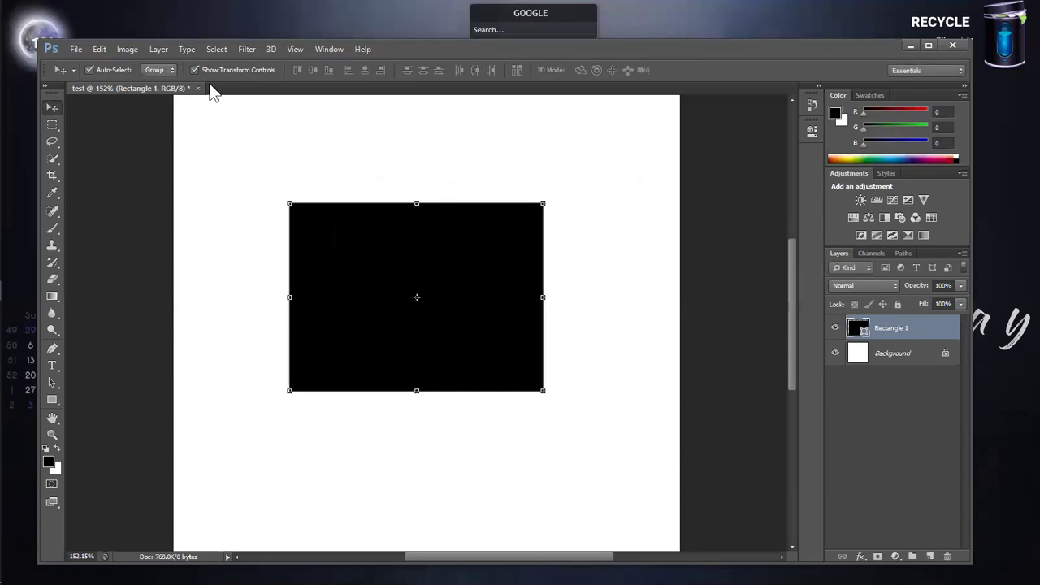
pyautogui.click(195, 70)
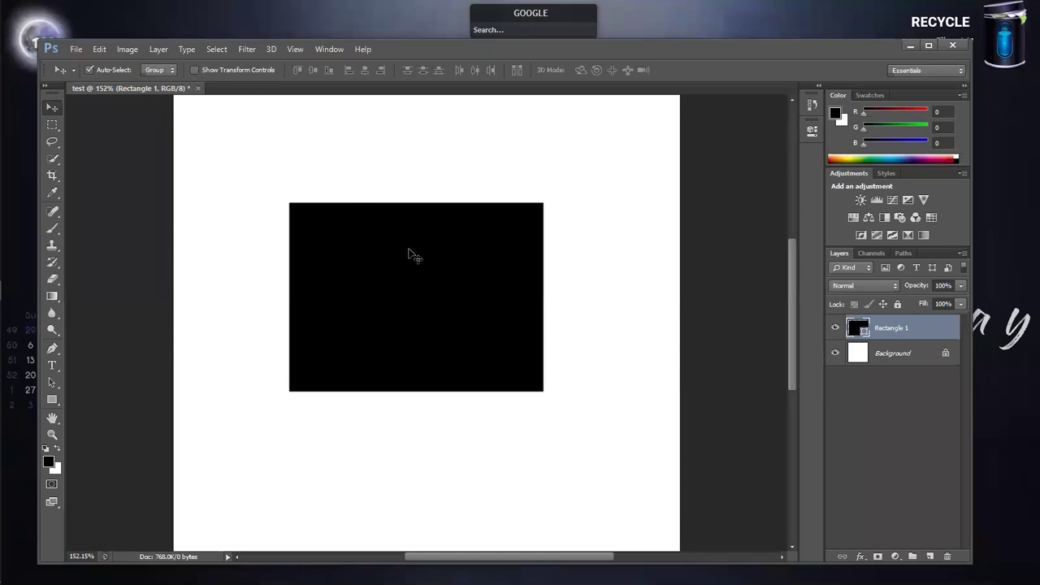
# - Select Rectangle 1 and free-transform it slightly larger, committing the change
pyautogui.click(661, 356)
pyautogui.click(469, 295)
pyautogui.hotkey('ctrl', 't')
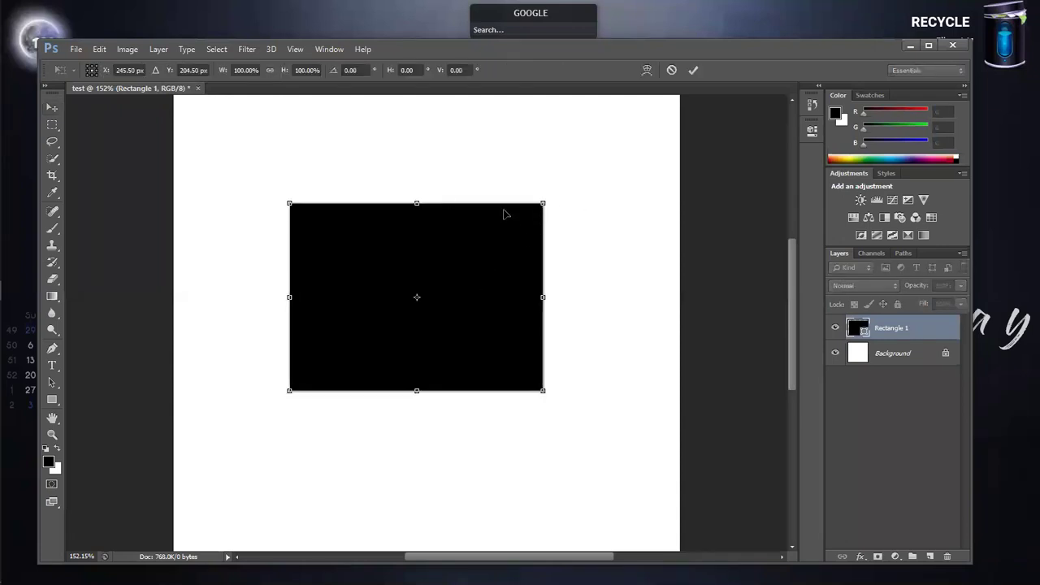
pyautogui.moveTo(564, 180); pyautogui.dragTo(576, 218)
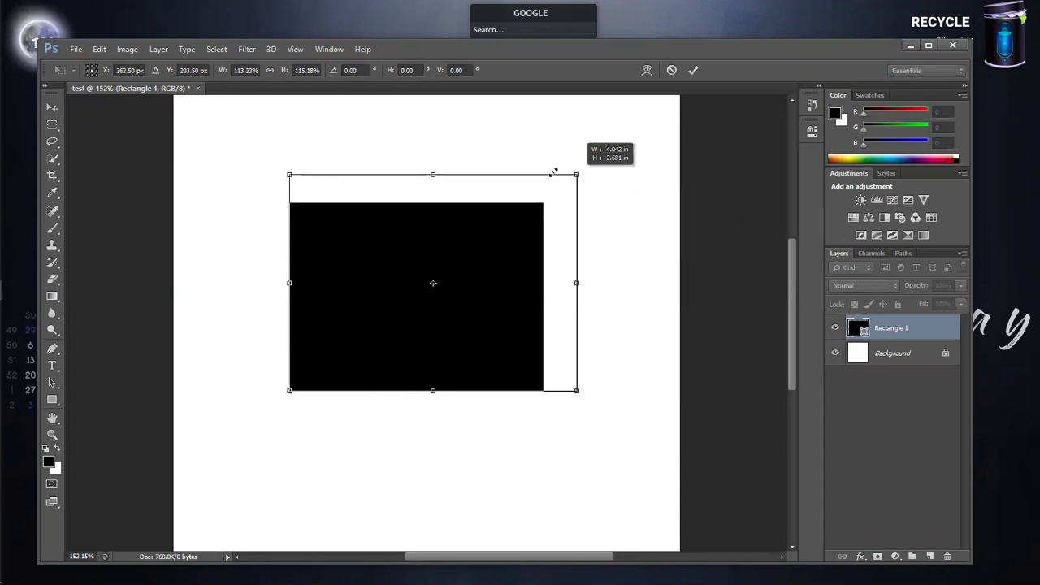
pyautogui.moveTo(576, 217); pyautogui.dragTo(564, 180)
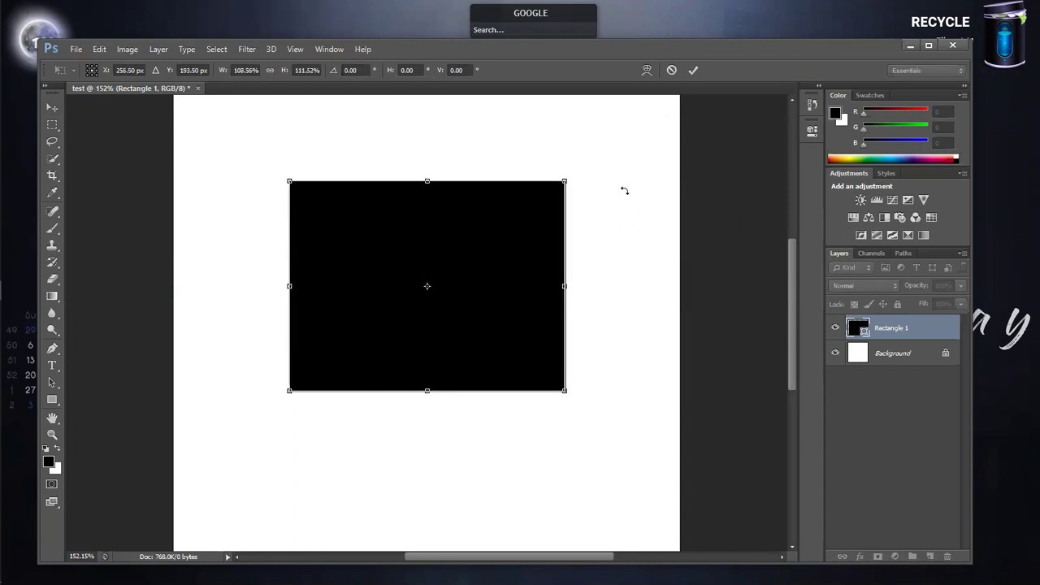
pyautogui.press('Return')
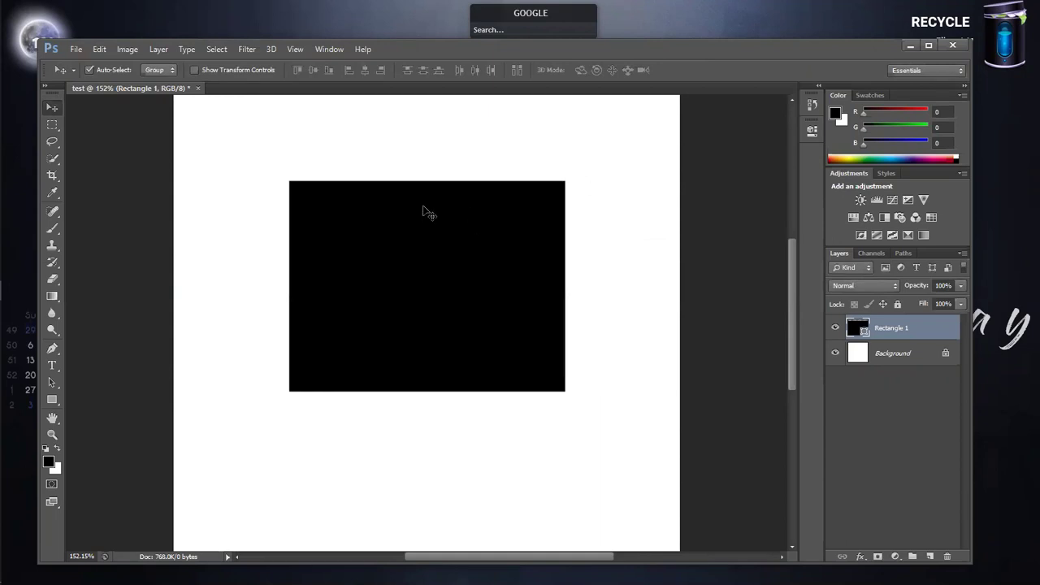
# - Nudge the rectangle, try rotating it clockwise, then undo the rotation
pyautogui.moveTo(382, 285); pyautogui.dragTo(382, 270)
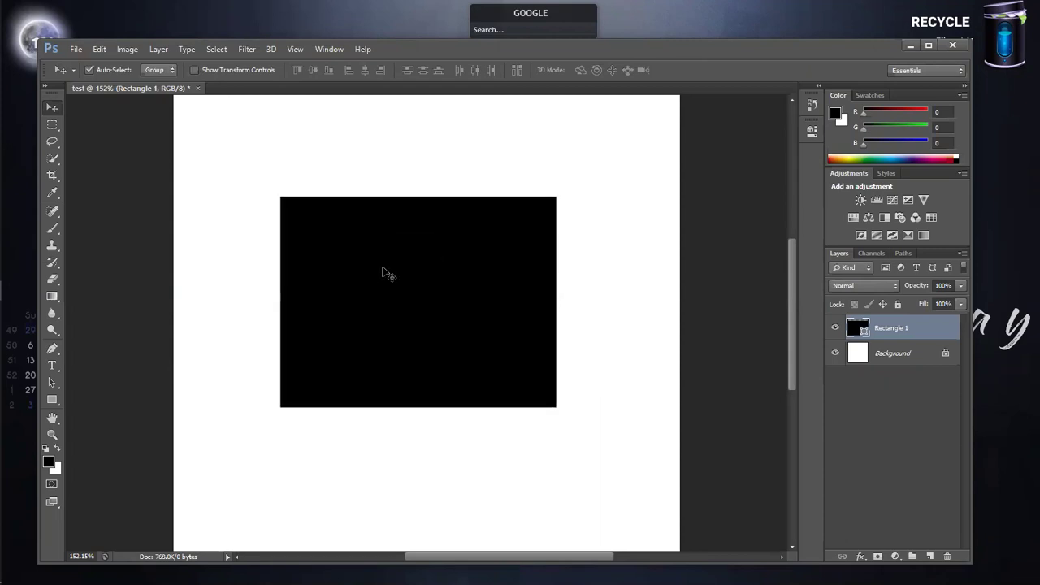
pyautogui.hotkey('ctrl', 't')
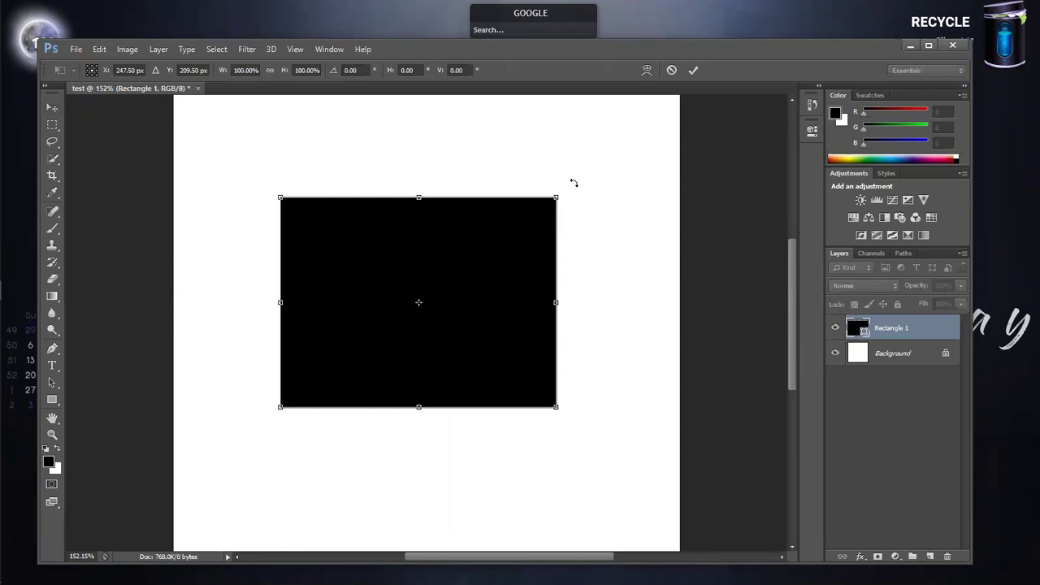
pyautogui.moveTo(572, 186); pyautogui.dragTo(605, 283)
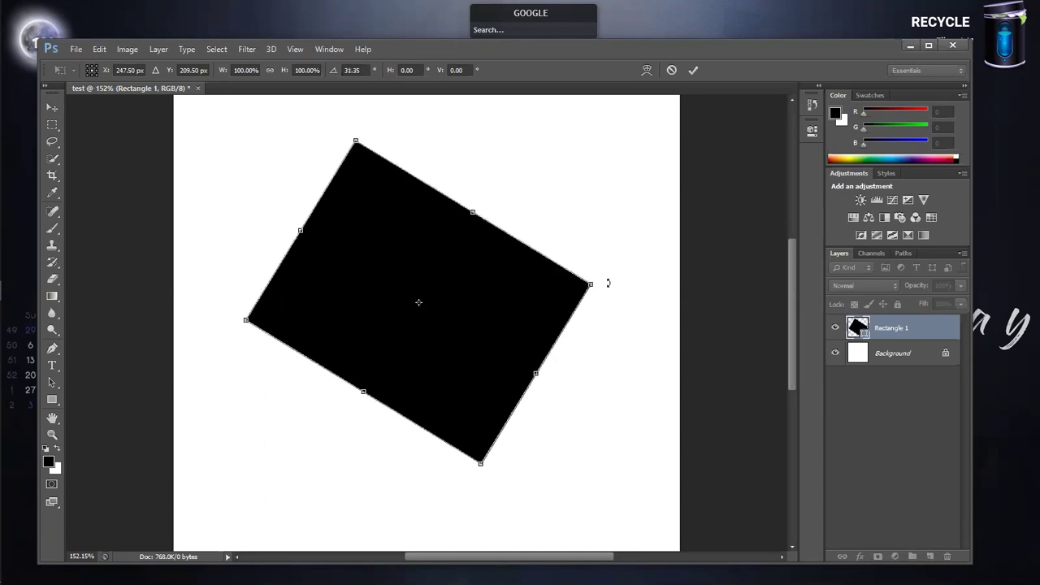
pyautogui.hotkey('ctrl', 'z')
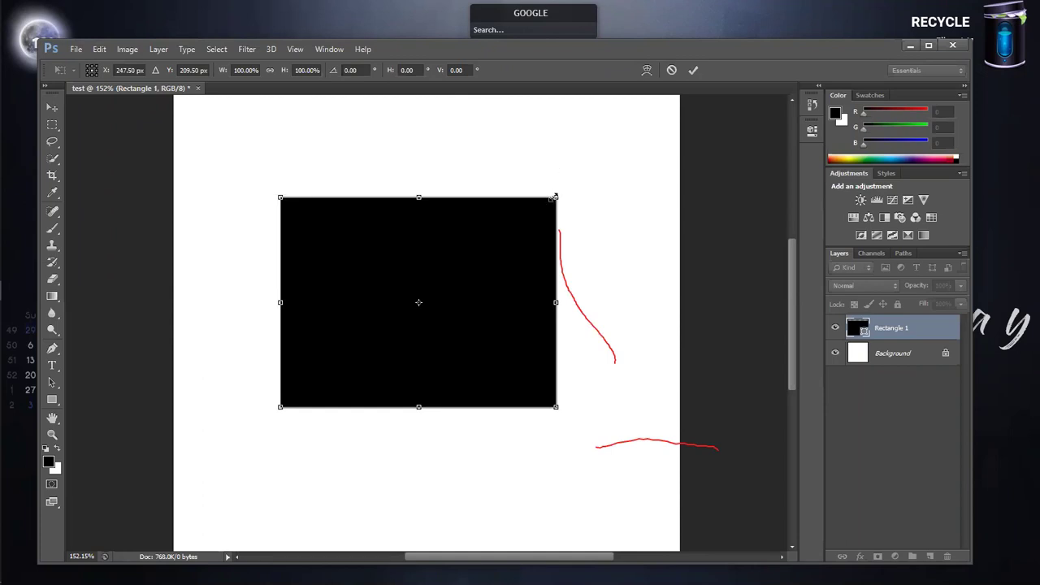
# - Test several narrower and wider sizes for the rectangle, apply one, then delete it
pyautogui.moveTo(557, 197); pyautogui.dragTo(536, 214)
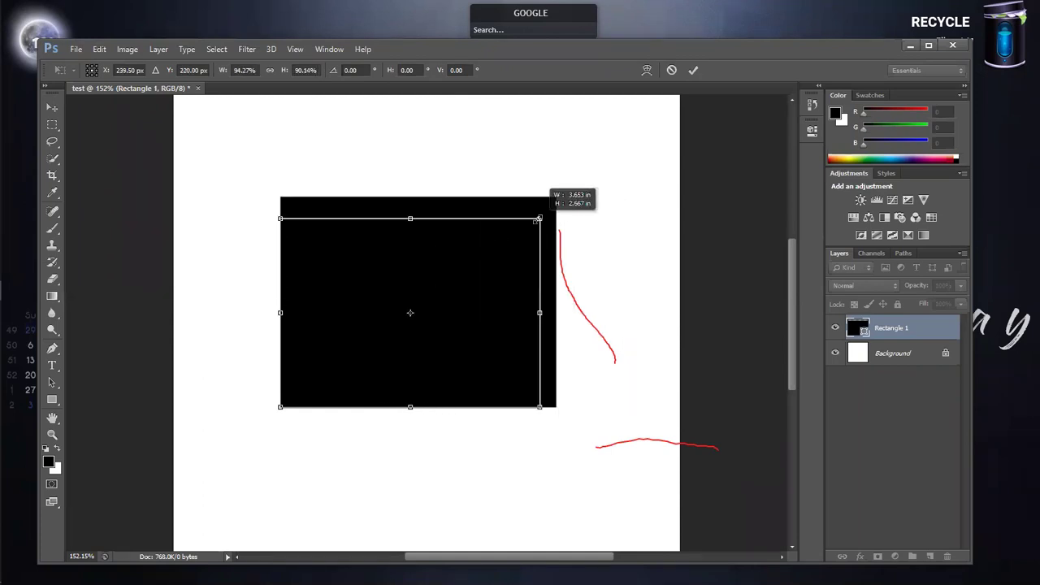
pyautogui.moveTo(537, 213); pyautogui.dragTo(536, 217)
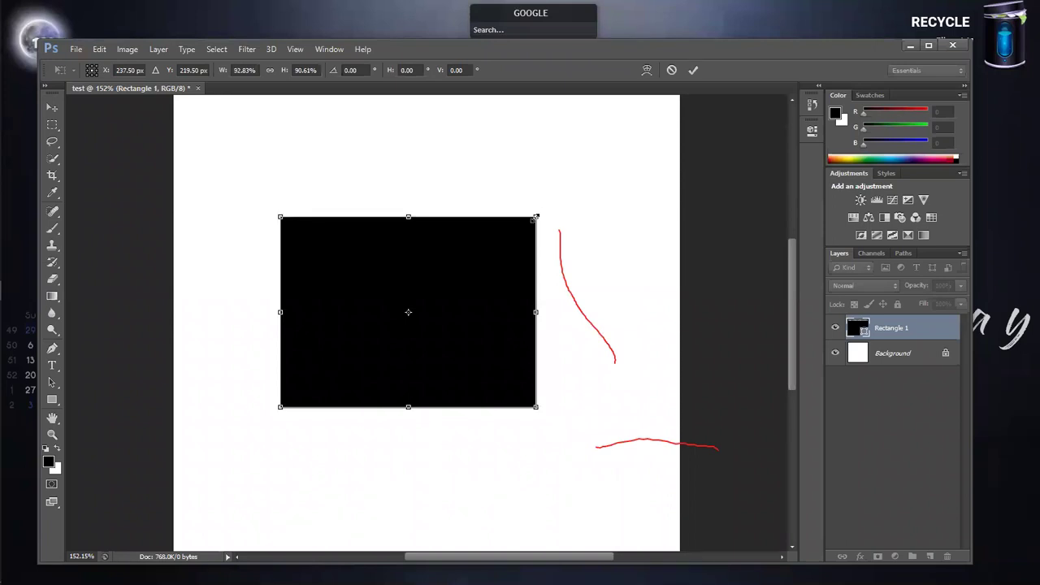
pyautogui.moveTo(537, 216); pyautogui.dragTo(569, 214)
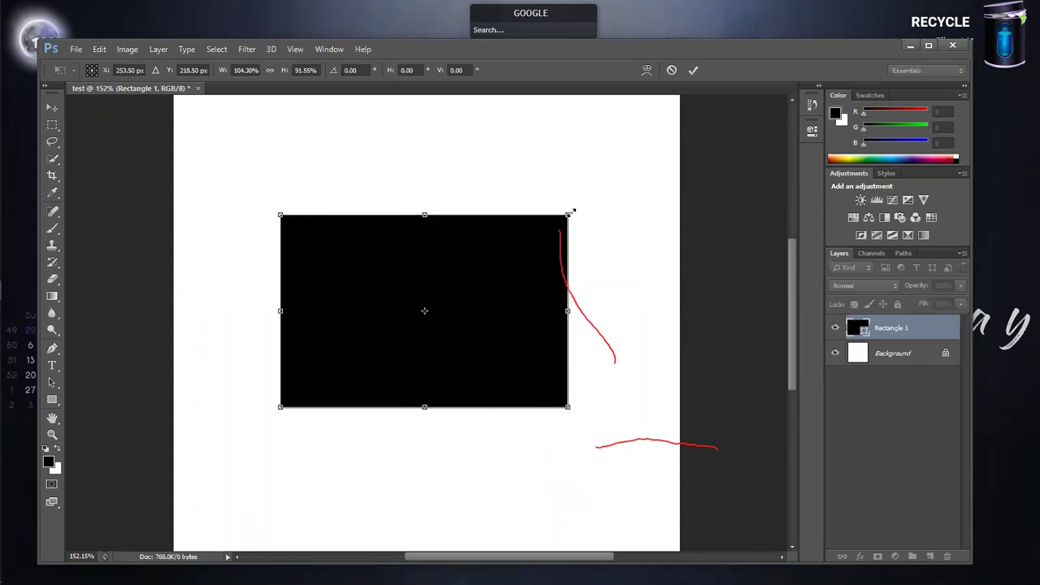
pyautogui.moveTo(567, 213); pyautogui.dragTo(523, 216)
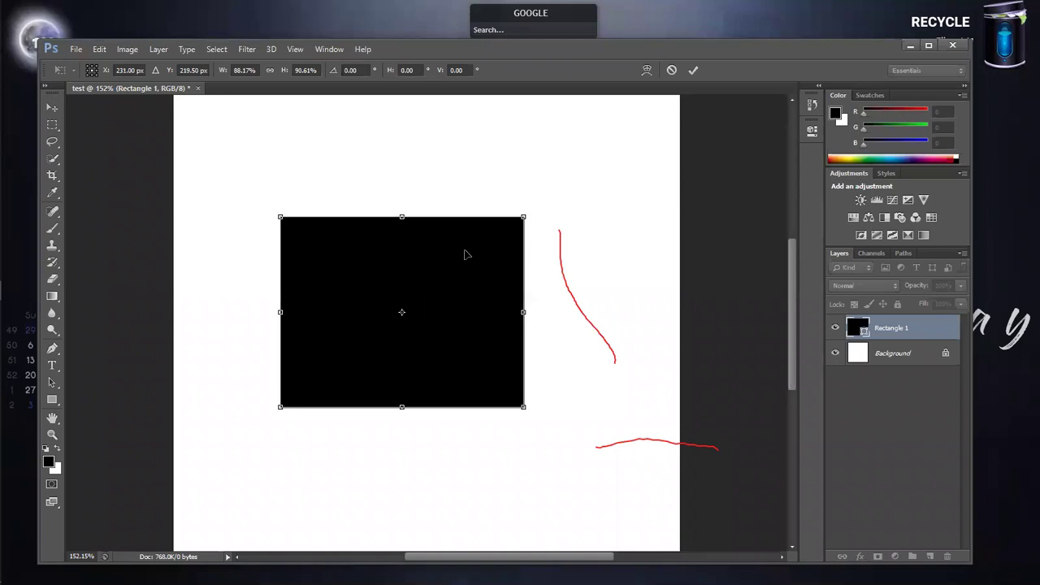
pyautogui.press('Return')
pyautogui.press('Delete')
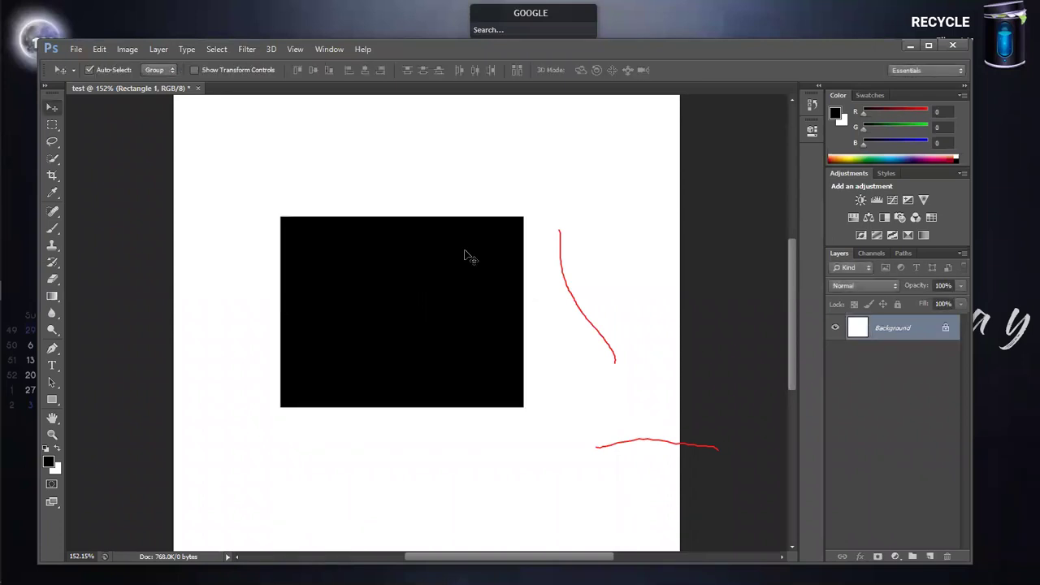
# - Create an exact 100 × 100 px black square on a Rectangle 1 layer in the upper-left area
pyautogui.click(53, 396)
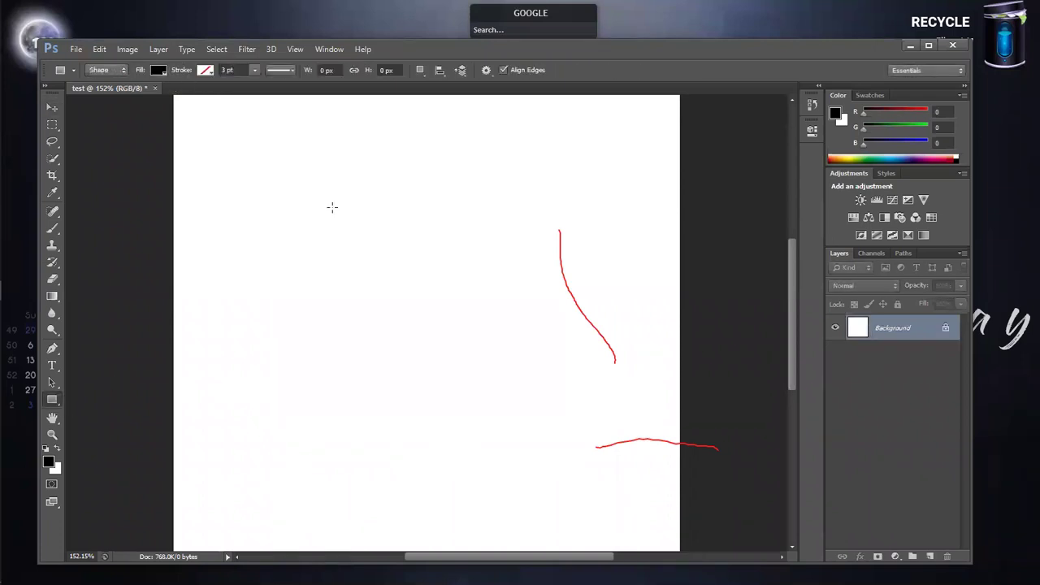
pyautogui.click(305, 233)
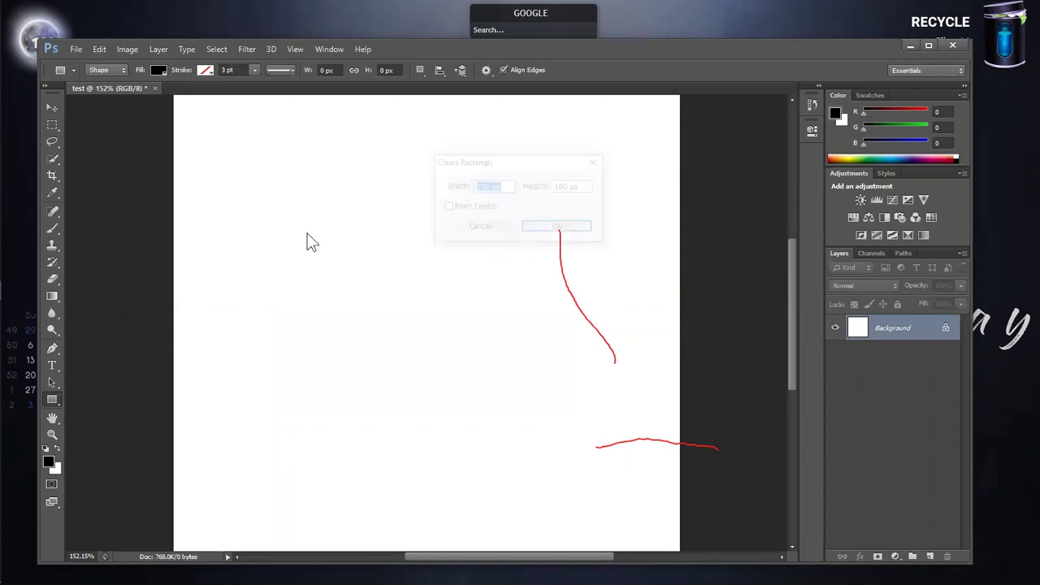
pyautogui.click(557, 227)
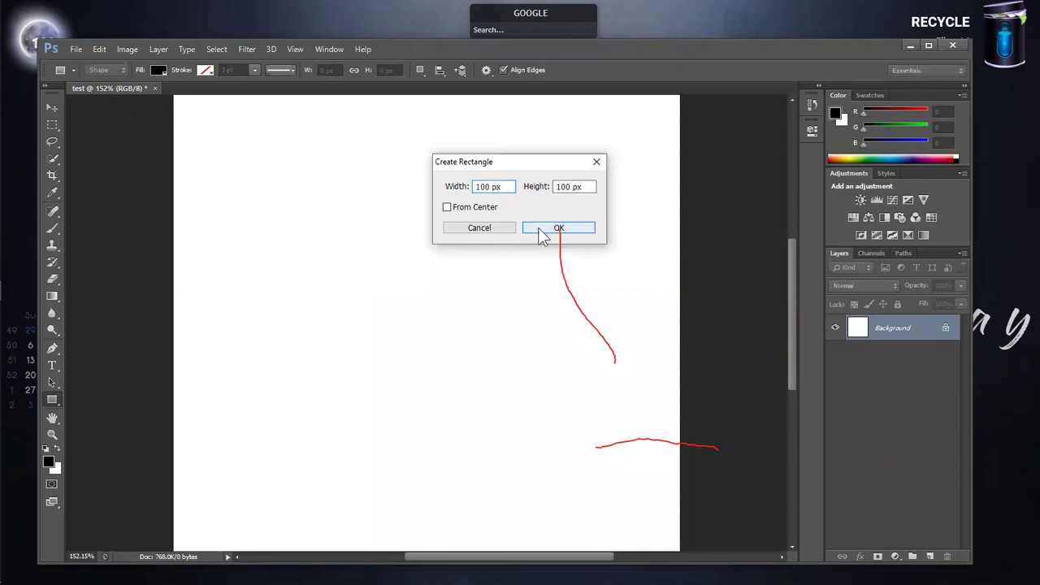
pyautogui.click(547, 231)
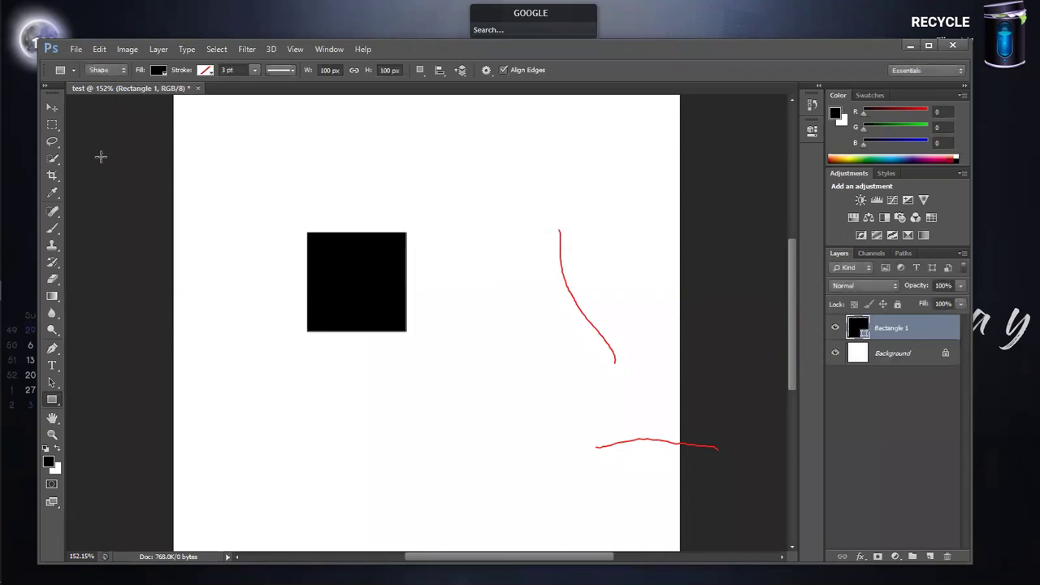
pyautogui.click(51, 107)
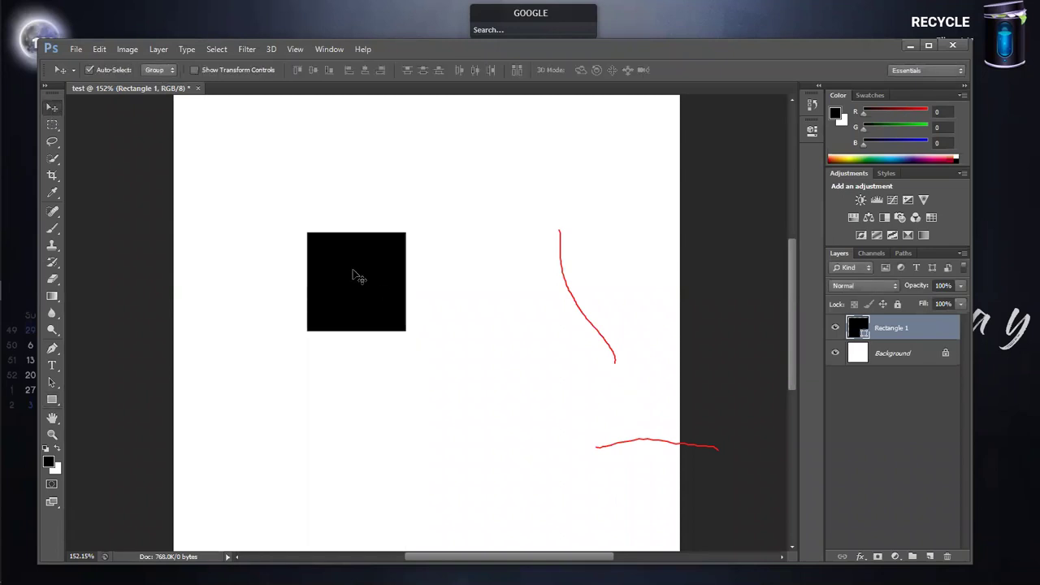
pyautogui.hotkey('ctrl', 't')
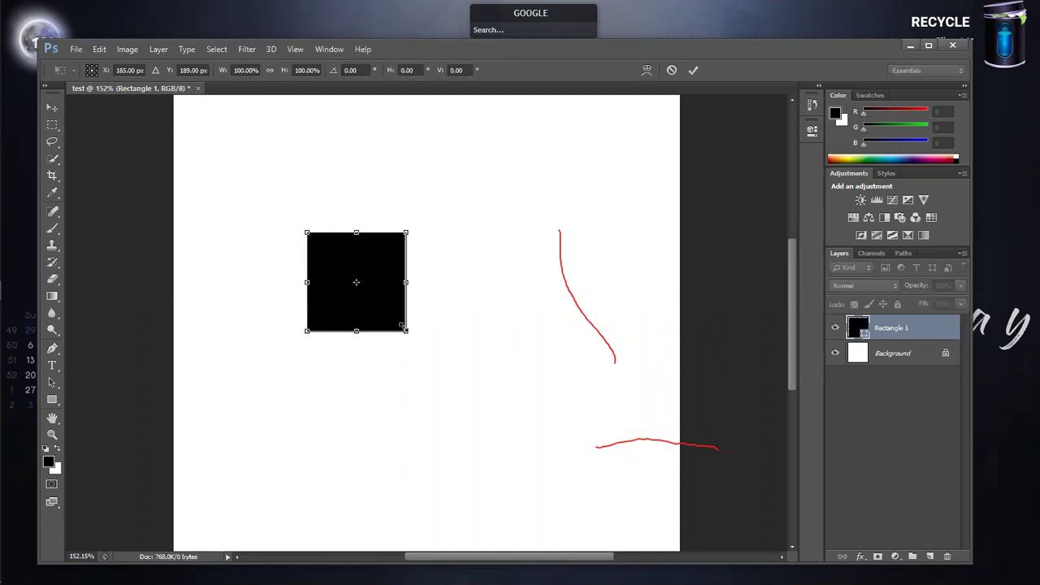
# - Shift-scale the black square to 206% width and height, undoing a non-proportional try first
pyautogui.moveTo(408, 335)
pyautogui.mouseDown()
pyautogui.moveTo(478, 367)
pyautogui.moveTo(509, 364)
pyautogui.mouseUp()
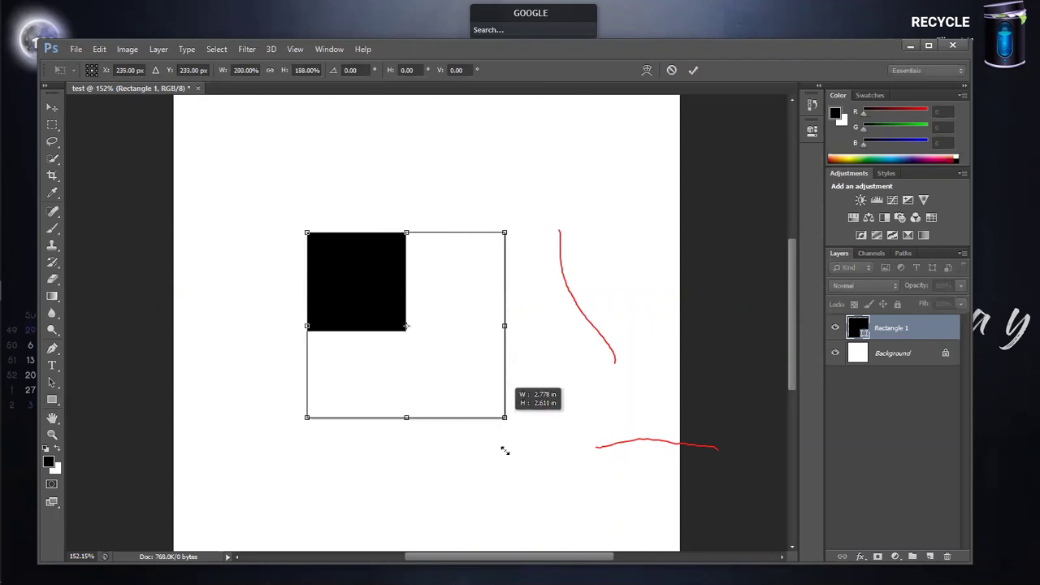
pyautogui.moveTo(509, 364); pyautogui.dragTo(505, 467)
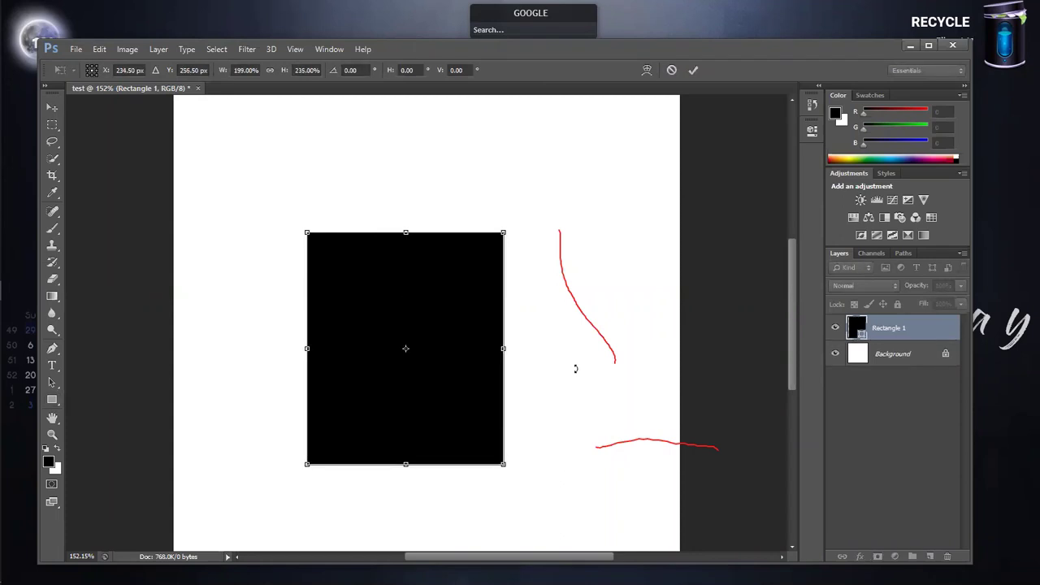
pyautogui.hotkey('ctrl', 'z')
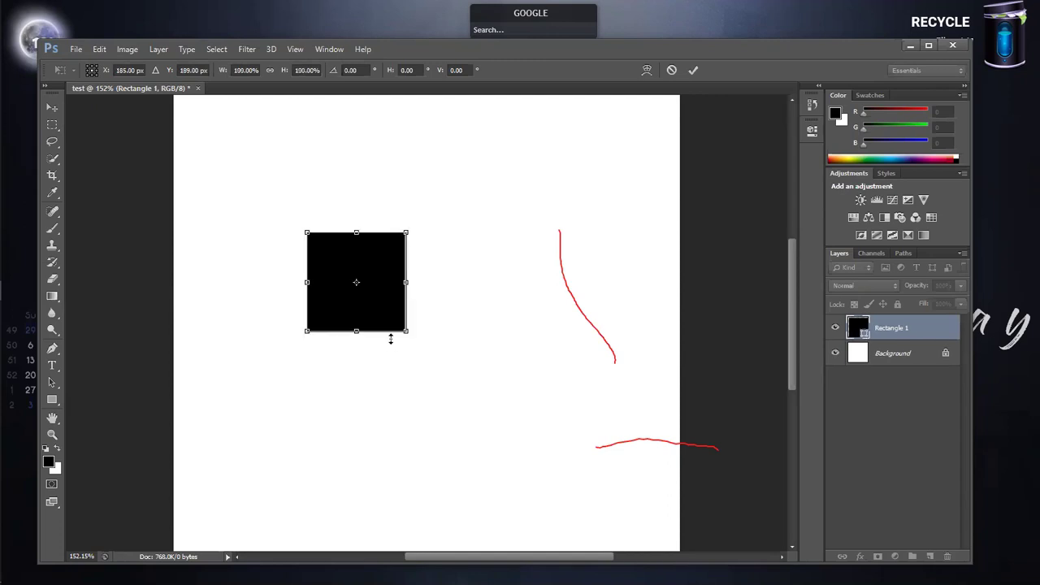
pyautogui.moveTo(406, 331); pyautogui.dragTo(479, 358)
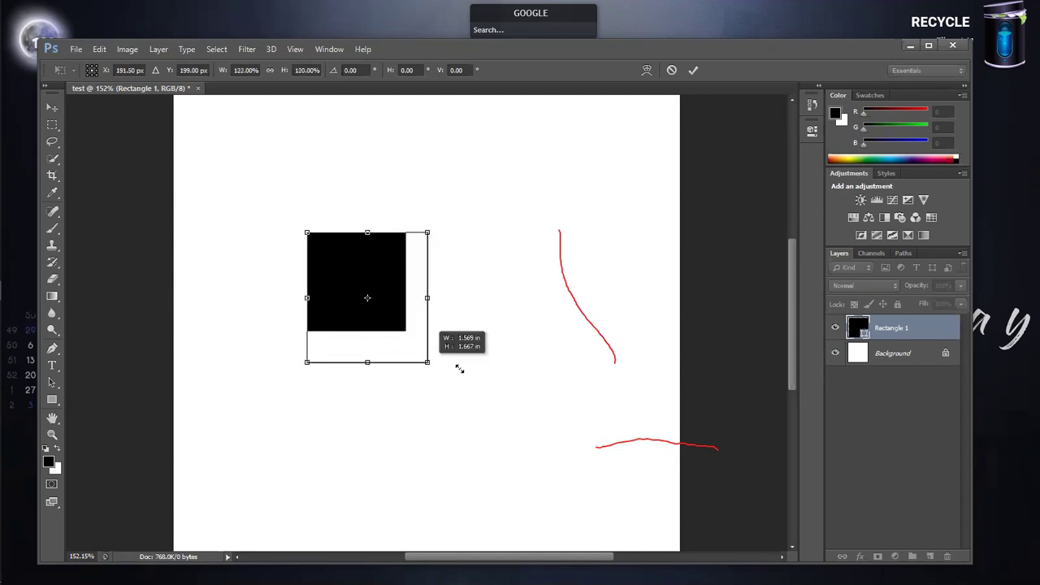
pyautogui.press('shift')
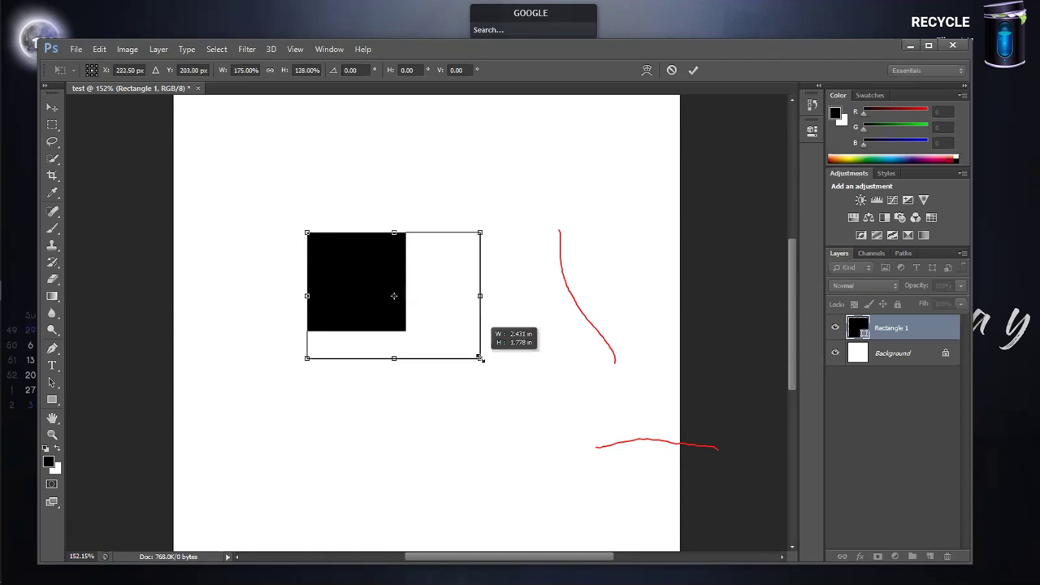
pyautogui.moveTo(468, 358)
pyautogui.mouseDown()
pyautogui.moveTo(454, 389)
pyautogui.moveTo(617, 504)
pyautogui.moveTo(486, 420)
pyautogui.moveTo(510, 437)
pyautogui.mouseUp()
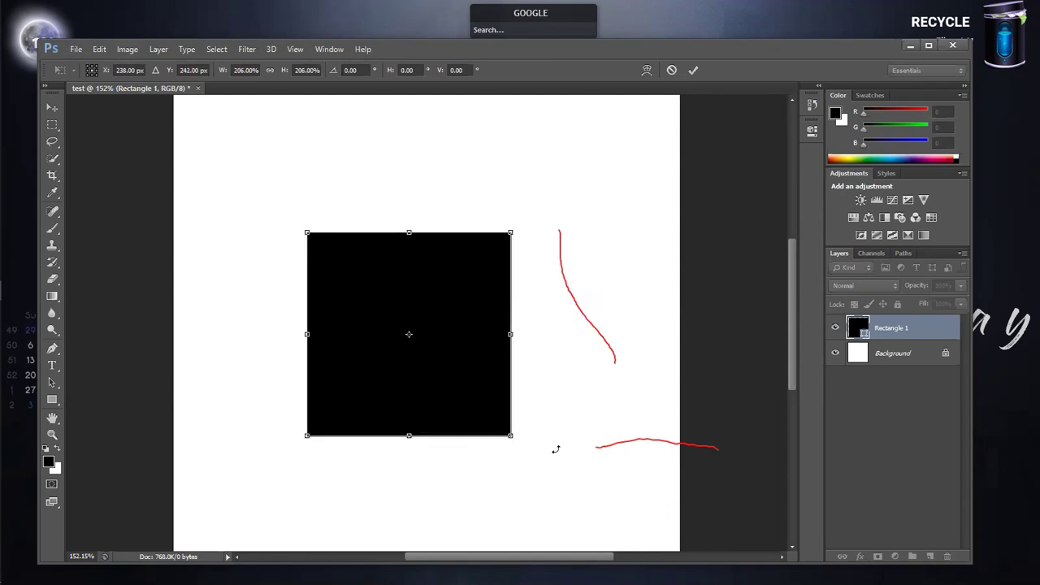
pyautogui.press('Return')
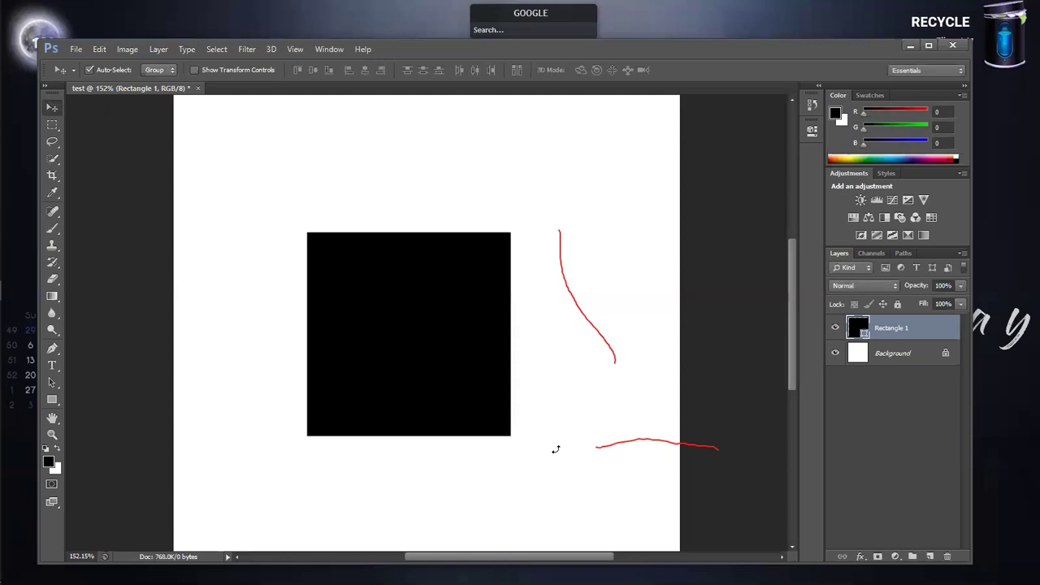
# - Move the black square up and left, then scale it proportionally to 131.55%
pyautogui.moveTo(399, 318); pyautogui.dragTo(368, 290)
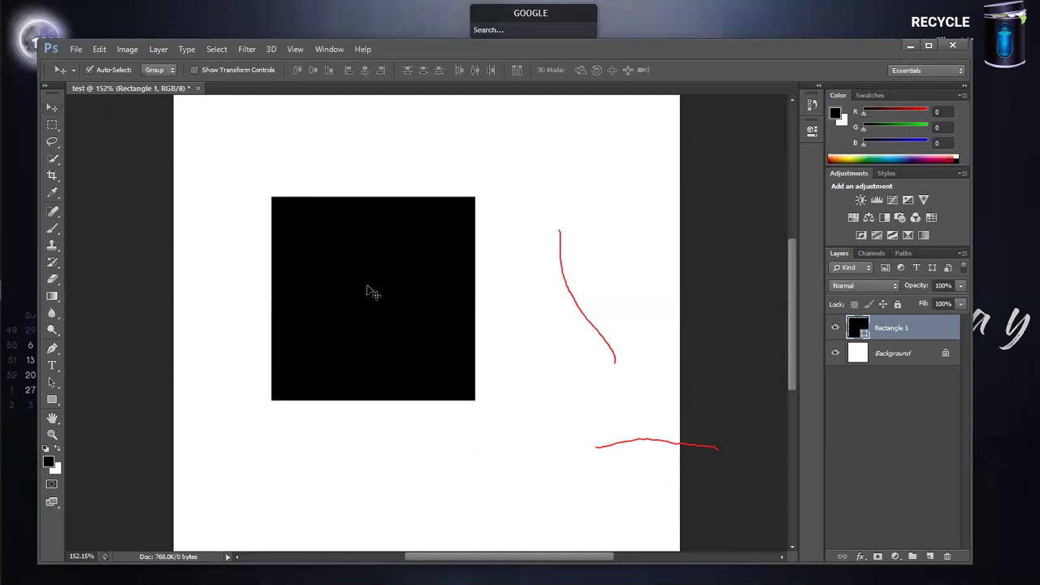
pyautogui.hotkey('ctrl', 't')
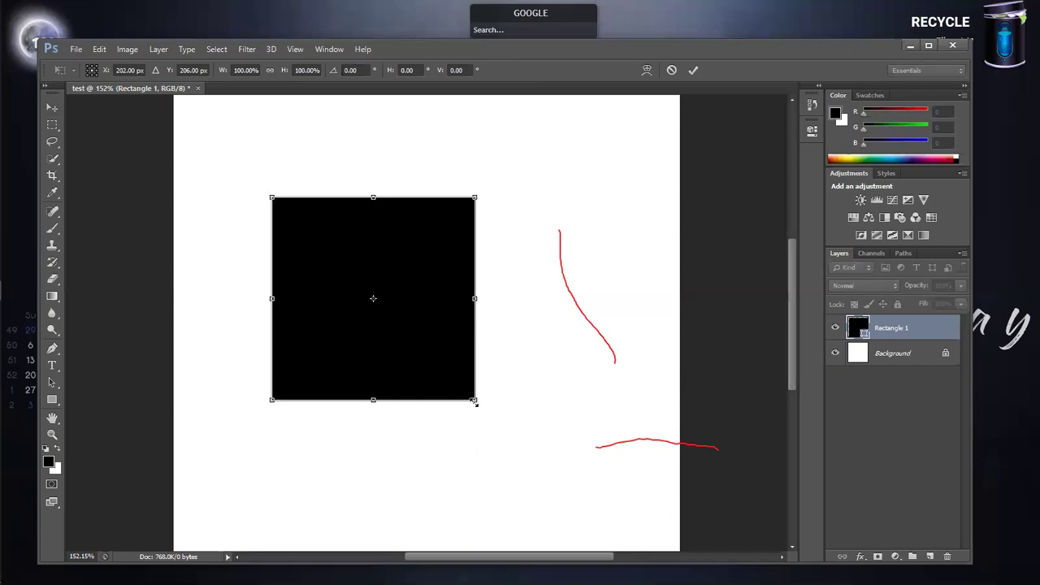
pyautogui.moveTo(475, 402)
pyautogui.mouseDown()
pyautogui.moveTo(485, 401)
pyautogui.moveTo(452, 379)
pyautogui.moveTo(516, 432)
pyautogui.moveTo(411, 334)
pyautogui.moveTo(535, 458)
pyautogui.moveTo(431, 349)
pyautogui.moveTo(409, 355)
pyautogui.moveTo(384, 325)
pyautogui.moveTo(515, 423)
pyautogui.mouseUp()
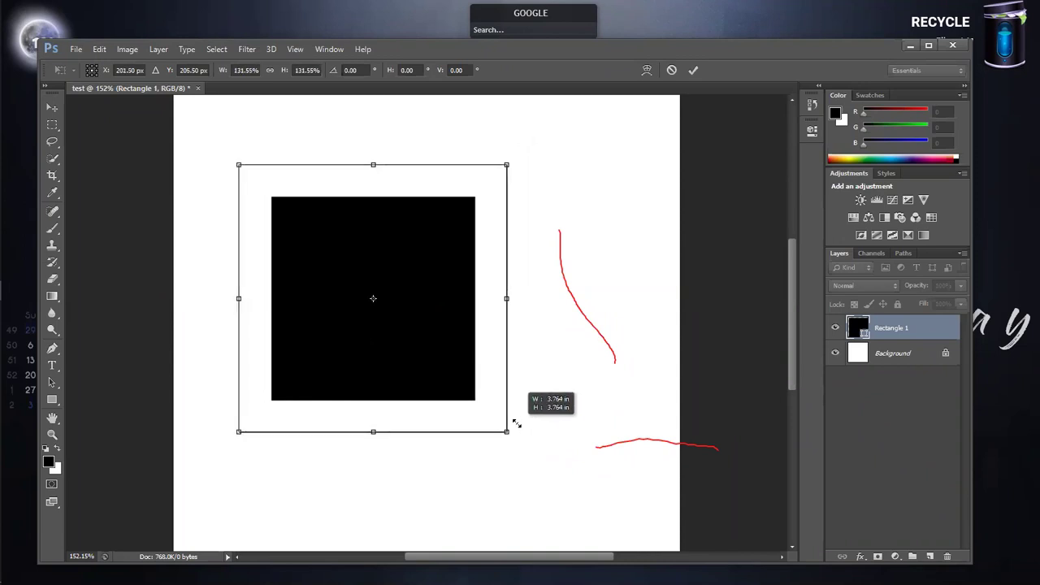
pyautogui.moveTo(515, 424); pyautogui.dragTo(515, 424)
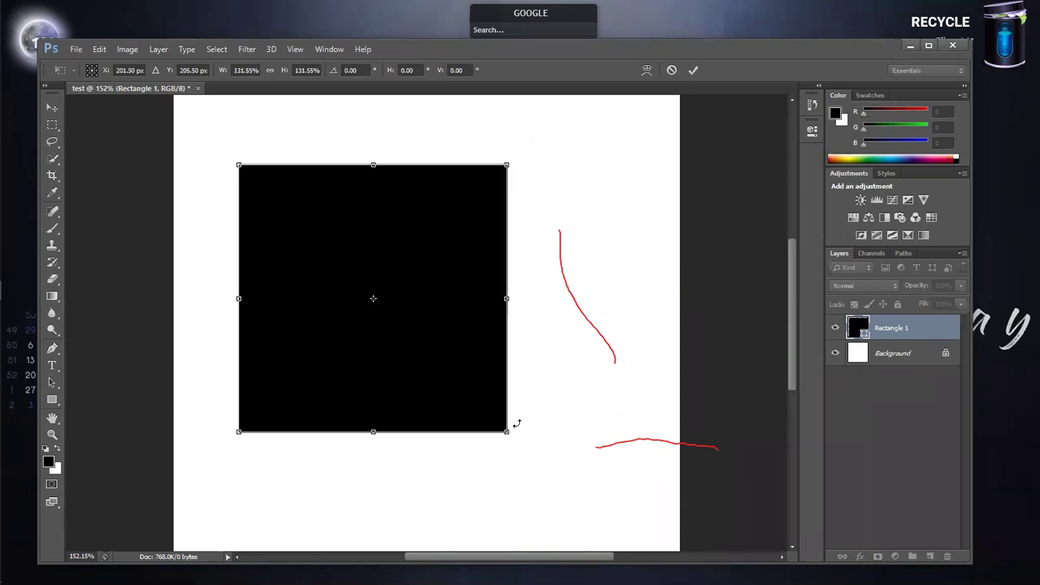
pyautogui.press('Return')
# - Nudge the square down and right, delete it, then restore it with Ctrl+Z
pyautogui.moveTo(406, 300); pyautogui.dragTo(416, 307)
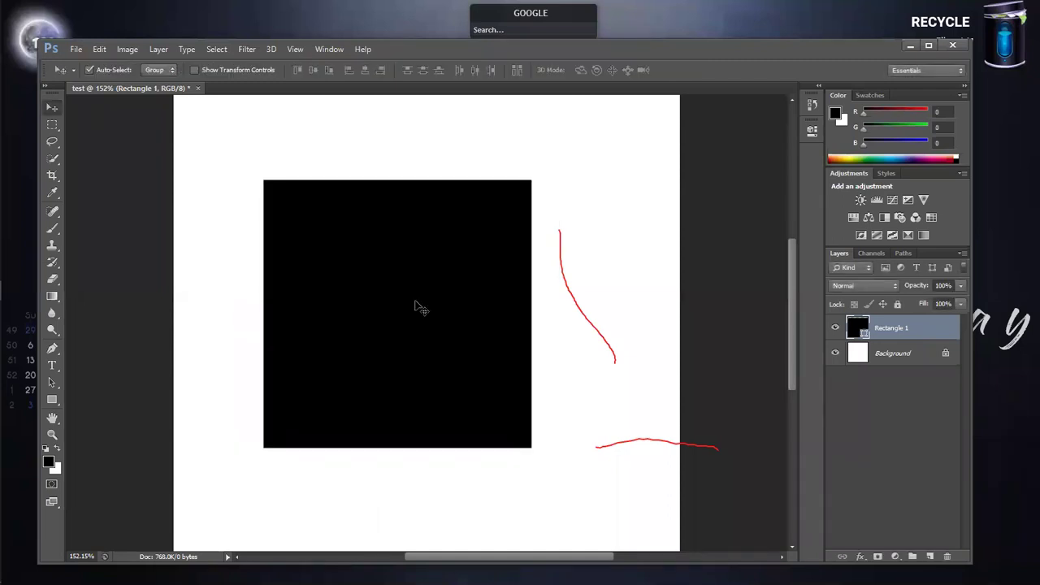
pyautogui.press('Delete')
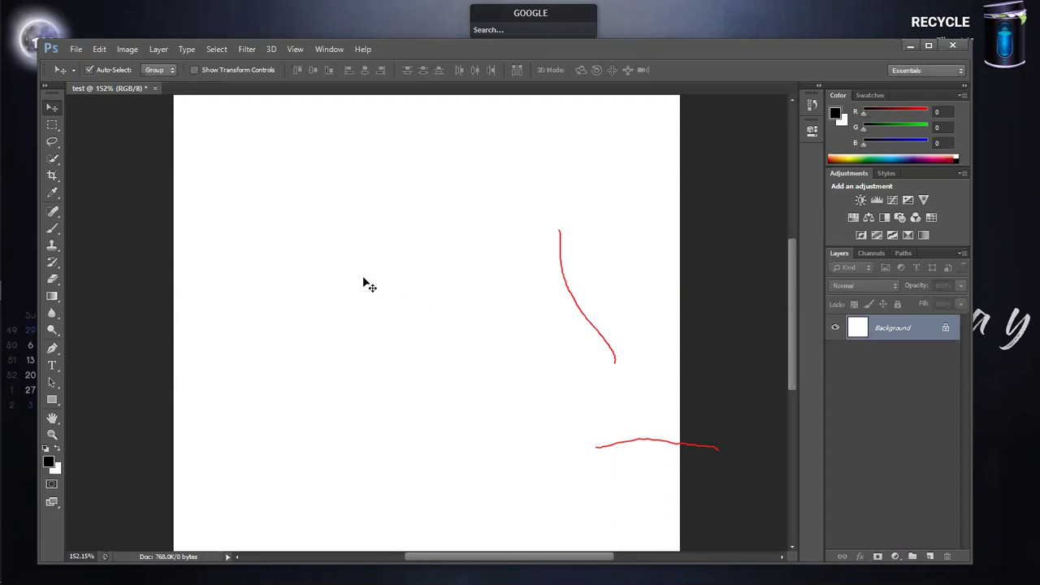
pyautogui.hotkey('ctrl', 'z')
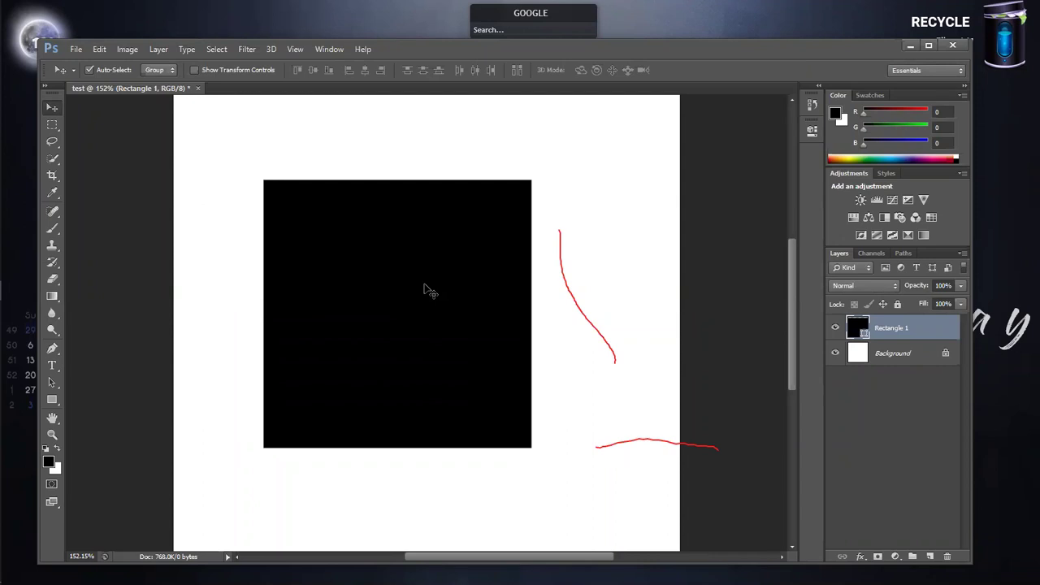
# - Try erasing part of the black square, rasterizing the shape when prompted
pyautogui.click(52, 280)
pyautogui.click(360, 225)
pyautogui.click(441, 248)
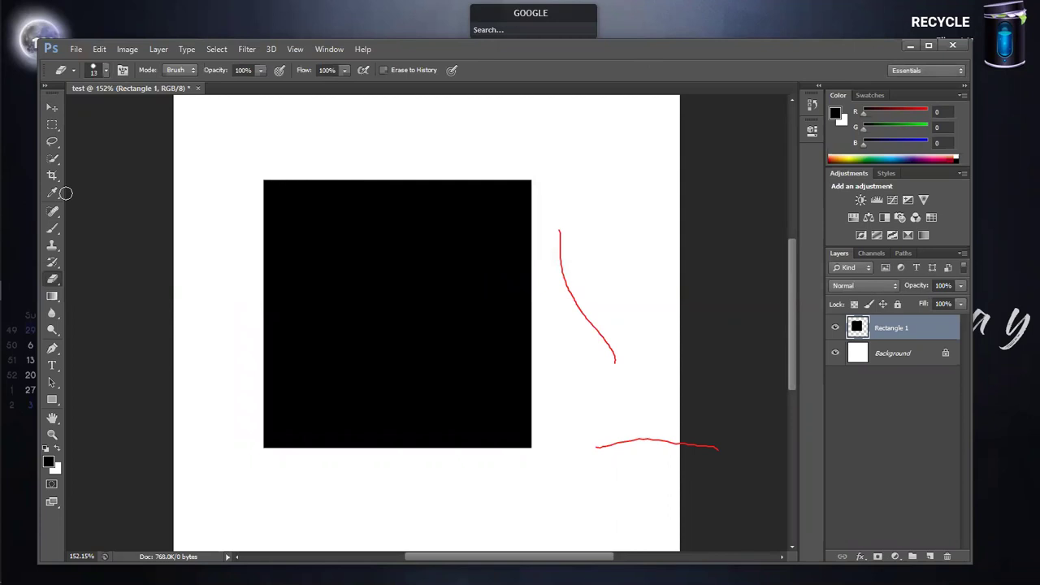
pyautogui.click(45, 110)
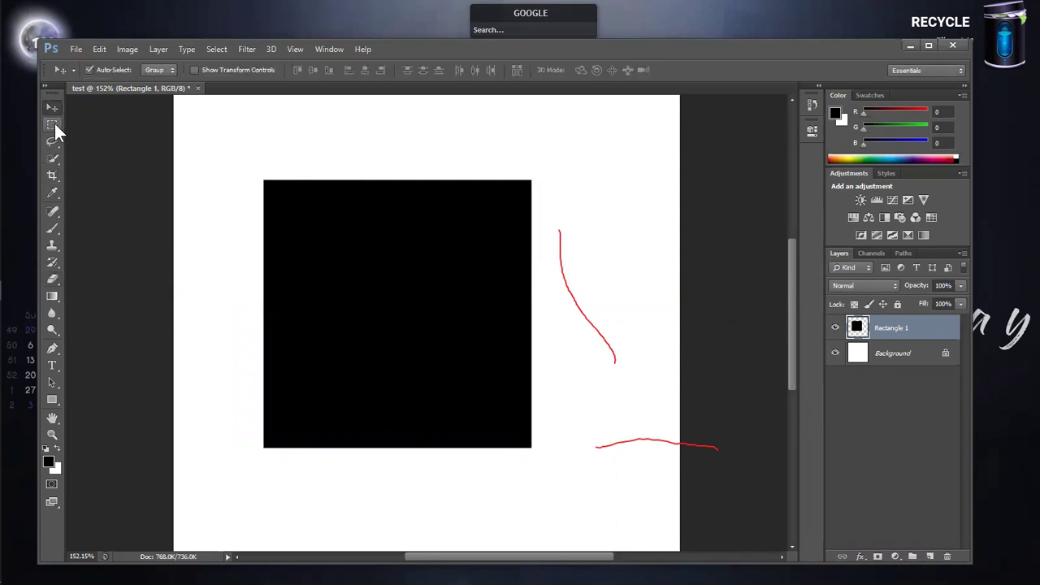
# - Cycle through the Marquee, Lasso and Quick Selection tools, ending on the Rectangular Marquee
pyautogui.moveTo(54, 124); pyautogui.dragTo(115, 123)
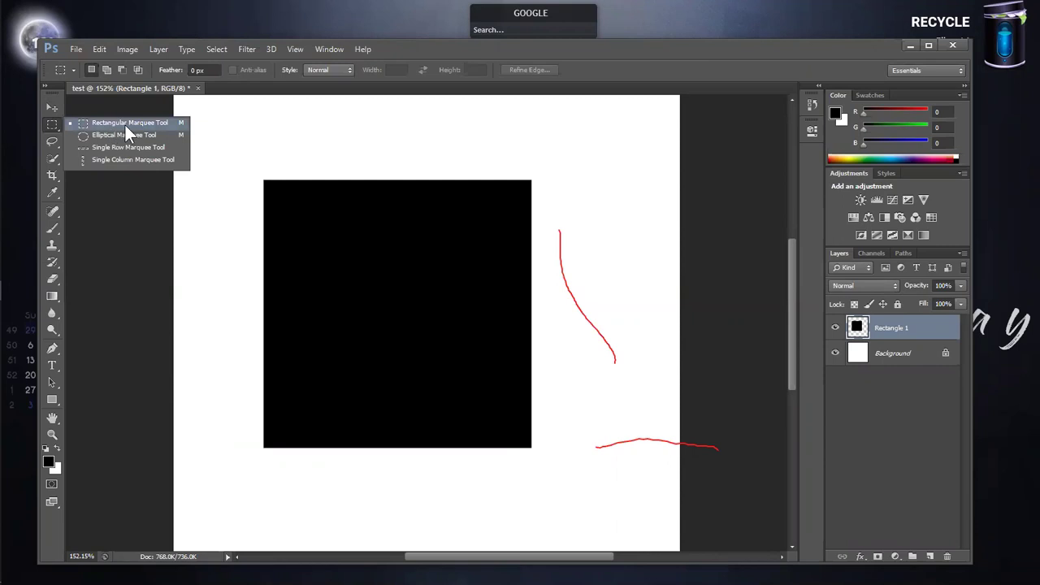
pyautogui.click(50, 124)
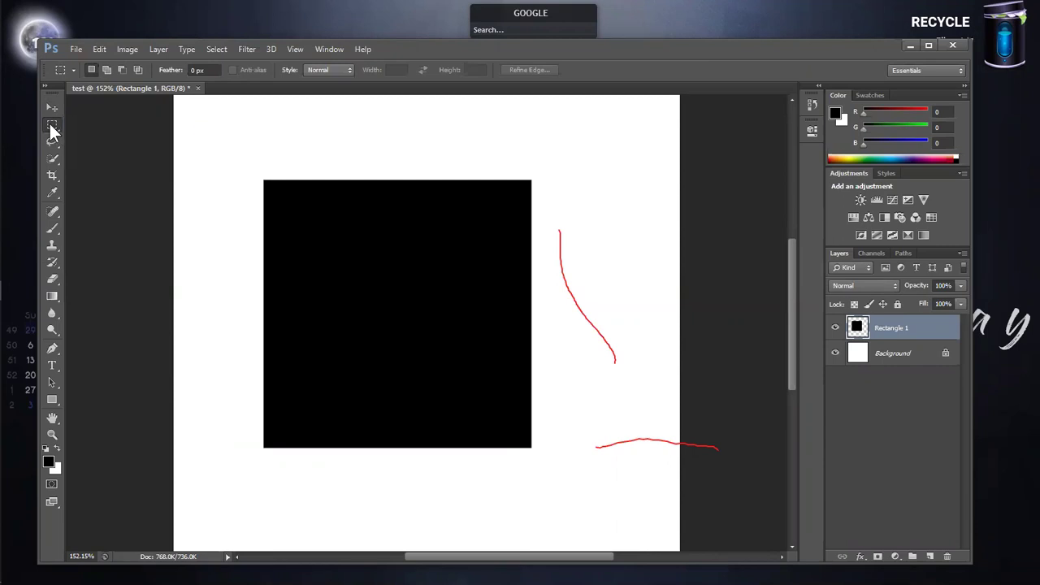
pyautogui.rightClick(50, 125)
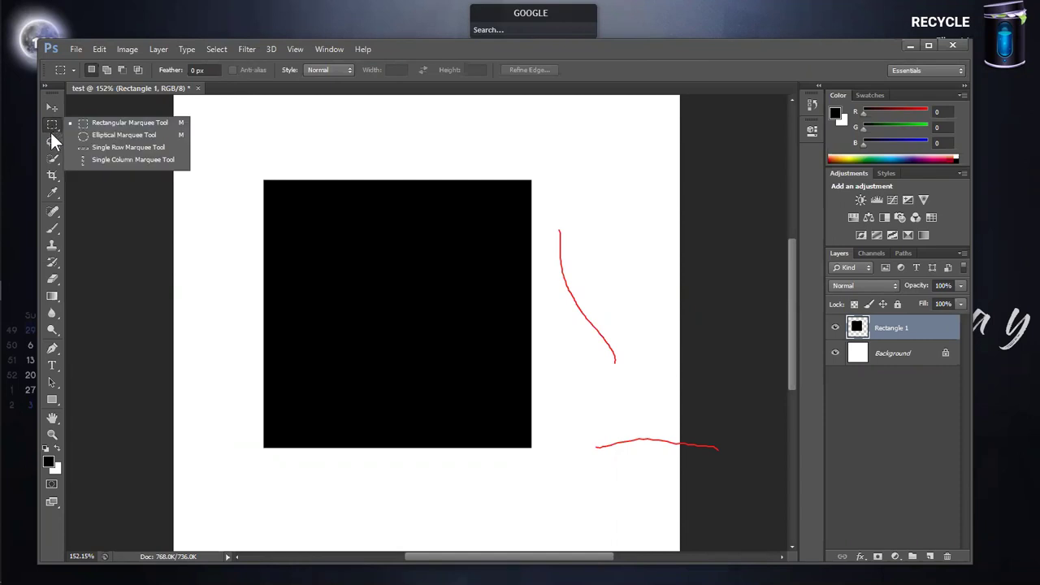
pyautogui.click(52, 141)
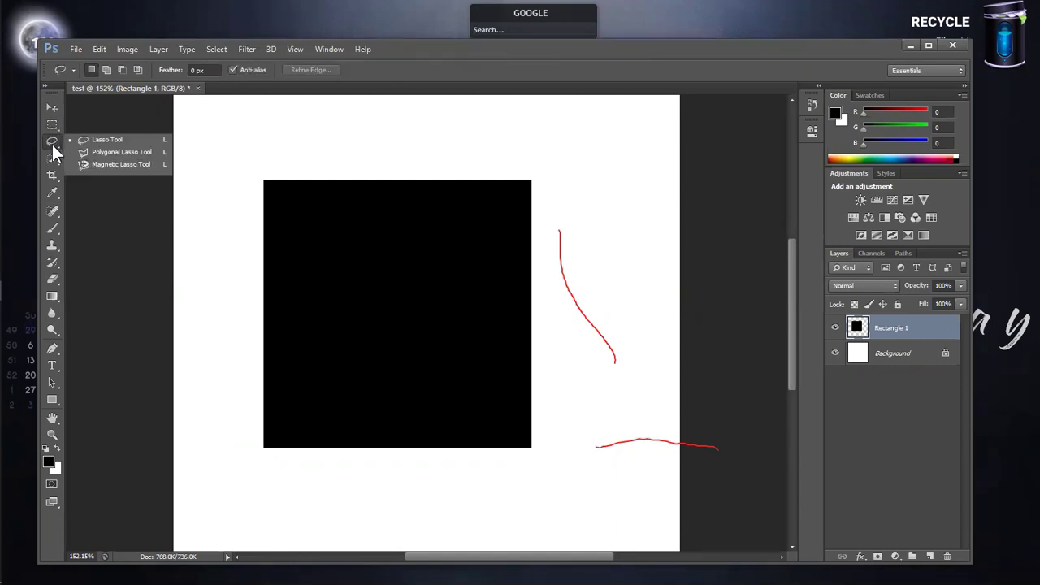
pyautogui.click(52, 162)
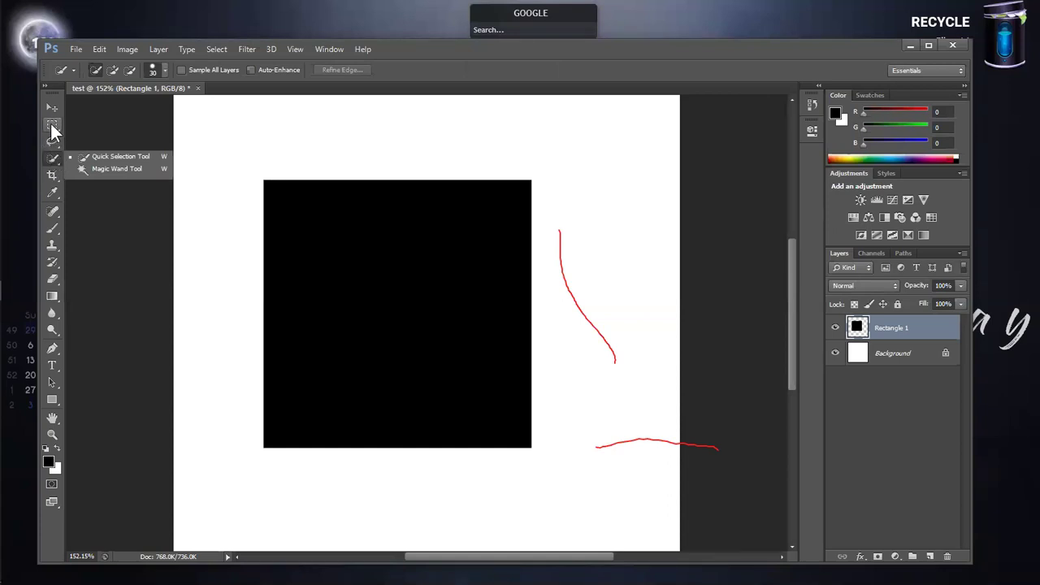
pyautogui.click(51, 124)
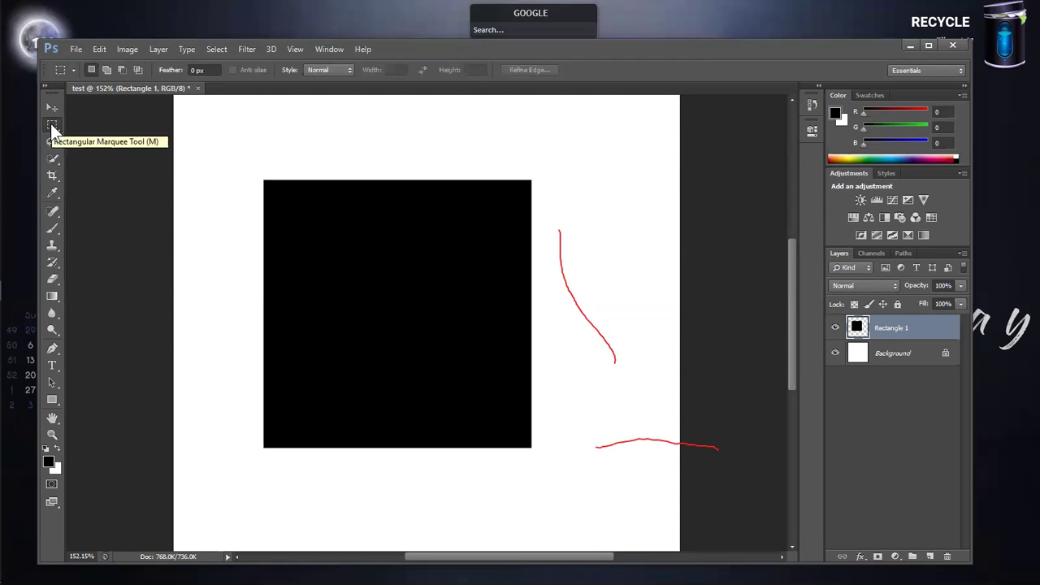
pyautogui.click(50, 123)
pyautogui.click(52, 142)
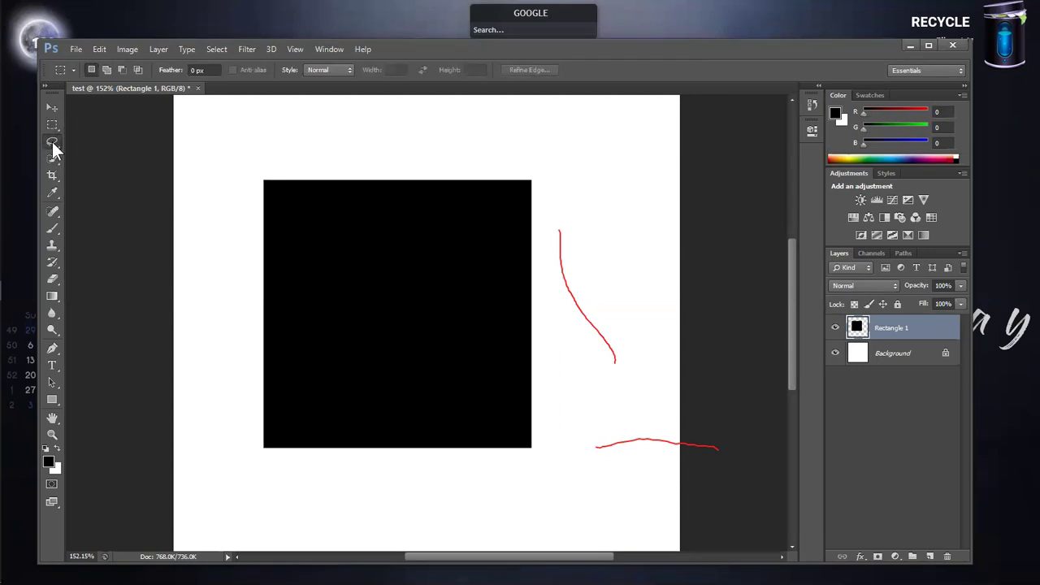
pyautogui.click(54, 160)
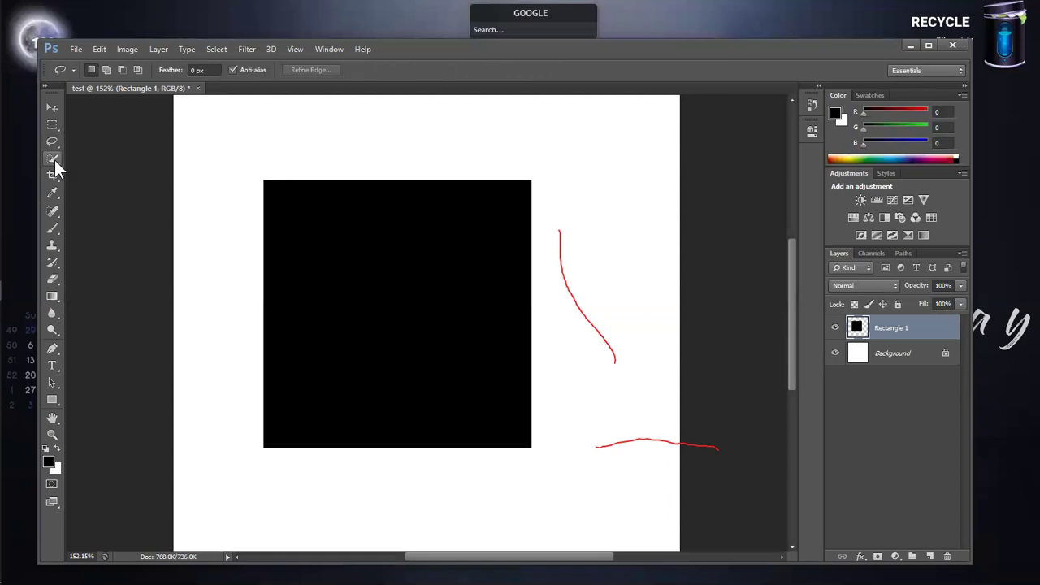
pyautogui.click(56, 126)
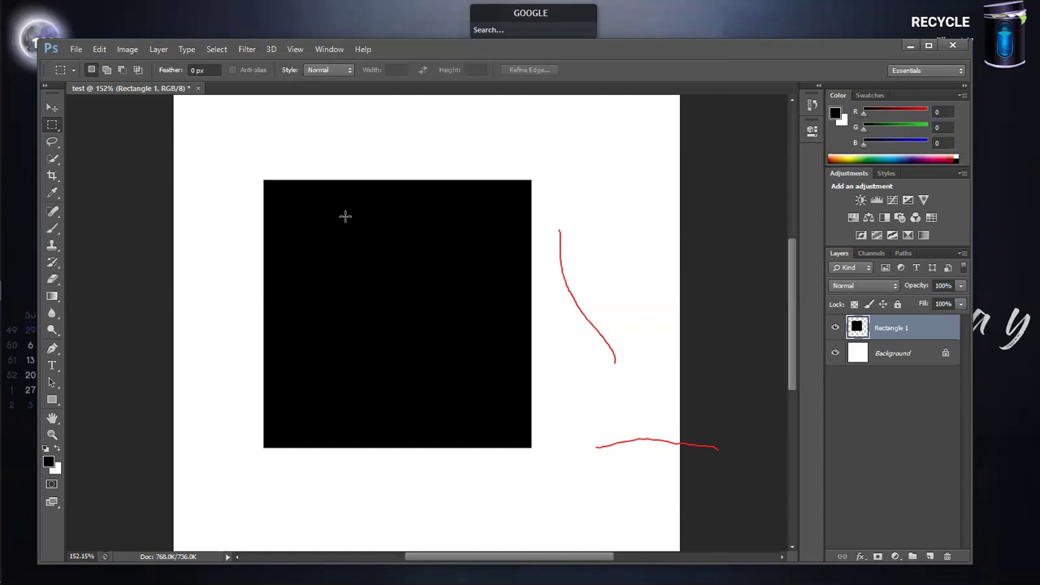
# - Select a band across the top of the black square and move it up and right
pyautogui.moveTo(551, 143)
pyautogui.mouseDown()
pyautogui.moveTo(242, 234)
pyautogui.moveTo(247, 247)
pyautogui.mouseUp()
pyautogui.click(51, 107)
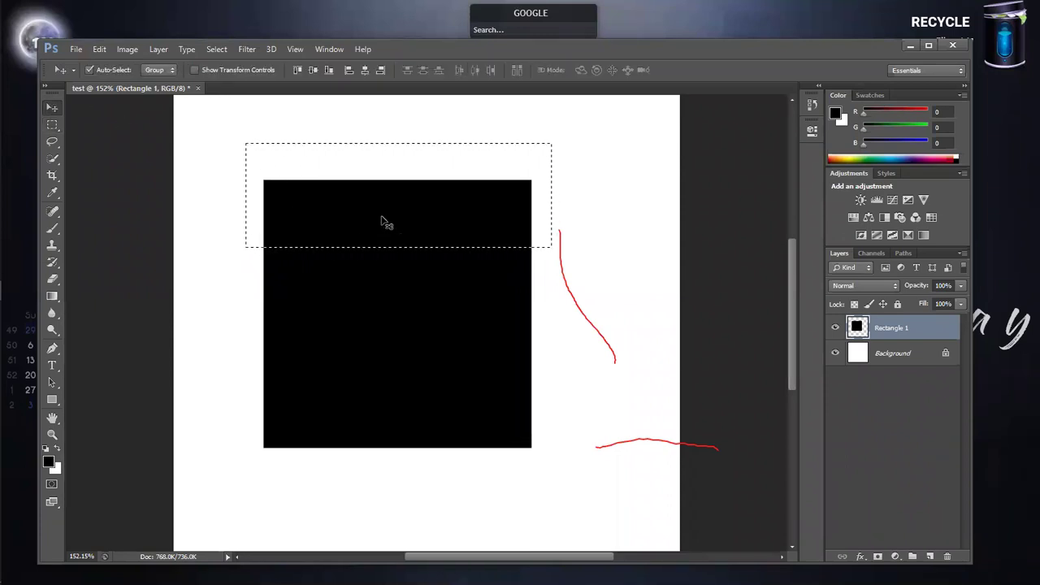
pyautogui.moveTo(381, 217); pyautogui.dragTo(420, 175)
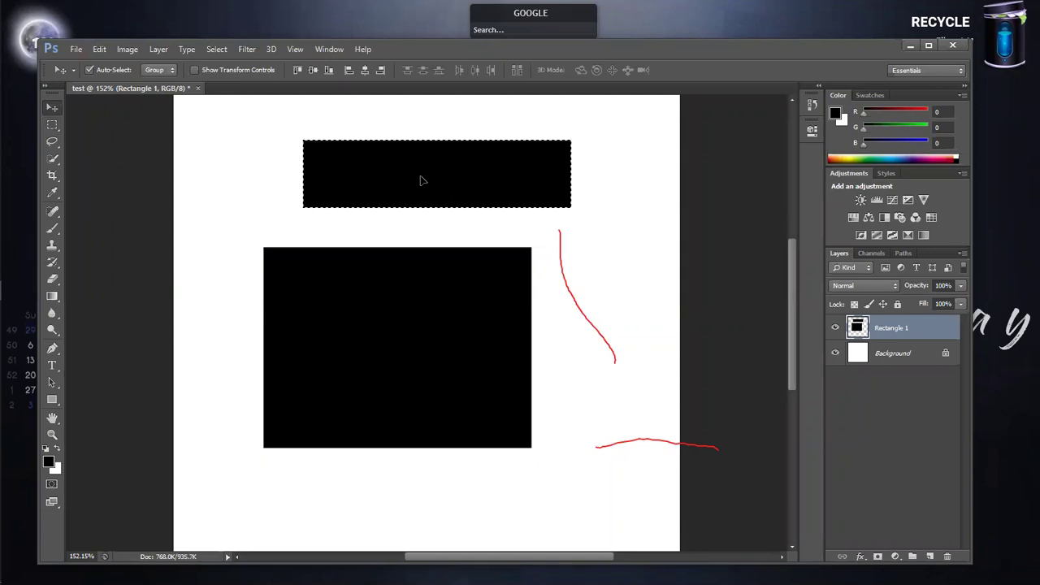
# - Toggle Rectangle 1's visibility off and on, then undo the move of the top piece
pyautogui.click(837, 327)
pyautogui.click(837, 327)
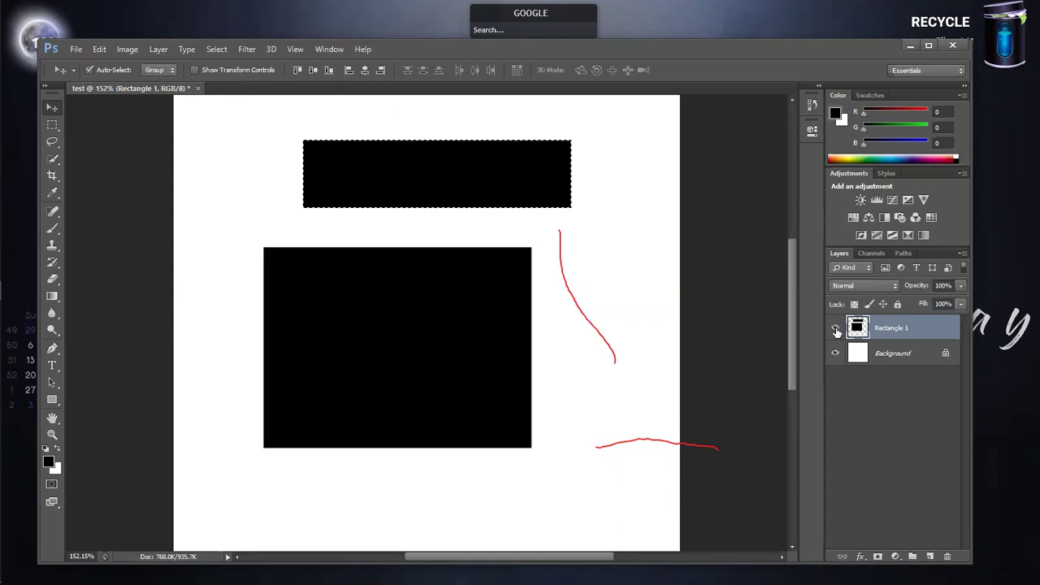
pyautogui.click(836, 328)
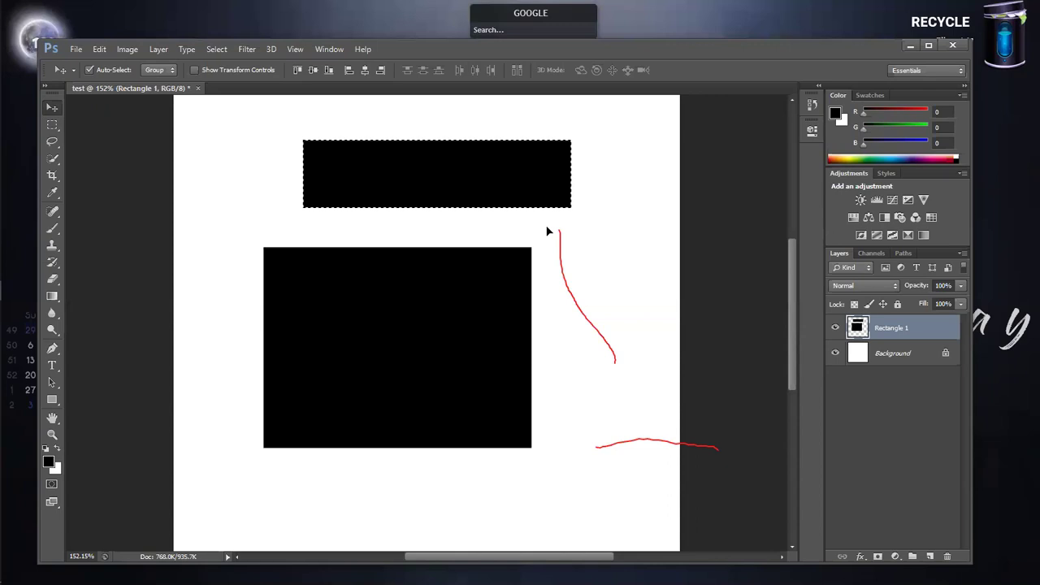
pyautogui.hotkey('ctrl', 'z')
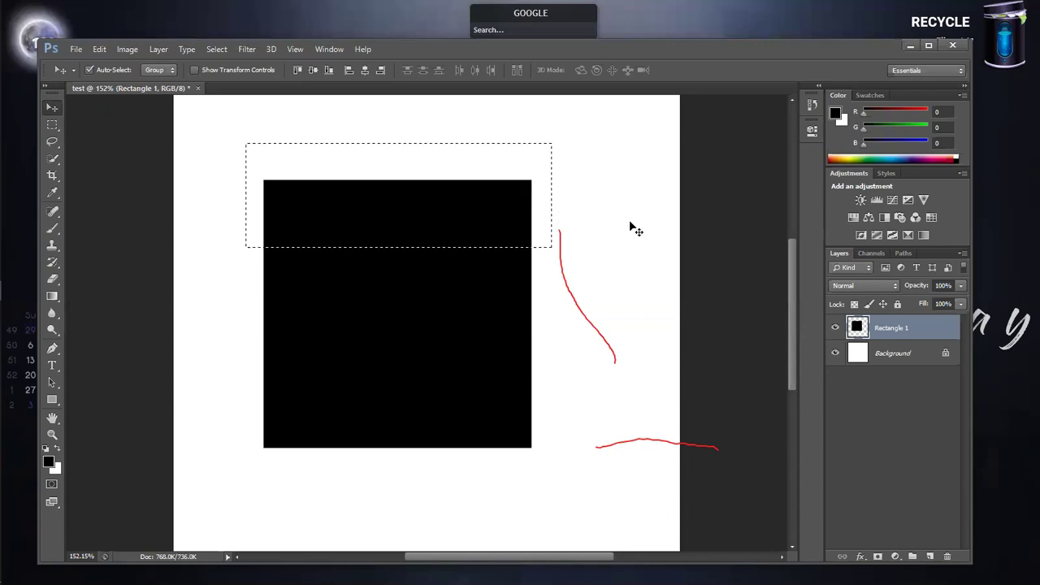
# - Drag the rectangular marquee down over the square's bottom strip, extending into the white below
pyautogui.click(51, 125)
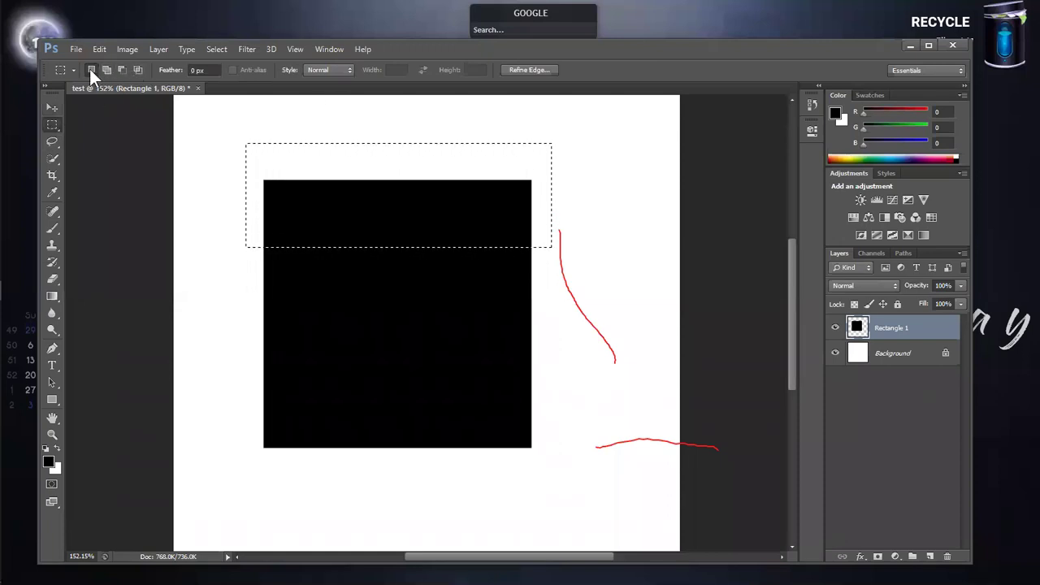
pyautogui.moveTo(423, 221); pyautogui.dragTo(423, 226)
pyautogui.moveTo(391, 283); pyautogui.dragTo(414, 228)
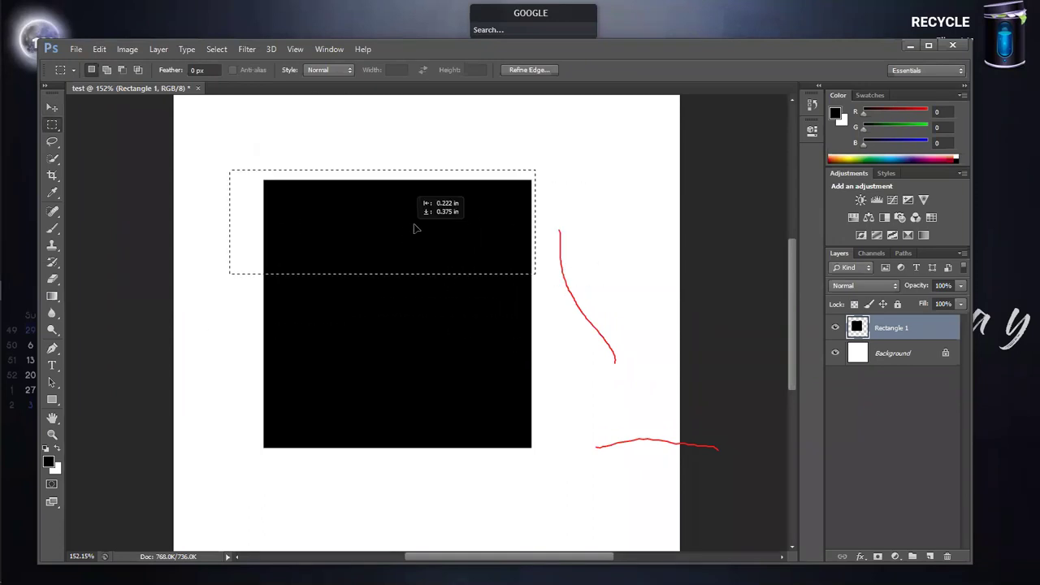
pyautogui.moveTo(416, 204)
pyautogui.mouseDown()
pyautogui.moveTo(380, 323)
pyautogui.moveTo(413, 446)
pyautogui.moveTo(404, 441)
pyautogui.mouseUp()
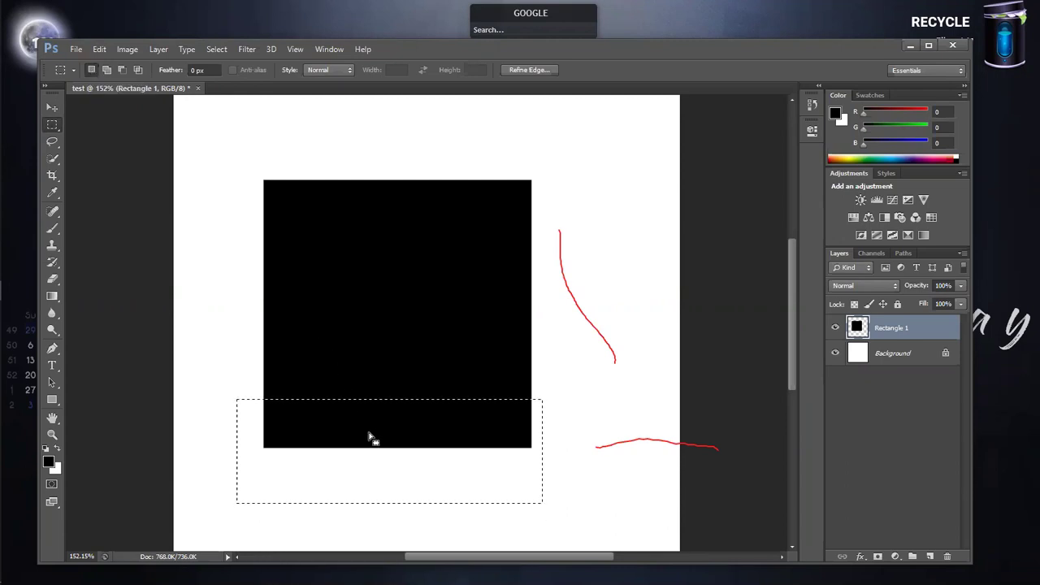
pyautogui.moveTo(369, 432); pyautogui.dragTo(371, 407)
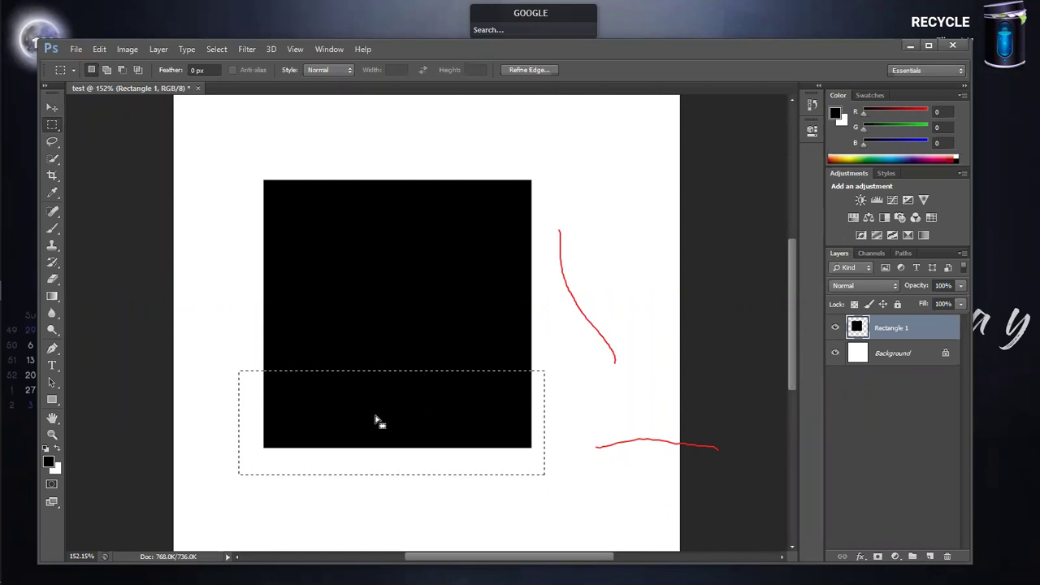
pyautogui.moveTo(380, 421); pyautogui.dragTo(386, 422)
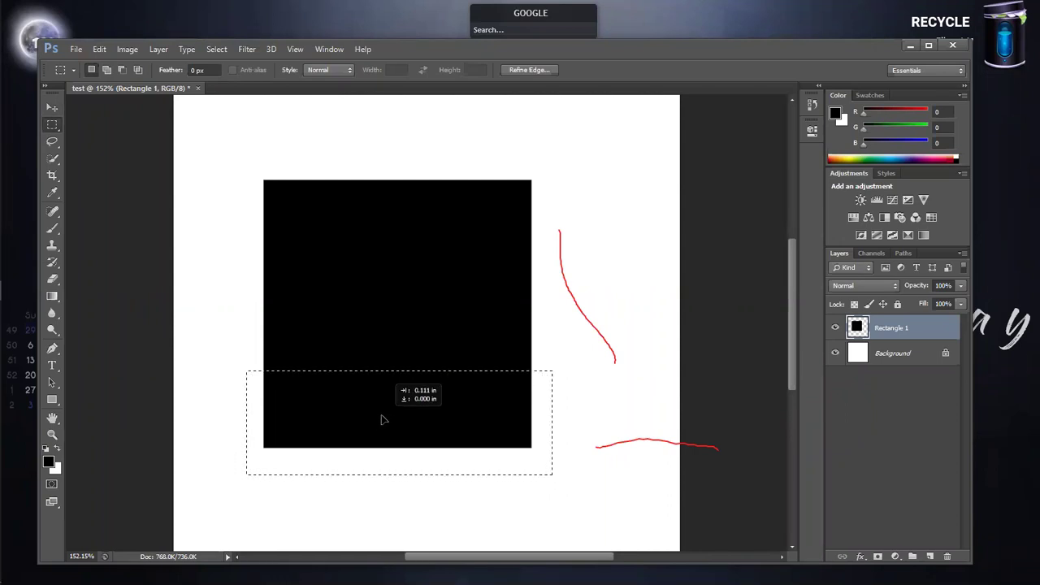
# - In Add to selection mode, add a tall strip along the square's left side
pyautogui.click(106, 70)
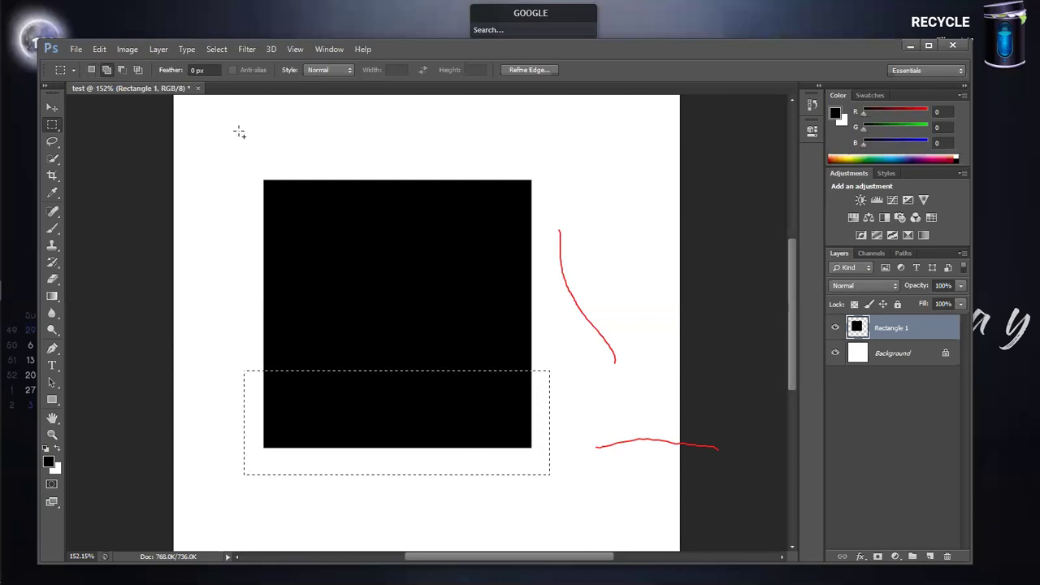
pyautogui.moveTo(226, 138)
pyautogui.mouseDown()
pyautogui.moveTo(322, 307)
pyautogui.moveTo(341, 425)
pyautogui.moveTo(334, 429)
pyautogui.mouseUp()
pyautogui.press('Escape')
pyautogui.moveTo(550, 341); pyautogui.dragTo(496, 393)
pyautogui.hotkey('ctrl', 'z')
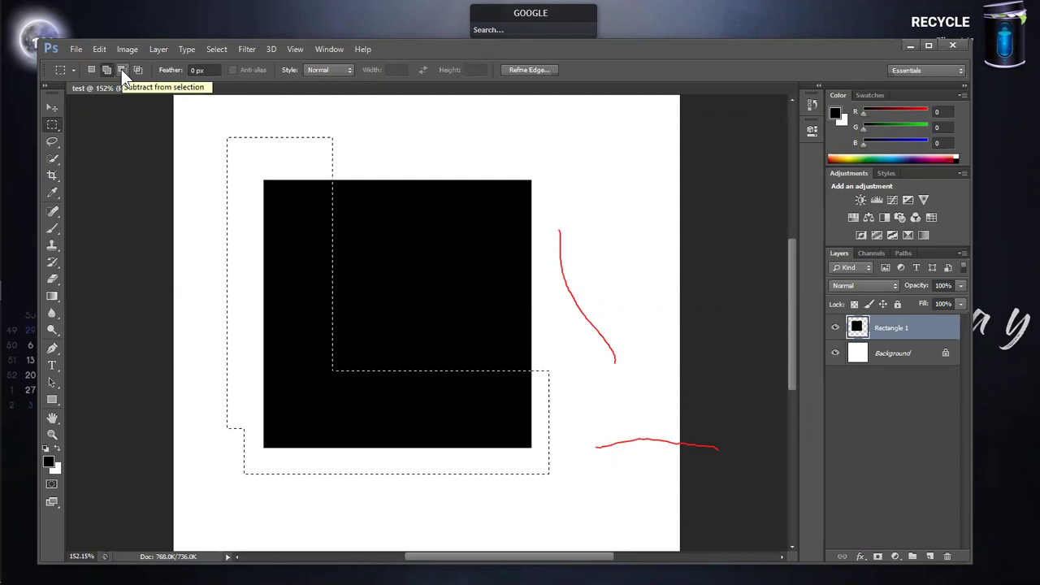
# - In Subtract from selection mode, cut the upper-left area out, leaving a stepped notch
pyautogui.click(121, 69)
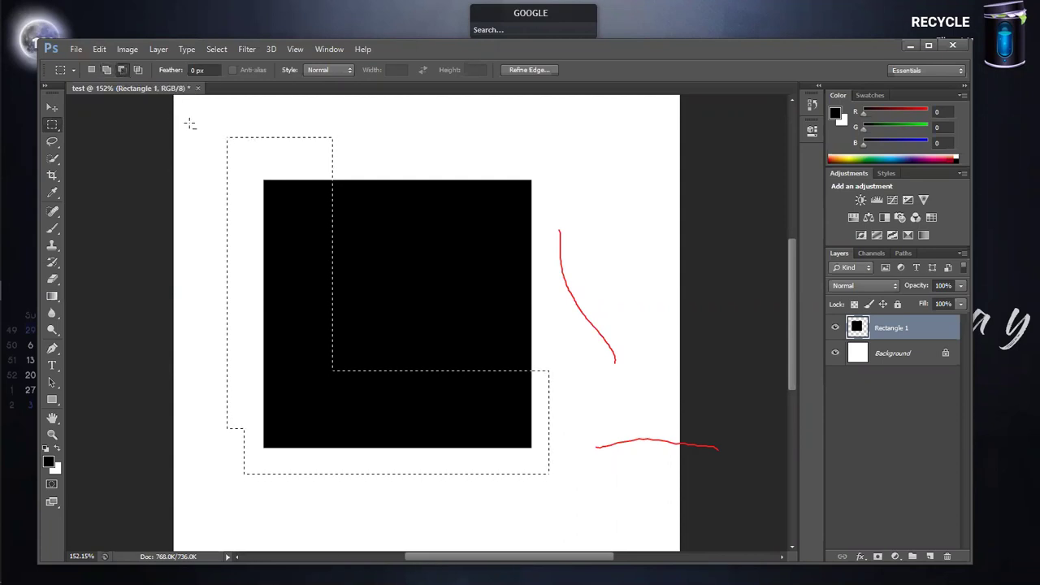
pyautogui.moveTo(187, 119); pyautogui.dragTo(391, 349)
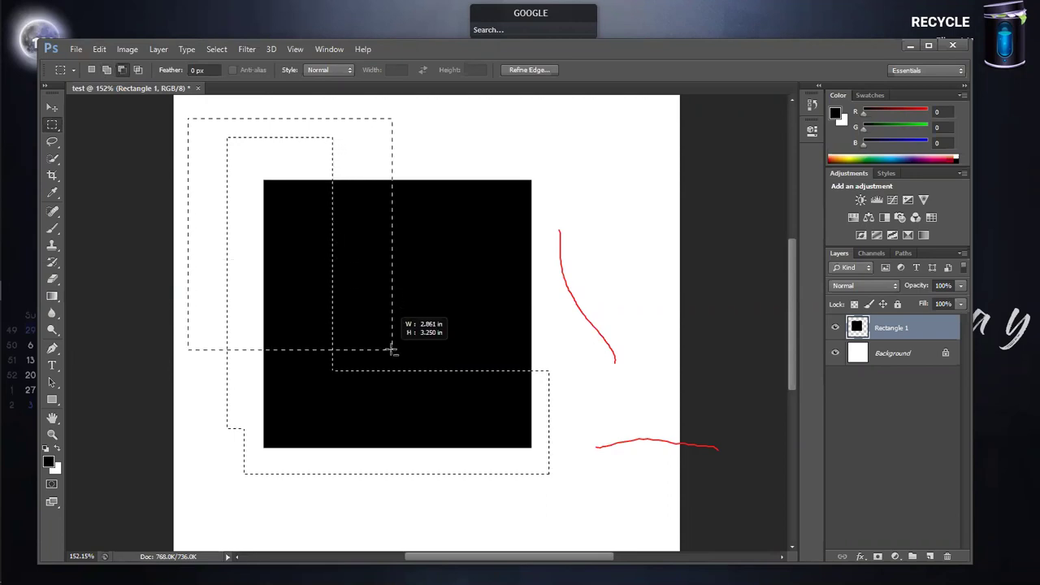
pyautogui.moveTo(391, 349); pyautogui.dragTo(395, 370)
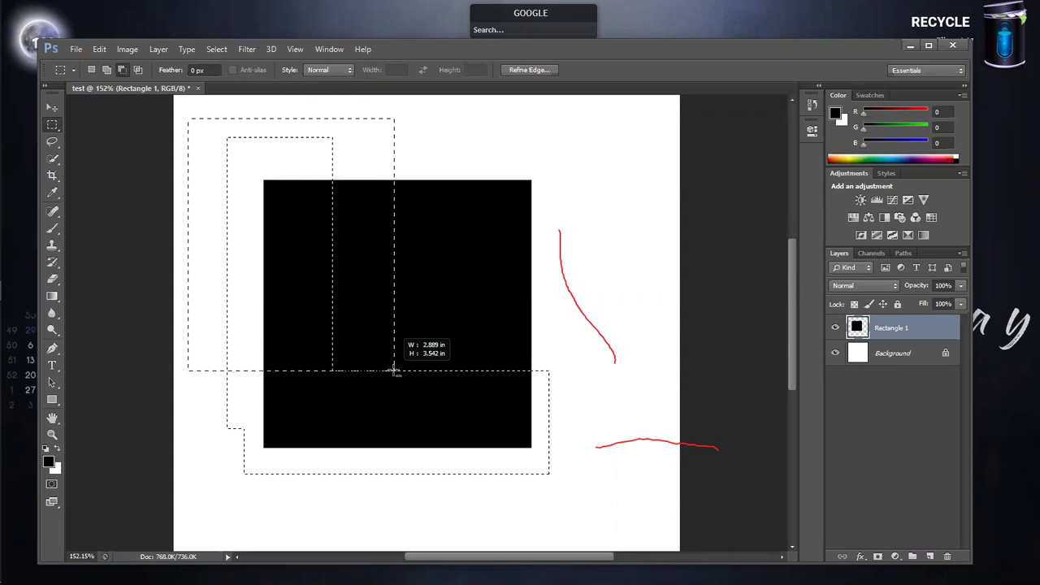
pyautogui.moveTo(394, 371); pyautogui.dragTo(394, 370)
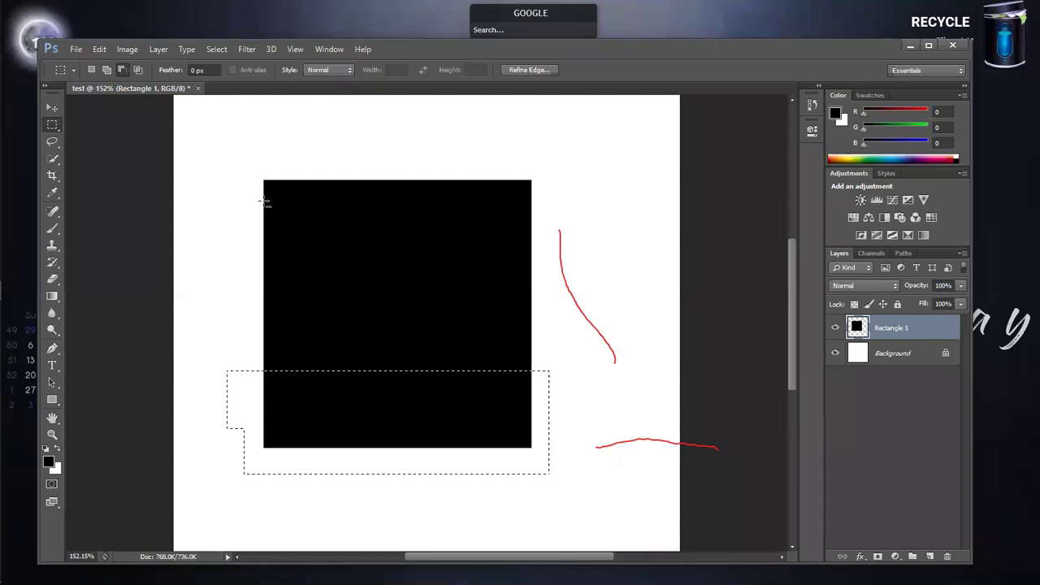
# - Try an Intersect selection with a right-side rectangle, undo it, and deselect the canvas
pyautogui.click(139, 71)
pyautogui.moveTo(565, 325); pyautogui.dragTo(380, 514)
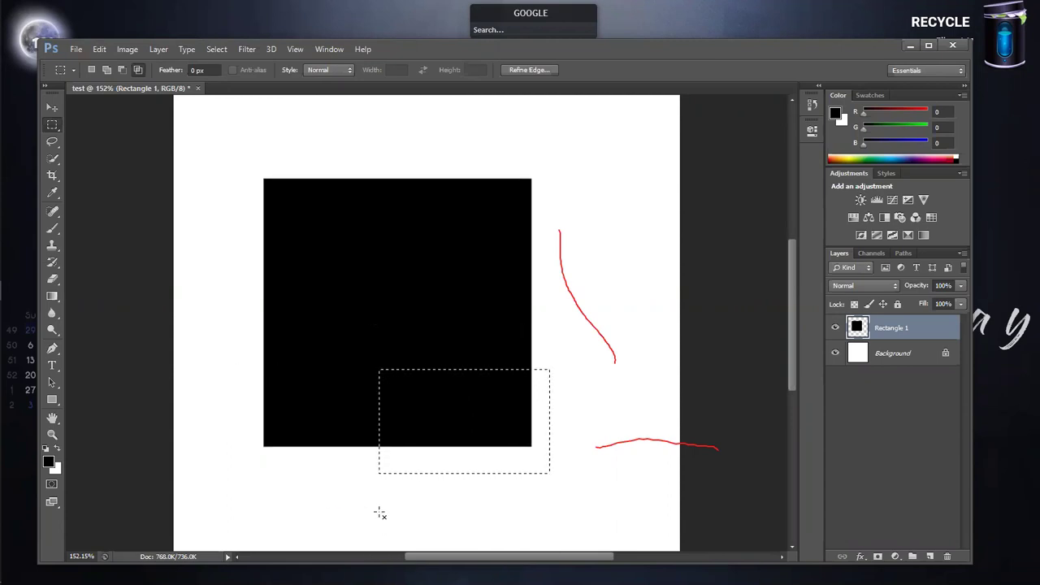
pyautogui.hotkey('ctrl', 'z')
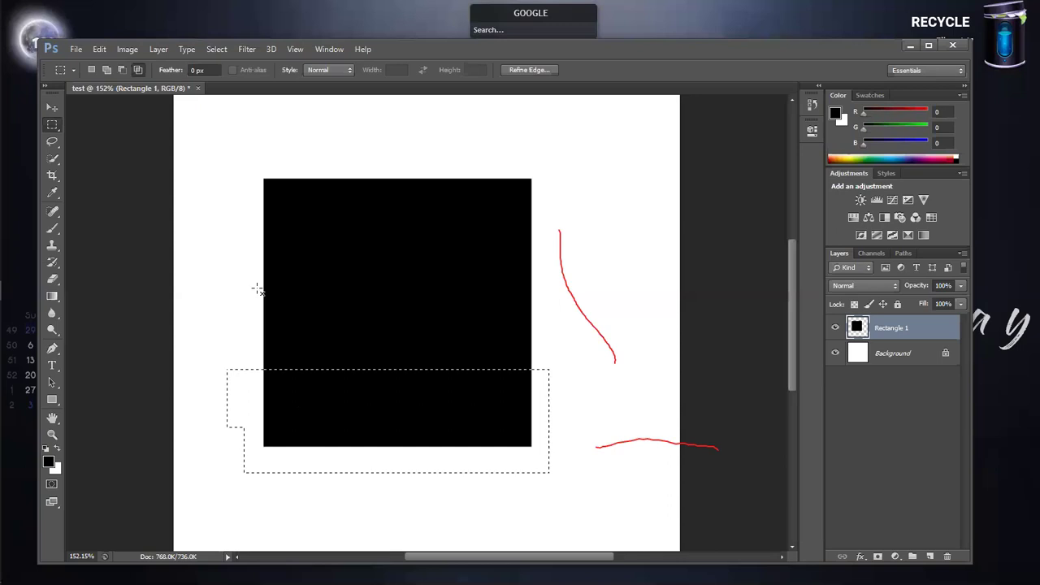
pyautogui.hotkey('alt', 'v')
pyautogui.click(366, 283)
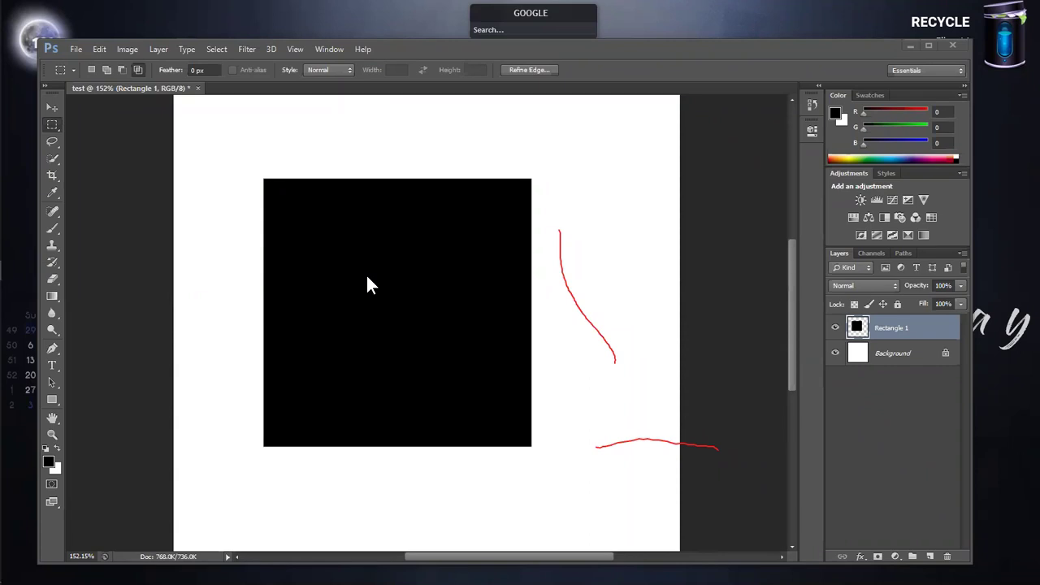
# - Restore the previous selection, return to New selection mode, and select a wide band across the square's top
pyautogui.hotkey('ctrl', 'r')
pyautogui.hotkey('ctrl', 'shift', 'd')
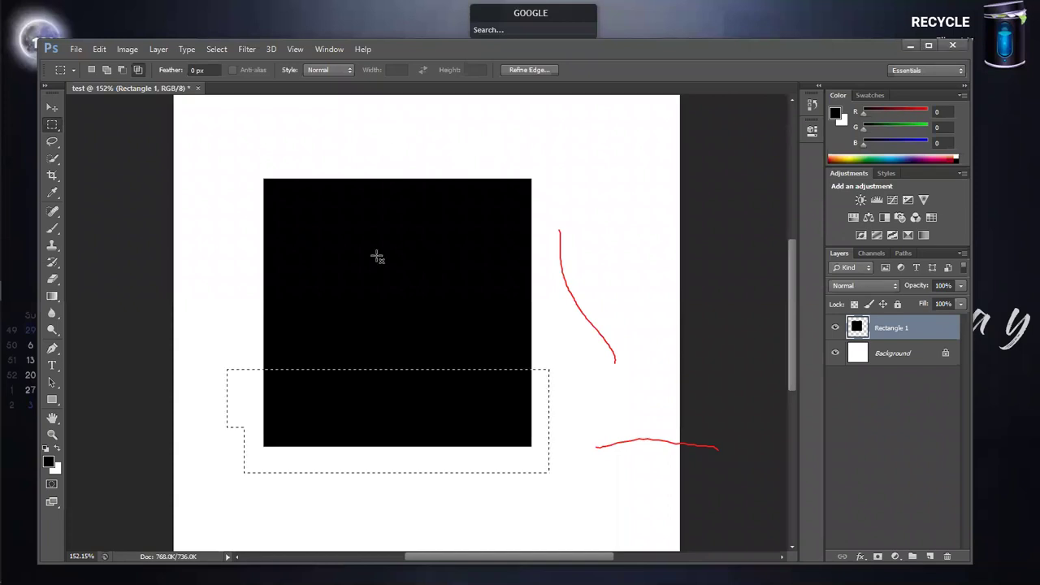
pyautogui.click(92, 70)
pyautogui.click(348, 216)
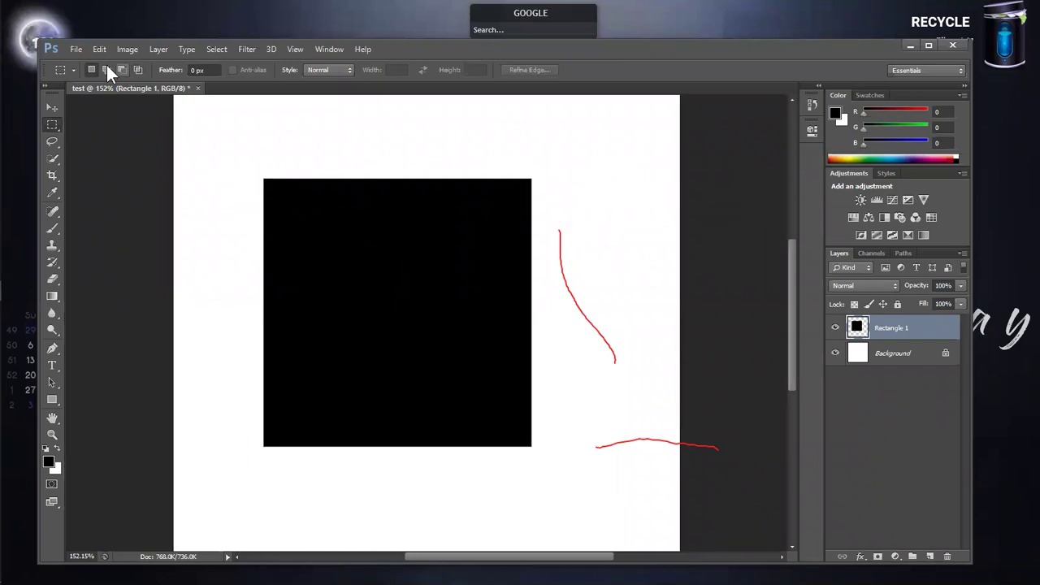
pyautogui.moveTo(240, 166); pyautogui.dragTo(584, 325)
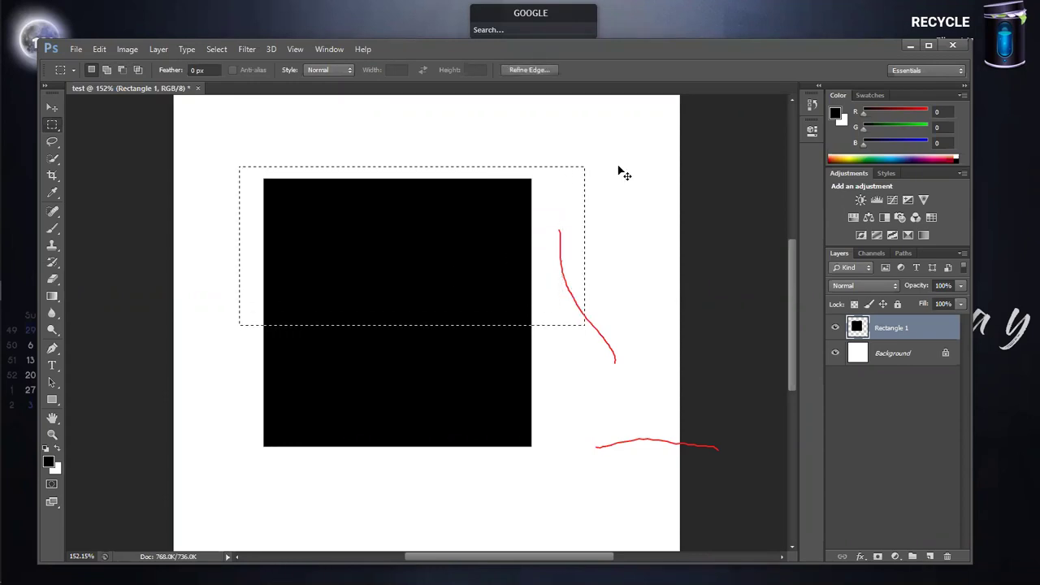
# - Trim the band with Alt, add the area above with Shift, then copy it to Layer 1
pyautogui.press('alt')
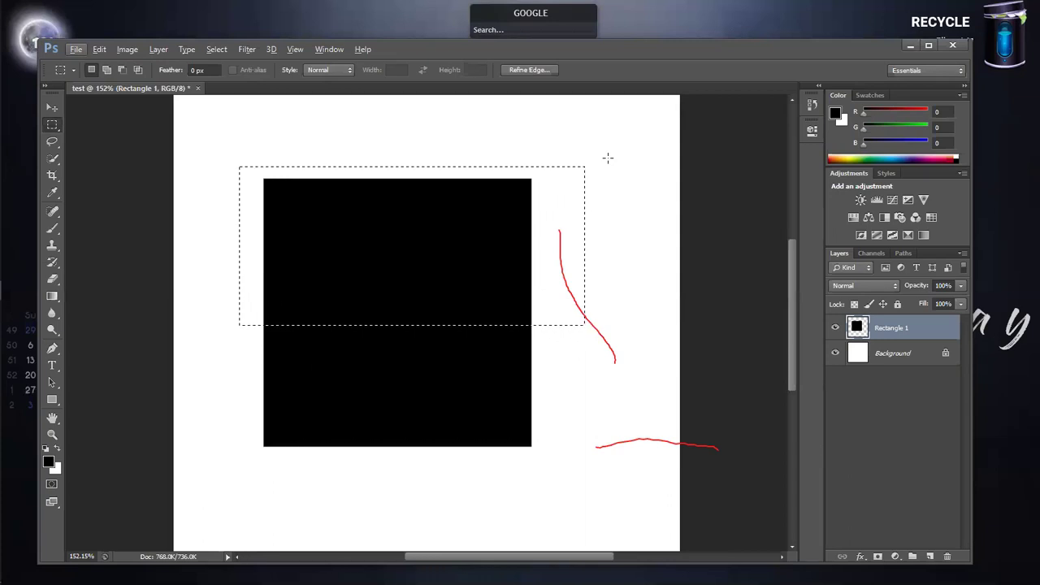
pyautogui.press('alt')
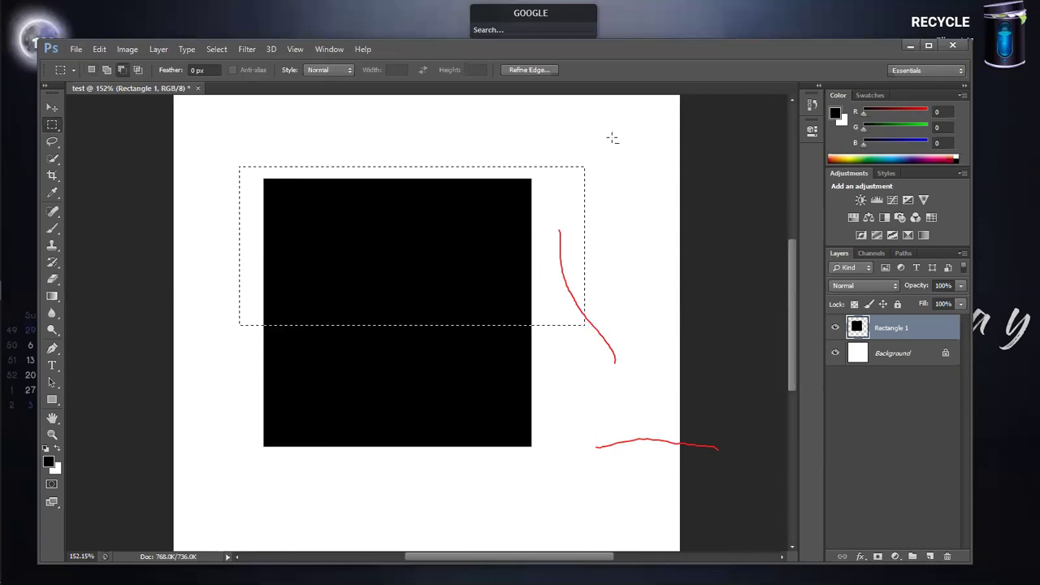
pyautogui.moveTo(611, 134)
pyautogui.mouseDown()
pyautogui.moveTo(167, 213)
pyautogui.moveTo(218, 209)
pyautogui.mouseUp()
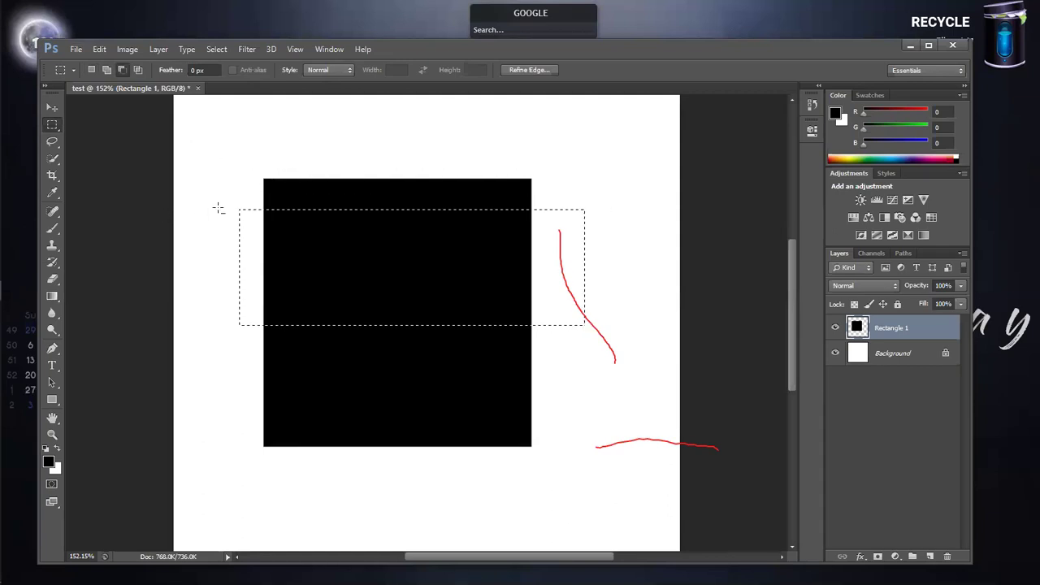
pyautogui.press('shift')
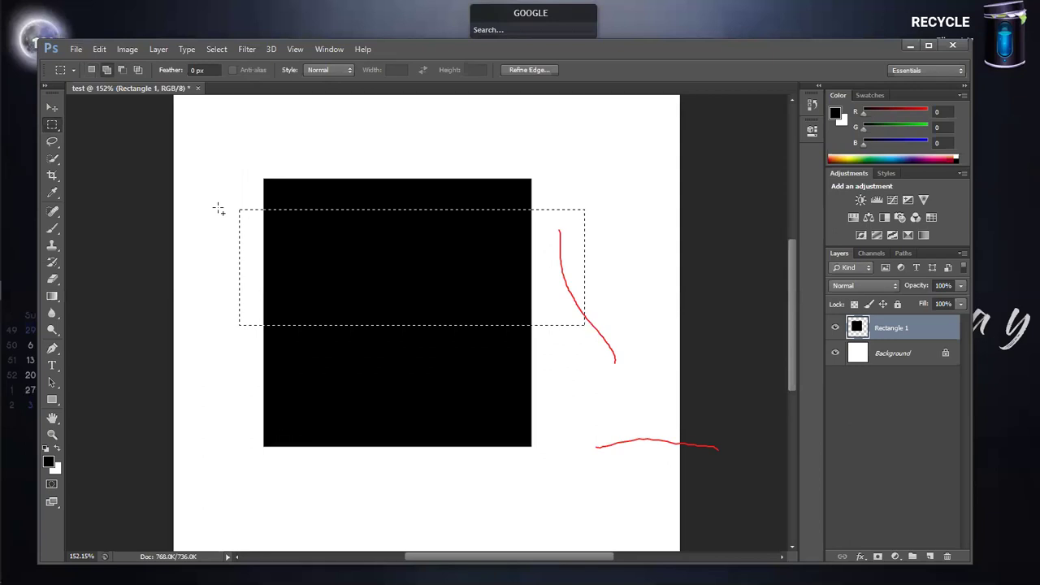
pyautogui.press('shift')
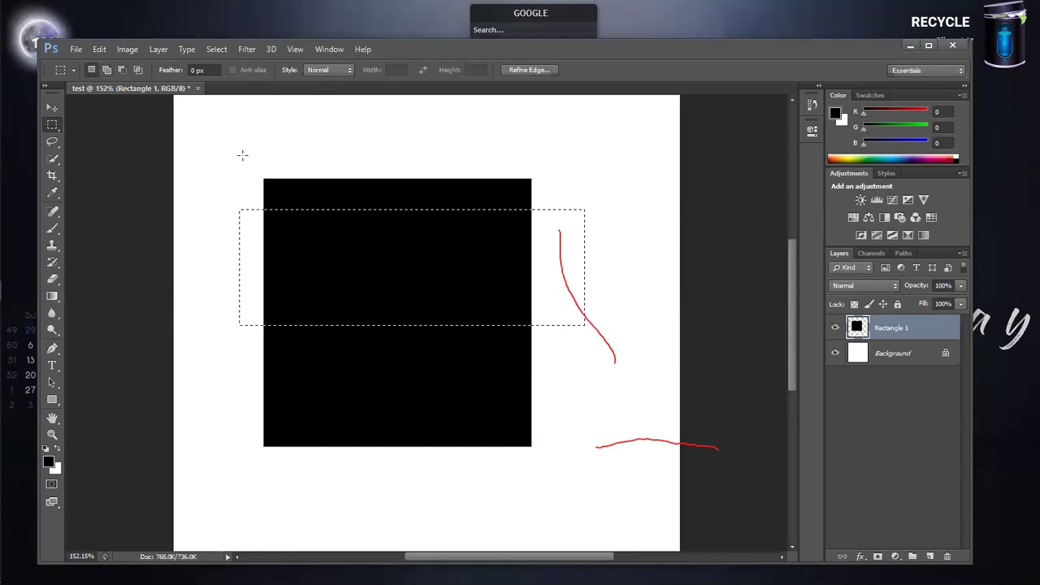
pyautogui.moveTo(243, 157)
pyautogui.mouseDown()
pyautogui.moveTo(570, 227)
pyautogui.moveTo(559, 227)
pyautogui.mouseUp()
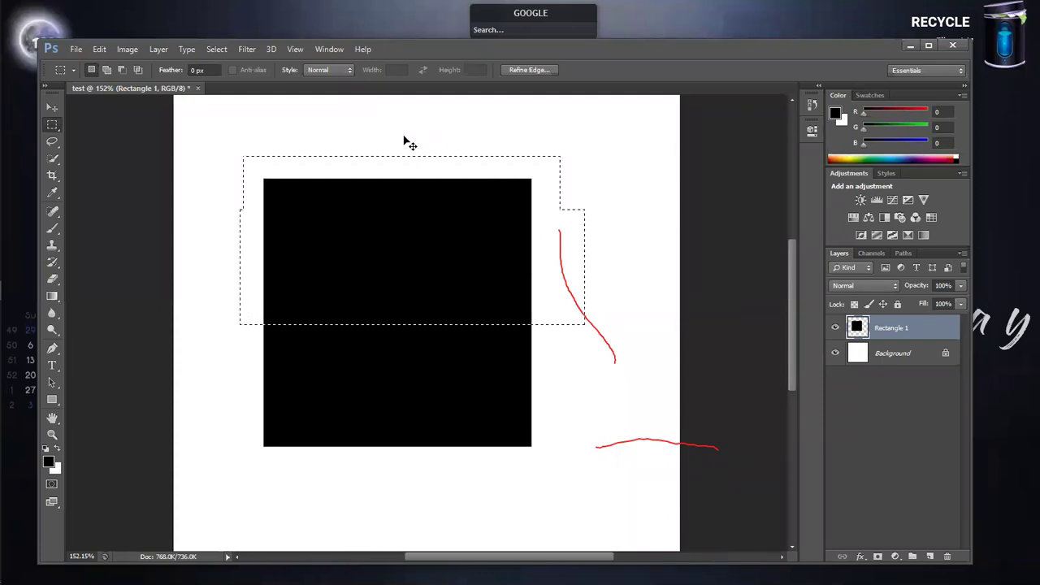
pyautogui.hotkey('ctrl', 'j')
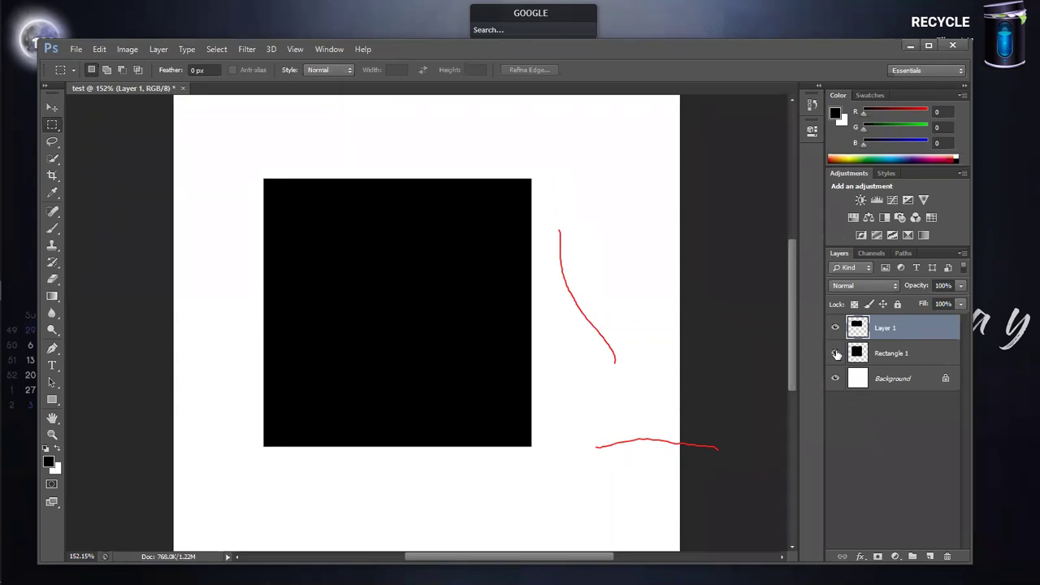
# - Drag the copied piece up and the black square down so they no longer overlap
pyautogui.click(52, 108)
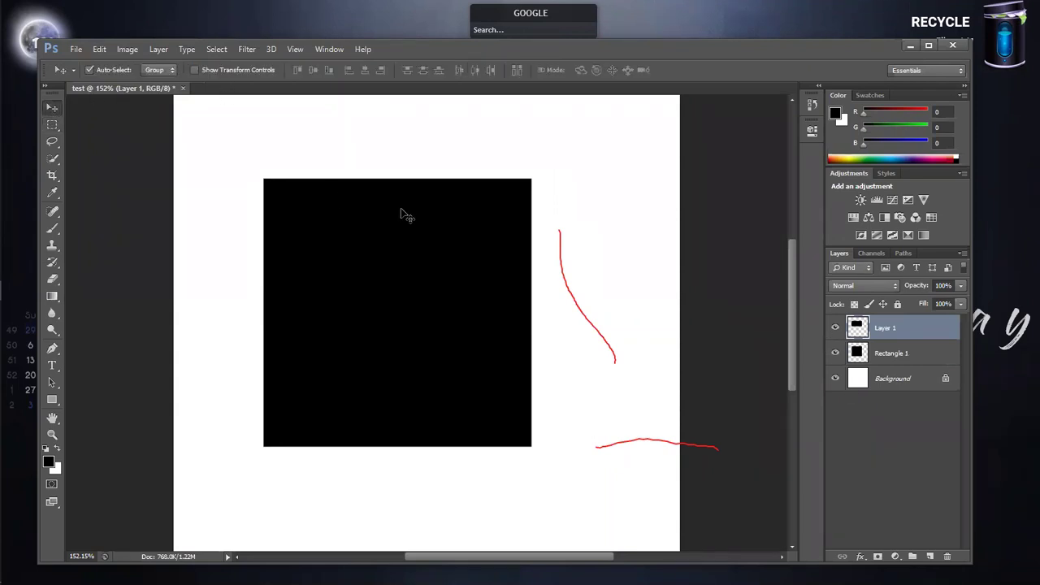
pyautogui.moveTo(430, 233)
pyautogui.mouseDown()
pyautogui.moveTo(438, 159)
pyautogui.moveTo(424, 169)
pyautogui.mouseUp()
pyautogui.moveTo(382, 356); pyautogui.dragTo(380, 470)
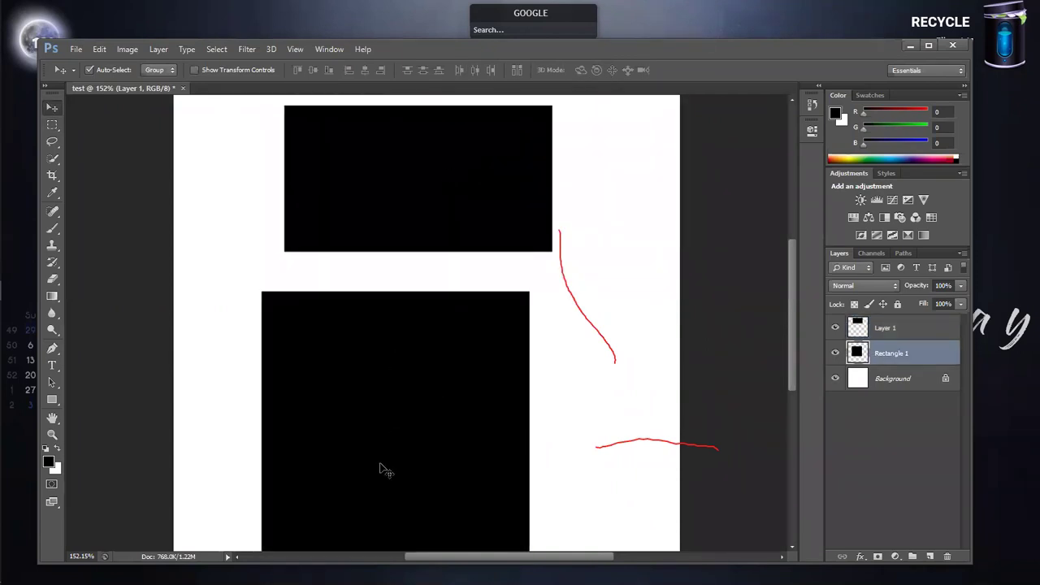
pyautogui.moveTo(452, 157)
pyautogui.mouseDown()
pyautogui.moveTo(383, 170)
pyautogui.moveTo(418, 173)
pyautogui.mouseUp()
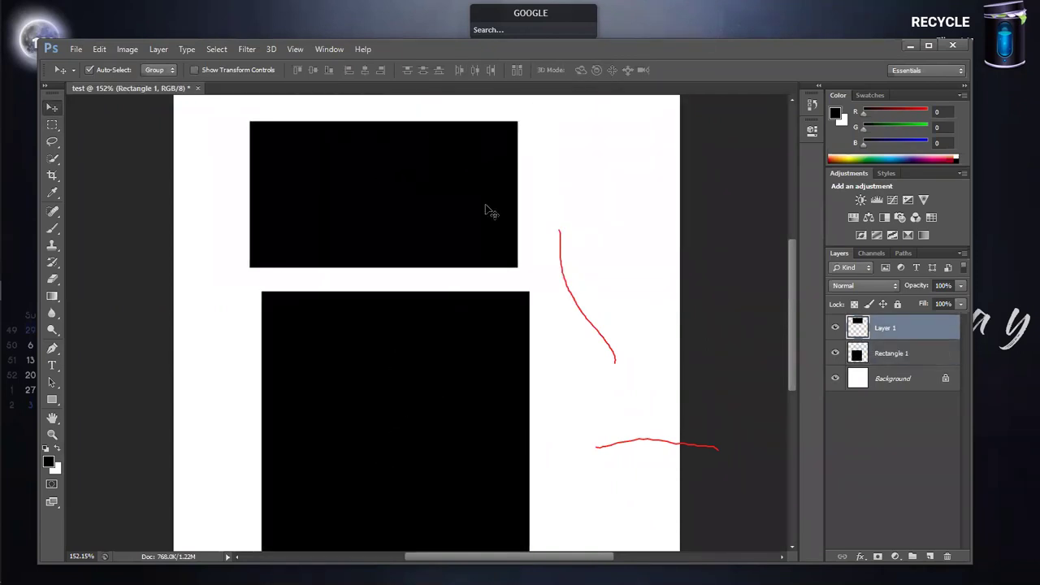
# - Place Layer 1's rectangle at the page's right side and the square at lower left
pyautogui.click(902, 358)
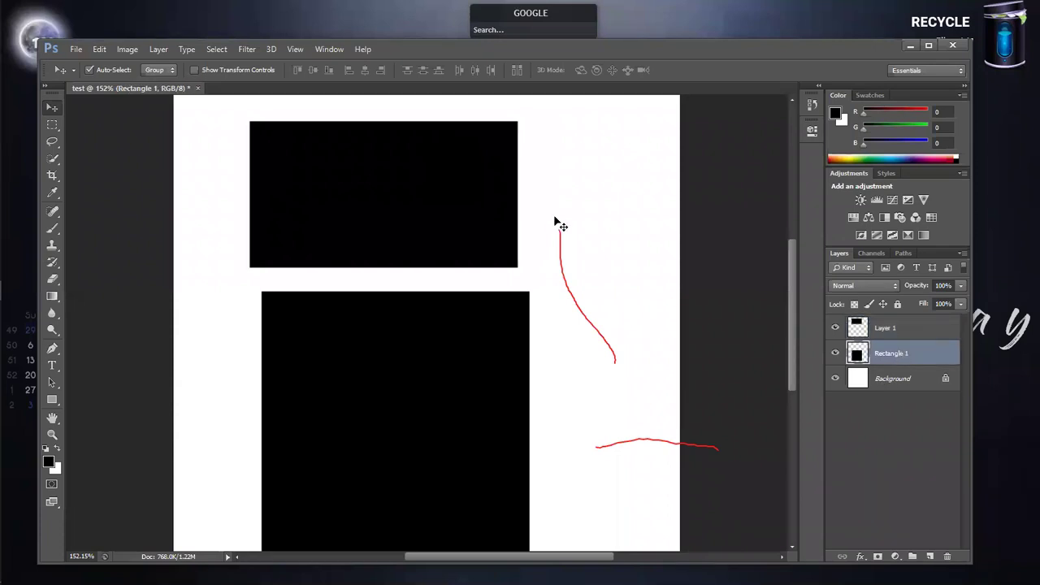
pyautogui.click(452, 201)
pyautogui.moveTo(395, 200); pyautogui.dragTo(421, 204)
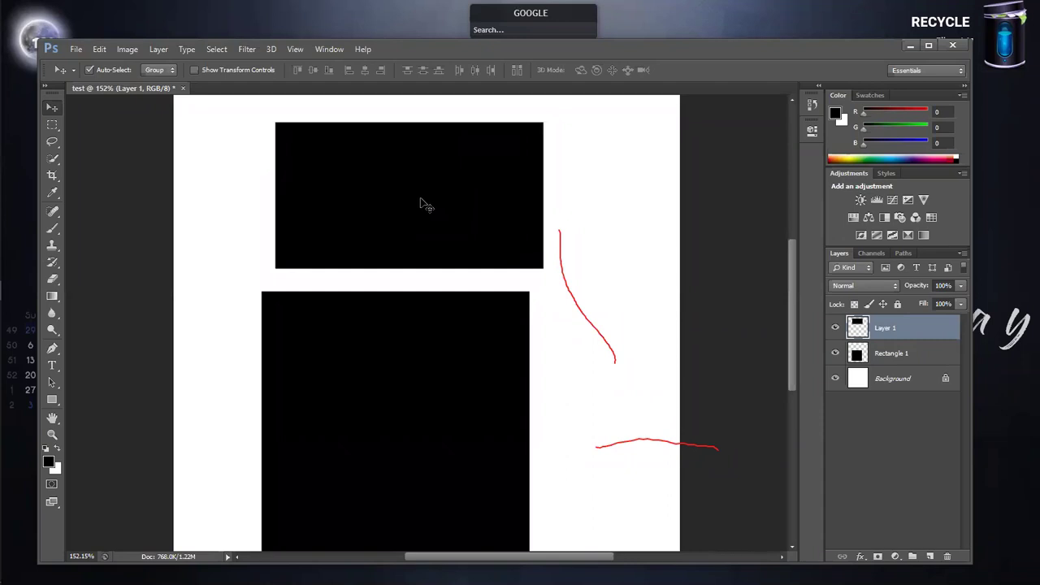
pyautogui.moveTo(424, 204); pyautogui.dragTo(531, 193)
pyautogui.moveTo(409, 475); pyautogui.dragTo(377, 486)
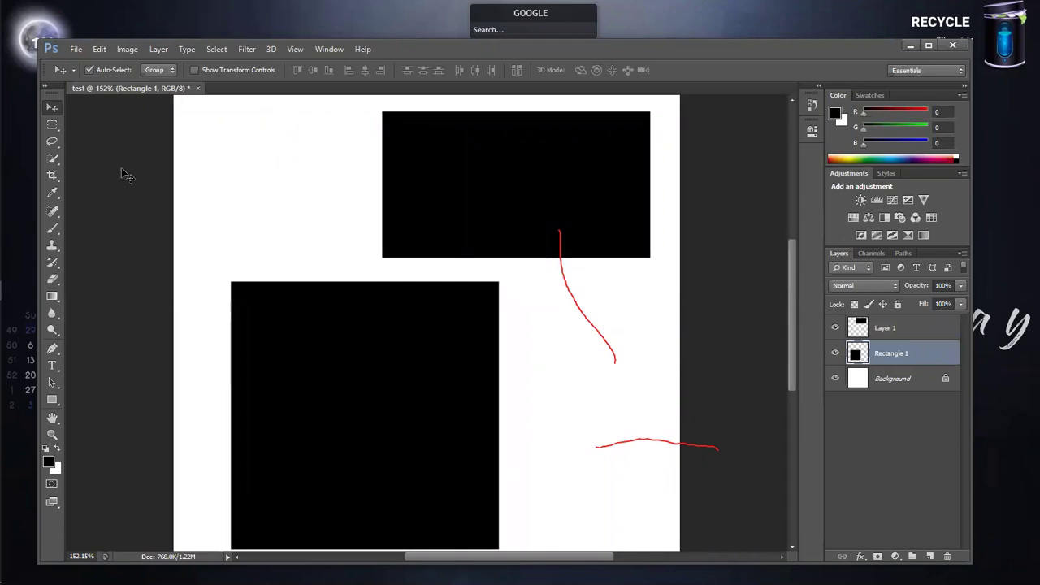
pyautogui.click(51, 124)
# - Cut the lower square's top band onto new Layer 2 and move it back flush atop the square
pyautogui.moveTo(212, 256)
pyautogui.mouseDown()
pyautogui.moveTo(531, 359)
pyautogui.moveTo(526, 366)
pyautogui.mouseUp()
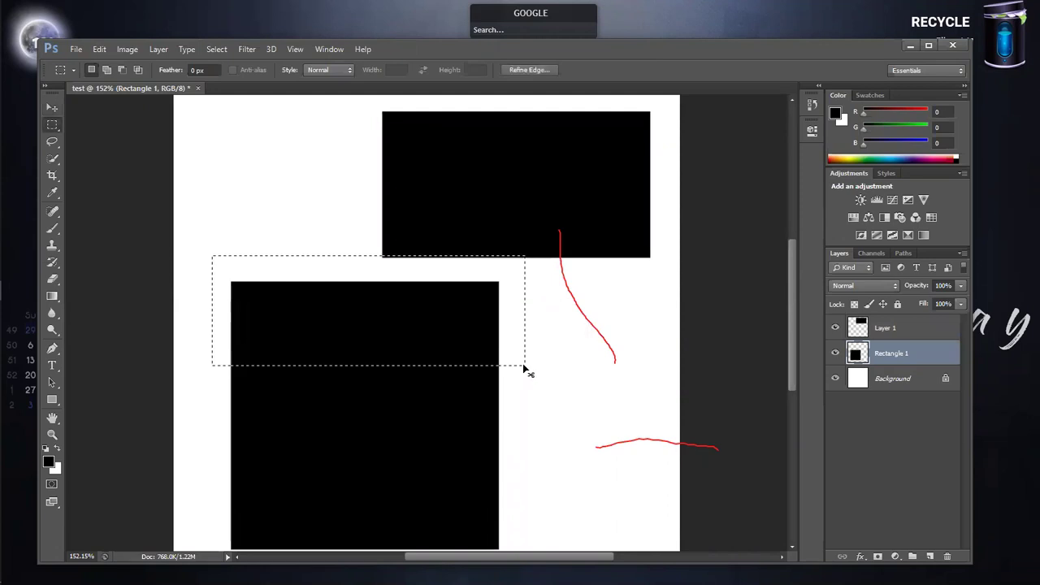
pyautogui.hotkey('ctrl', 'x')
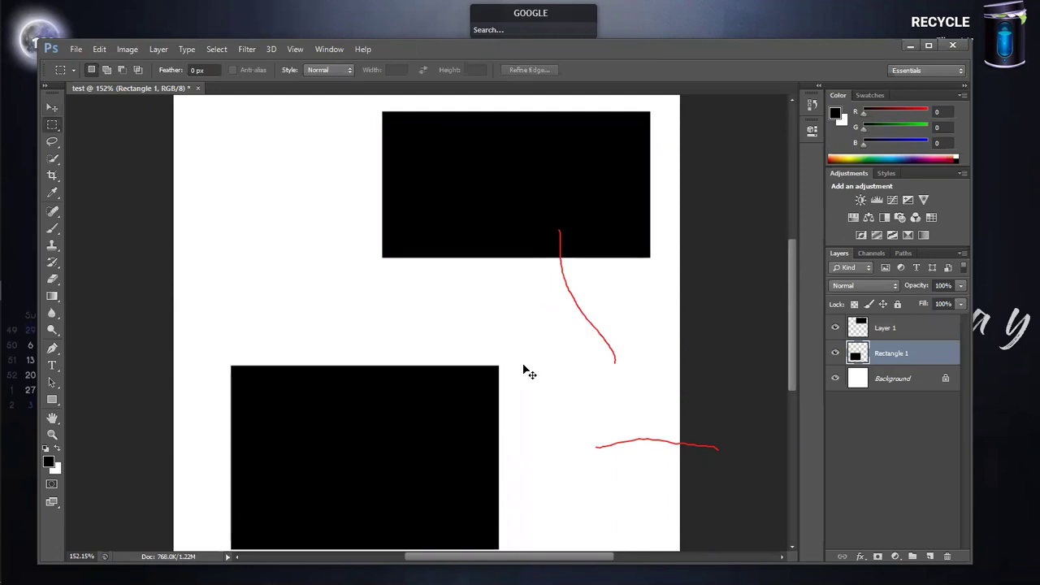
pyautogui.hotkey('ctrl', 'v')
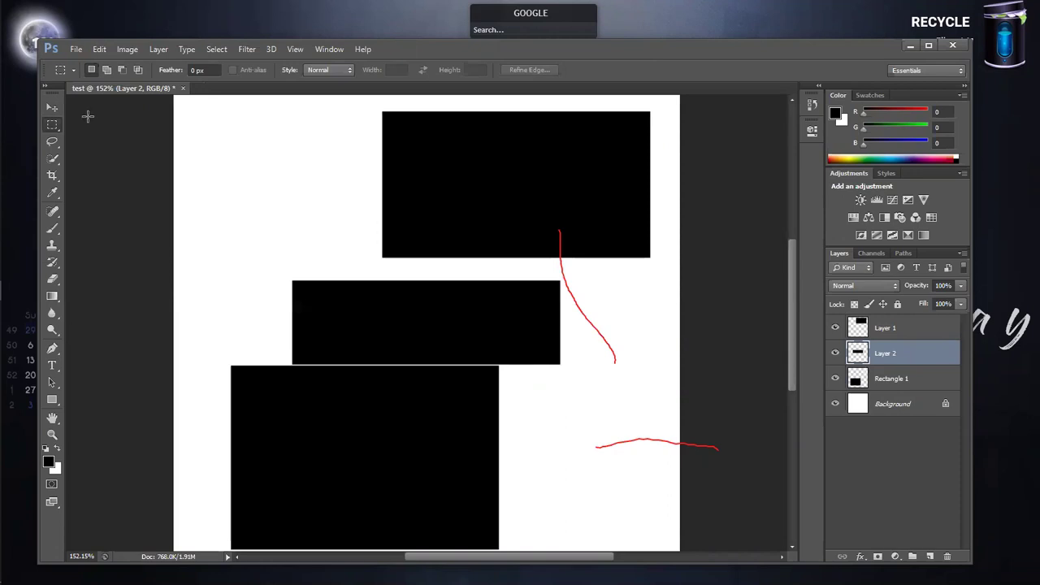
pyautogui.click(52, 108)
pyautogui.moveTo(421, 329)
pyautogui.mouseDown()
pyautogui.moveTo(400, 338)
pyautogui.moveTo(406, 322)
pyautogui.moveTo(400, 335)
pyautogui.mouseUp()
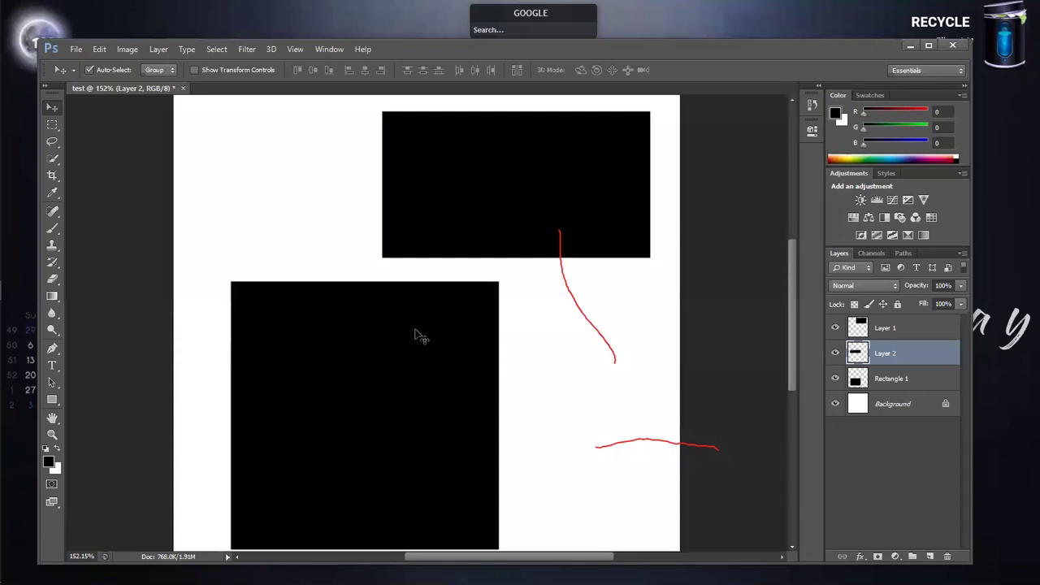
pyautogui.click(811, 130)
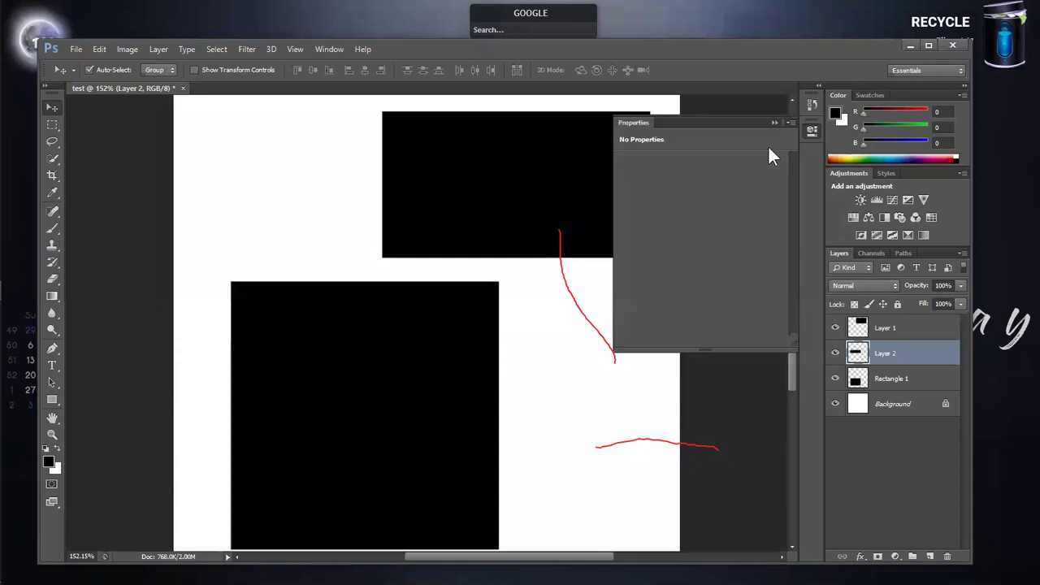
pyautogui.click(812, 132)
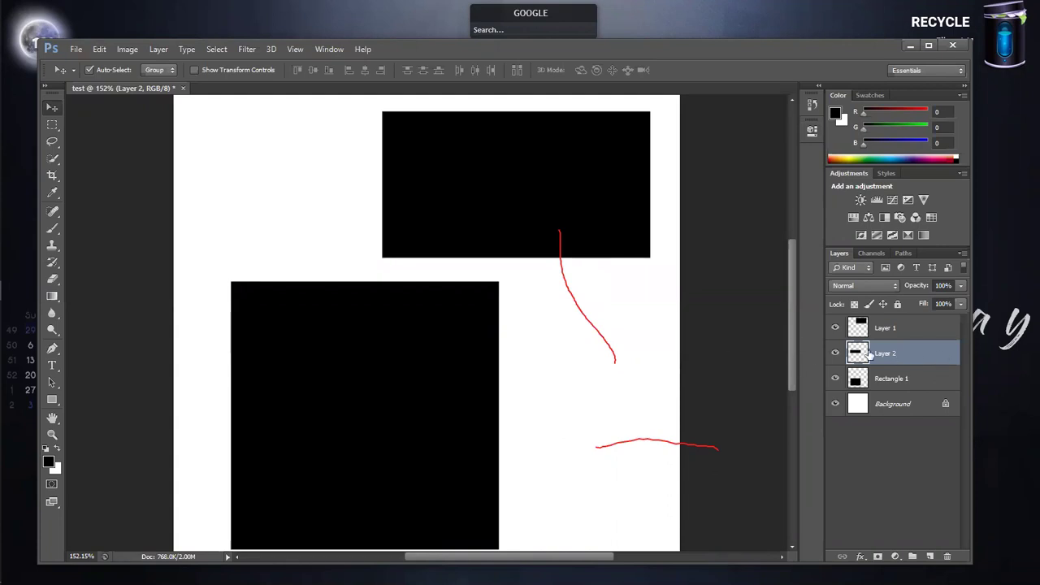
# - Give Layer 2 a Color Overlay layer style in muted pink #be8383
pyautogui.doubleClick(929, 356)
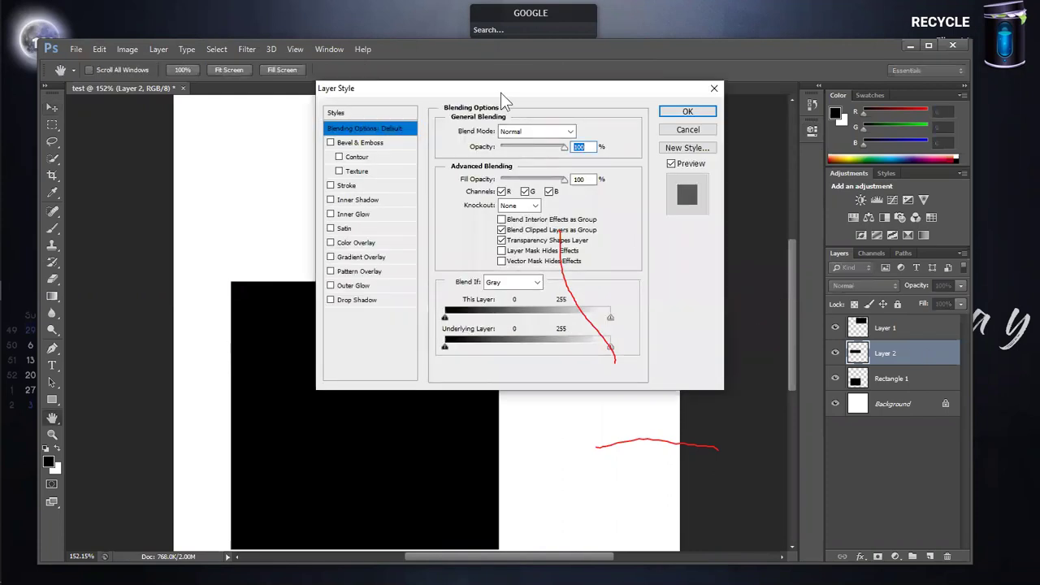
pyautogui.moveTo(501, 94); pyautogui.dragTo(683, 97)
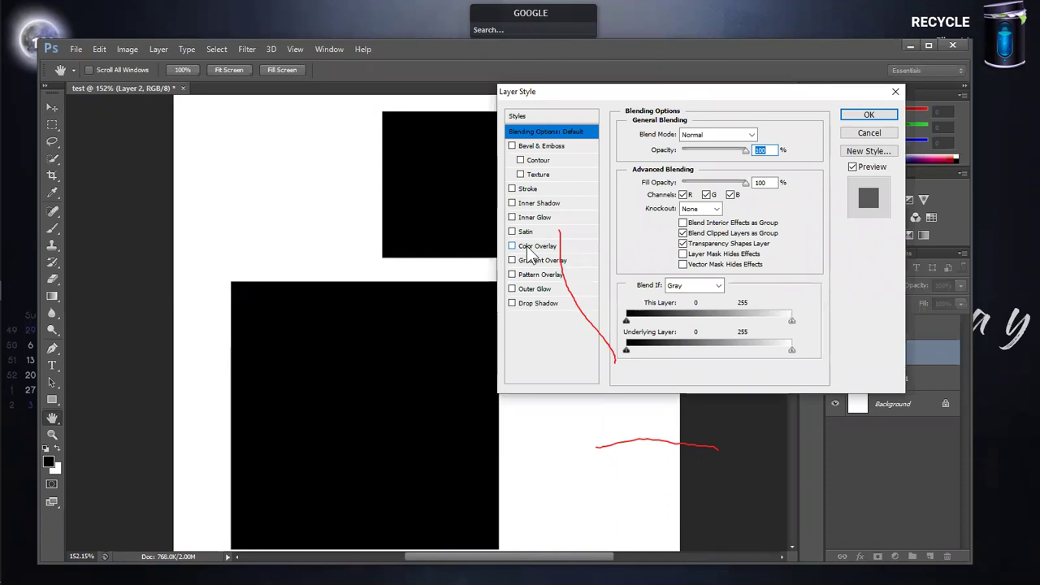
pyautogui.click(536, 246)
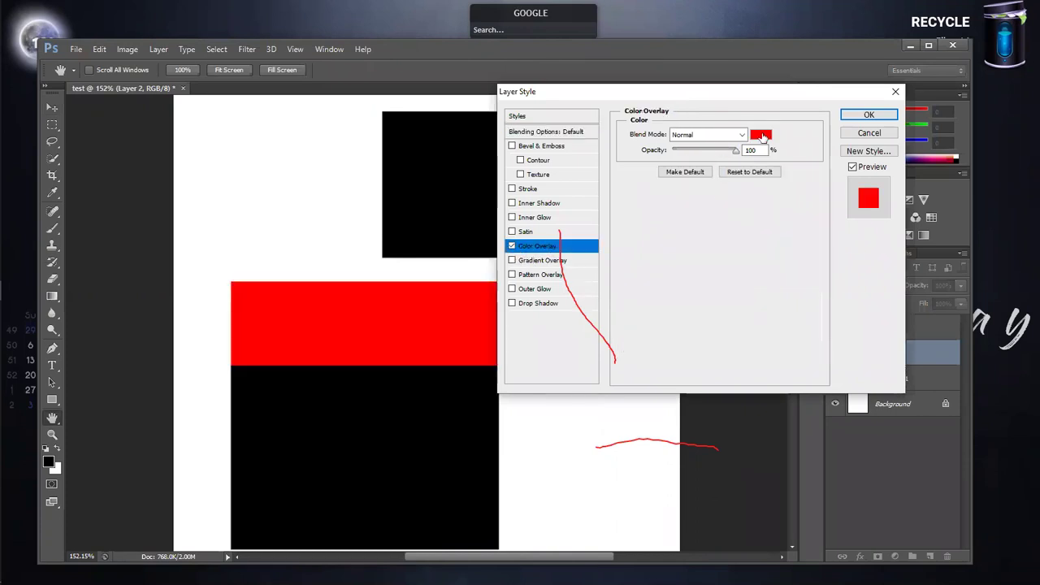
pyautogui.click(761, 137)
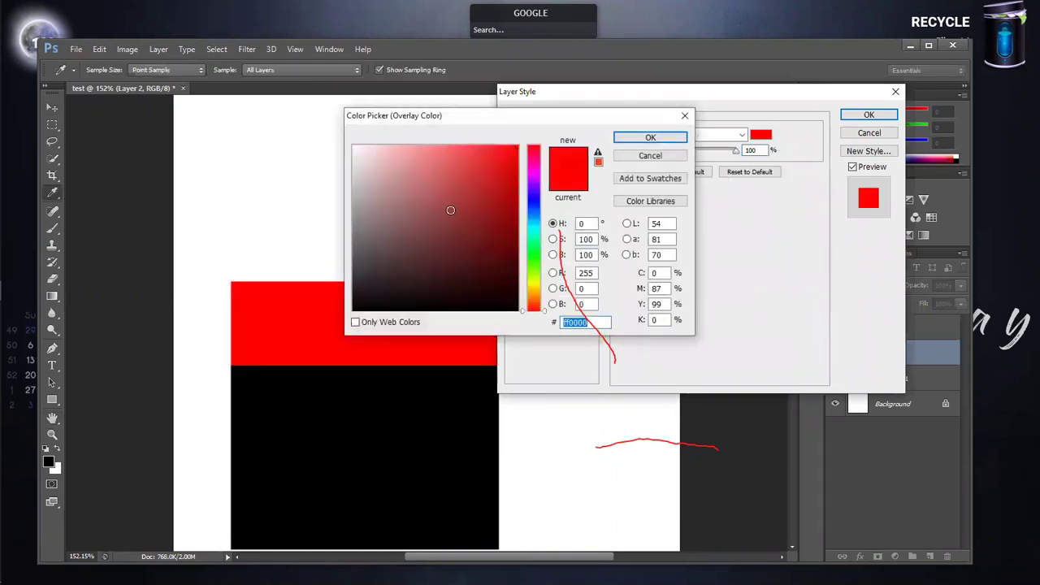
pyautogui.click(404, 188)
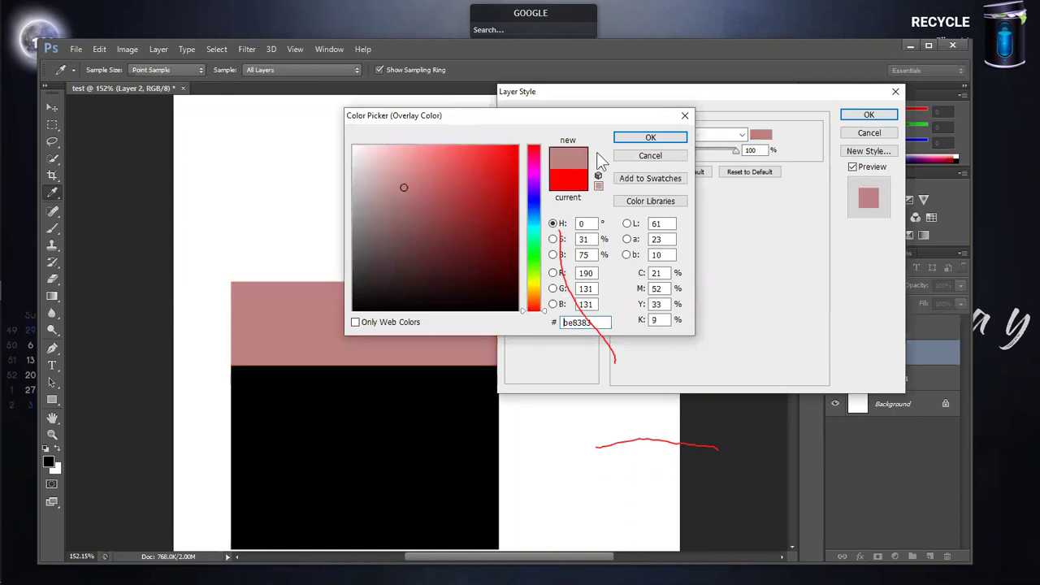
pyautogui.click(651, 136)
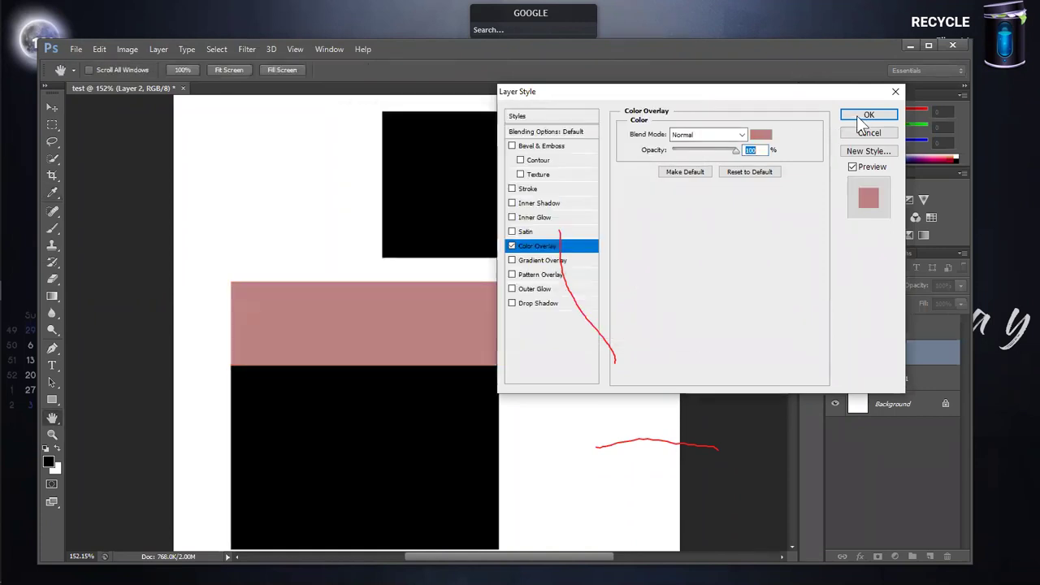
pyautogui.click(859, 116)
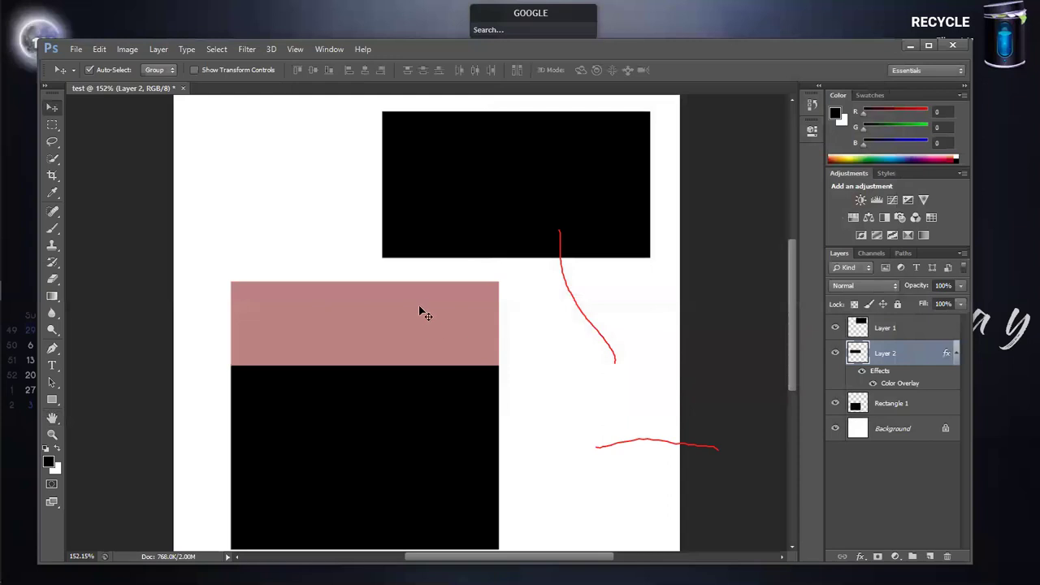
# - Nudge Layer 1's rectangle slightly lower, try a marquee over it, and show the marquee shape options
pyautogui.moveTo(398, 300); pyautogui.dragTo(413, 304)
pyautogui.click(500, 160)
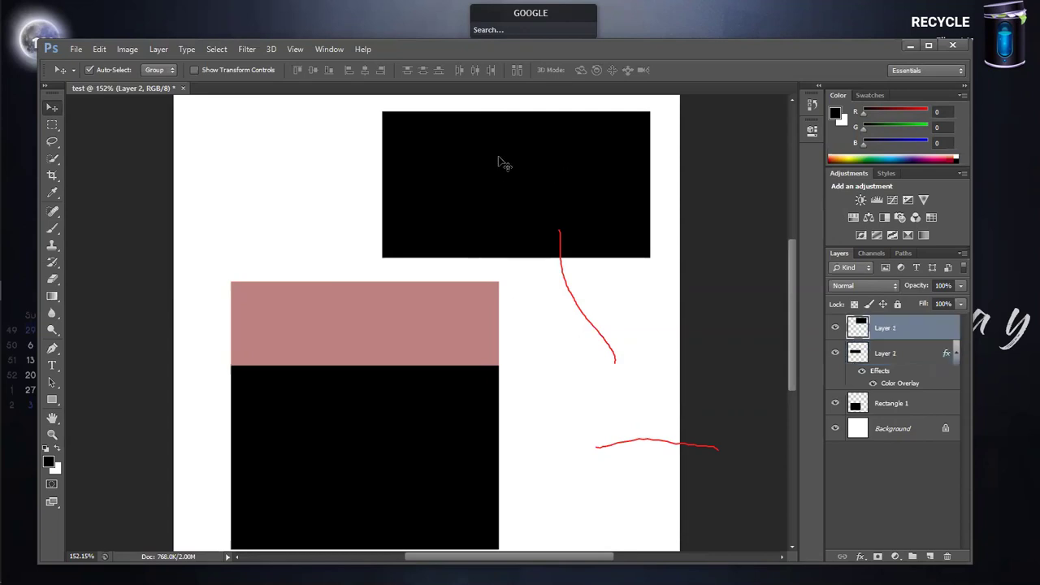
pyautogui.moveTo(483, 160)
pyautogui.mouseDown()
pyautogui.moveTo(487, 170)
pyautogui.moveTo(474, 169)
pyautogui.mouseUp()
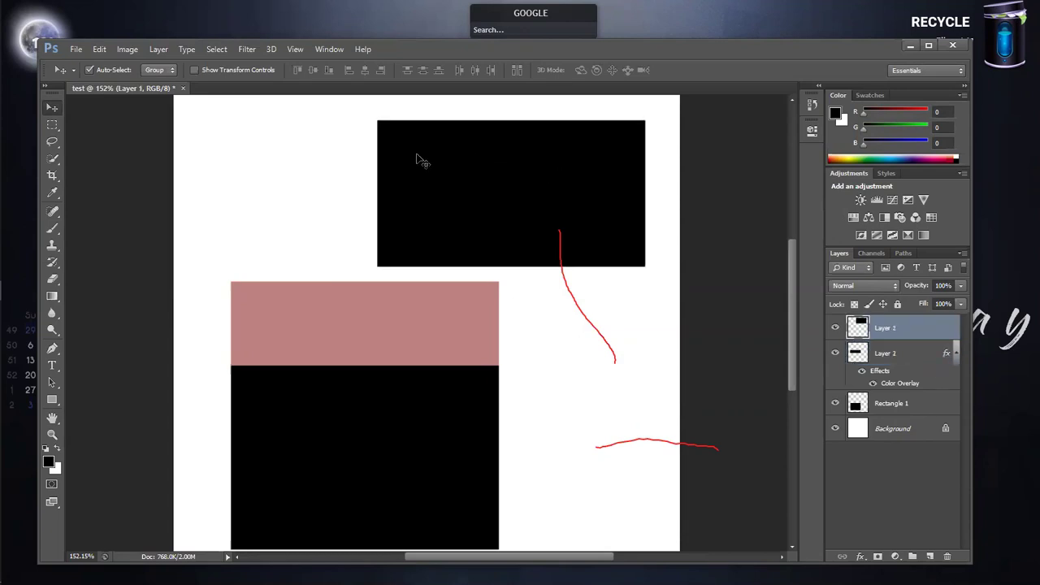
pyautogui.click(52, 125)
pyautogui.moveTo(339, 111); pyautogui.dragTo(484, 289)
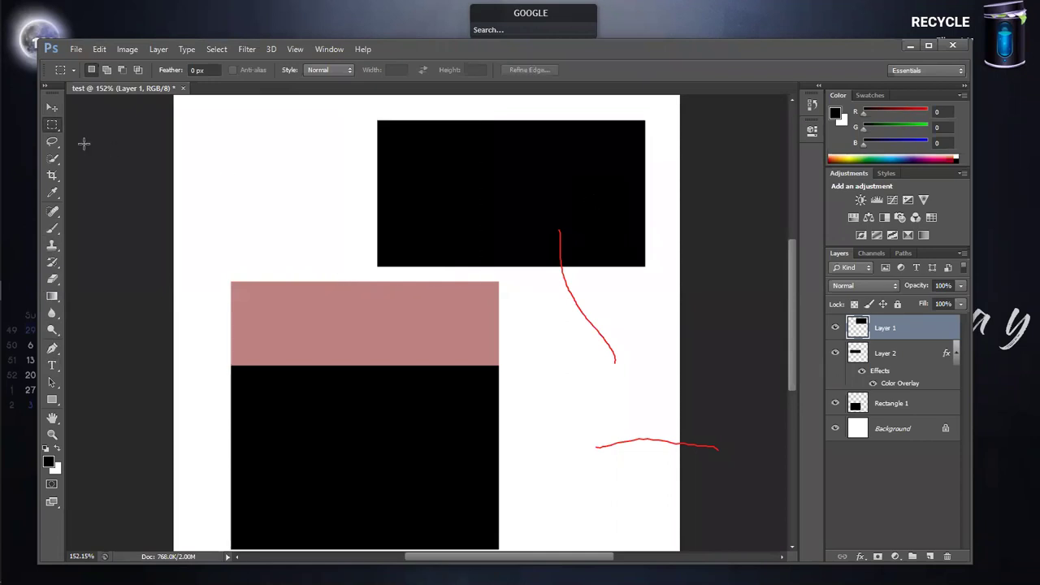
pyautogui.rightClick(58, 128)
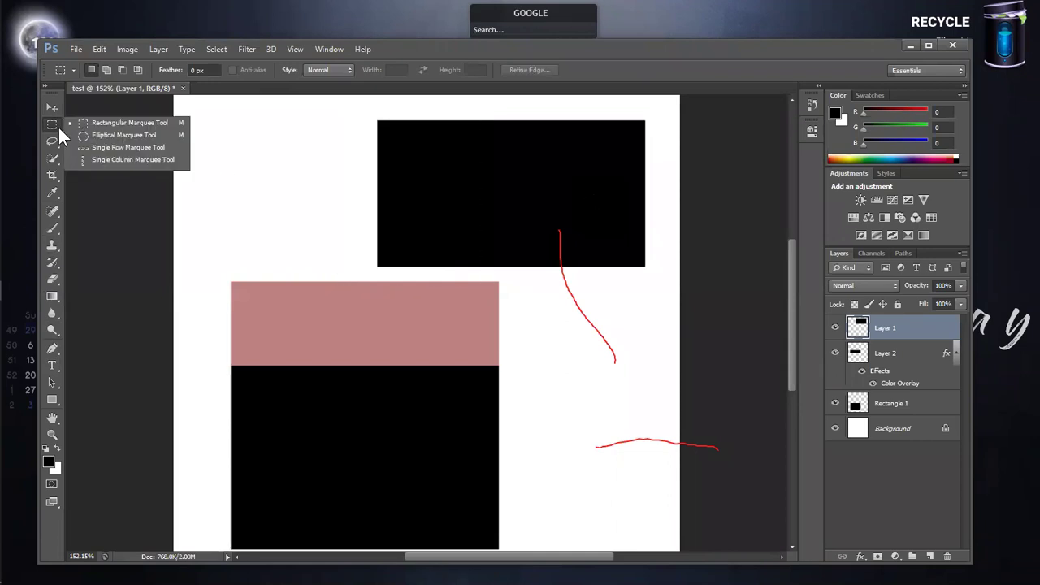
# - Select an elliptical area over the top rectangle's left part and add a second ellipse
pyautogui.click(117, 135)
pyautogui.moveTo(361, 118)
pyautogui.mouseDown()
pyautogui.moveTo(480, 235)
pyautogui.moveTo(490, 262)
pyautogui.moveTo(509, 266)
pyautogui.mouseUp()
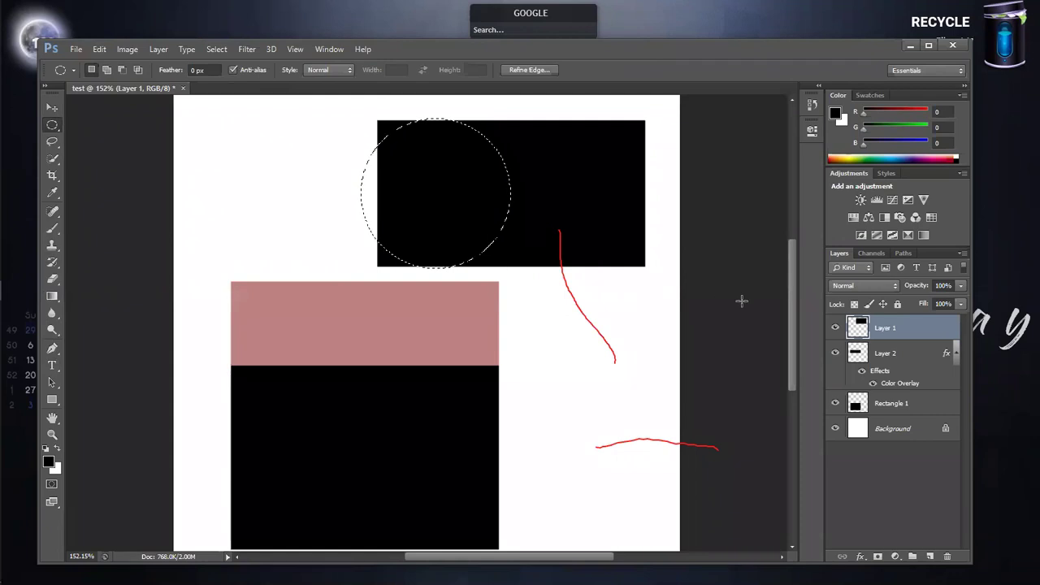
pyautogui.click(108, 71)
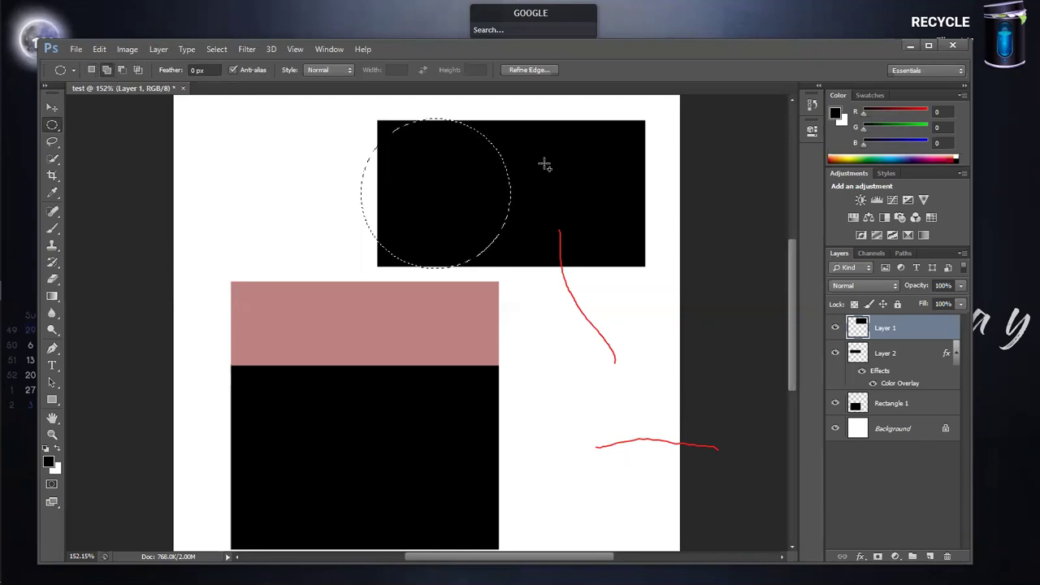
pyautogui.moveTo(542, 122); pyautogui.dragTo(474, 243)
# - Subtract a notch from the selection's right side, then intersect it with a wide ellipse
pyautogui.click(122, 70)
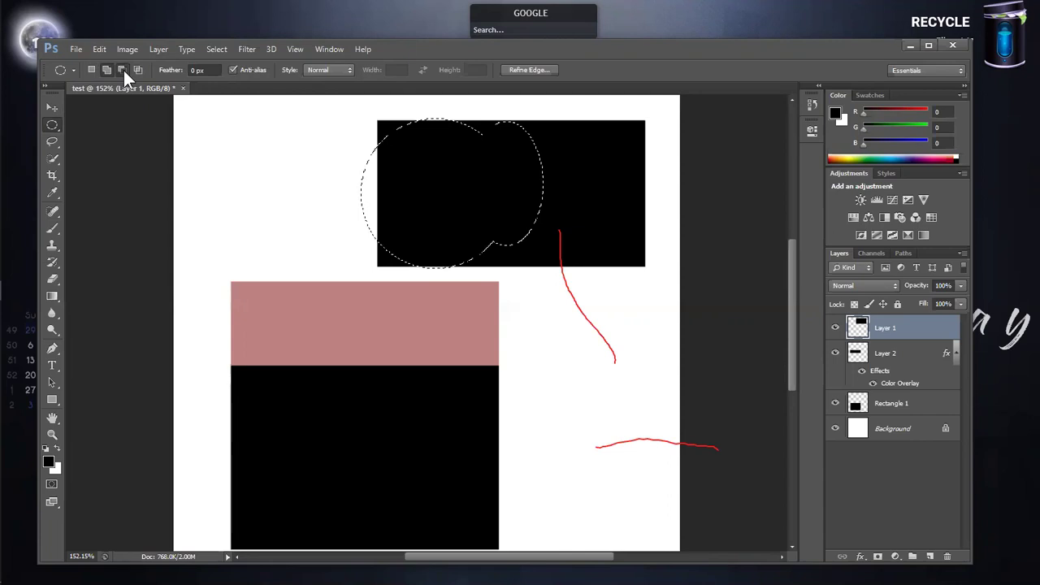
pyautogui.moveTo(579, 148); pyautogui.dragTo(532, 230)
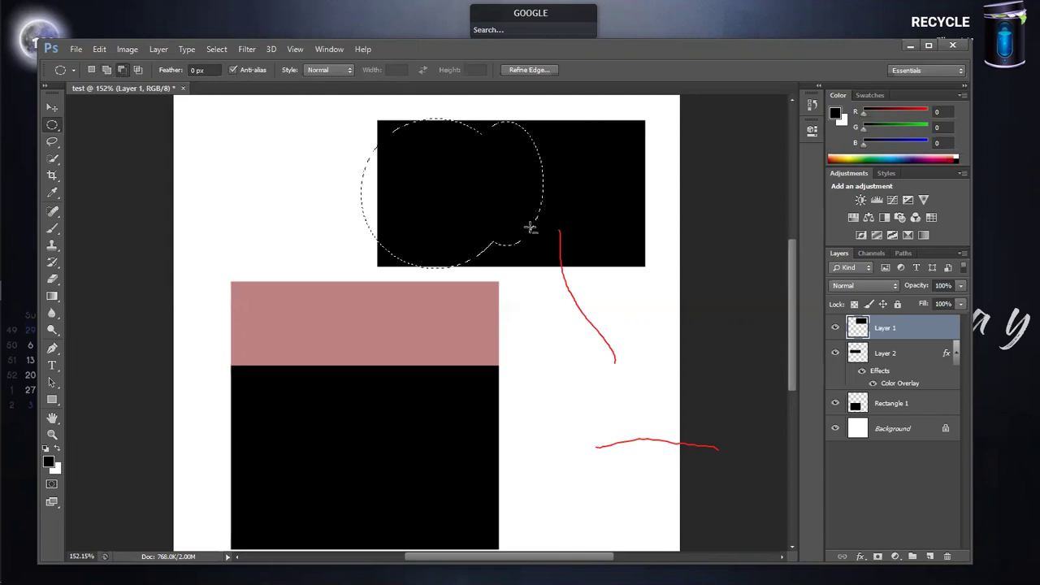
pyautogui.click(139, 70)
pyautogui.moveTo(583, 144); pyautogui.dragTo(316, 229)
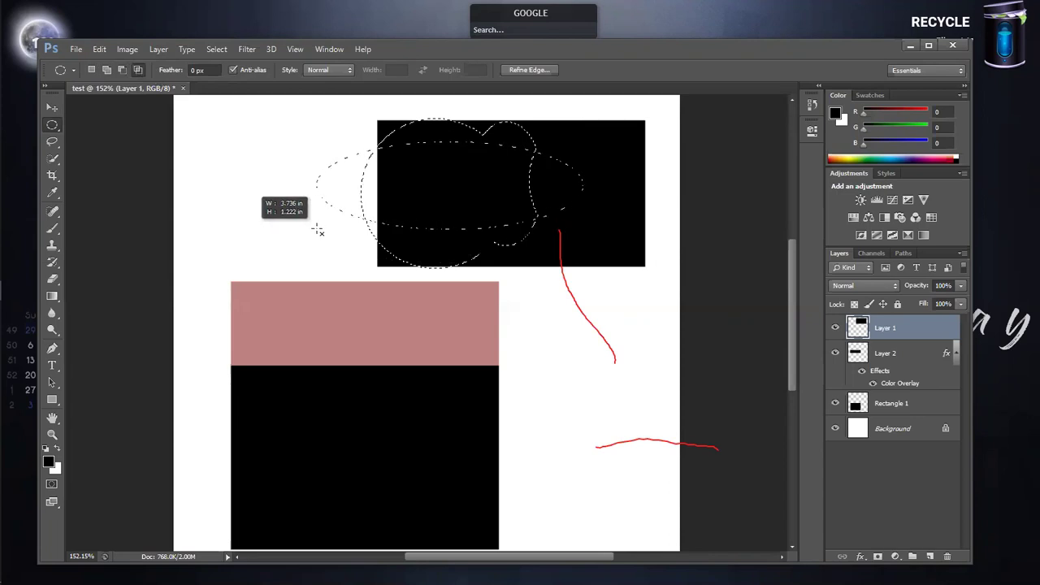
pyautogui.moveTo(318, 230); pyautogui.dragTo(317, 230)
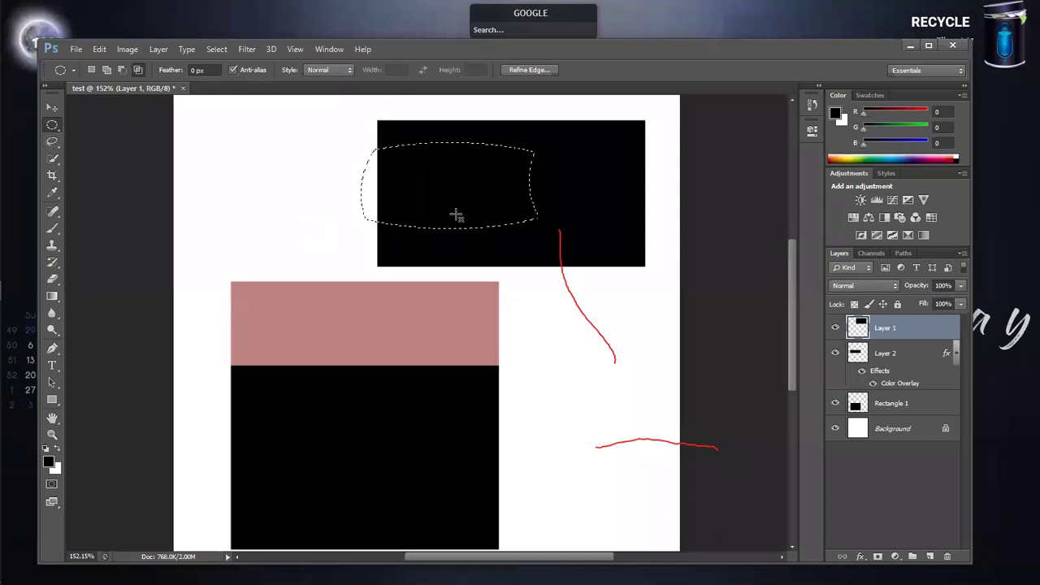
# - Draw an oval selection on the top black rectangle and make Layer 1 active
pyautogui.click(262, 160)
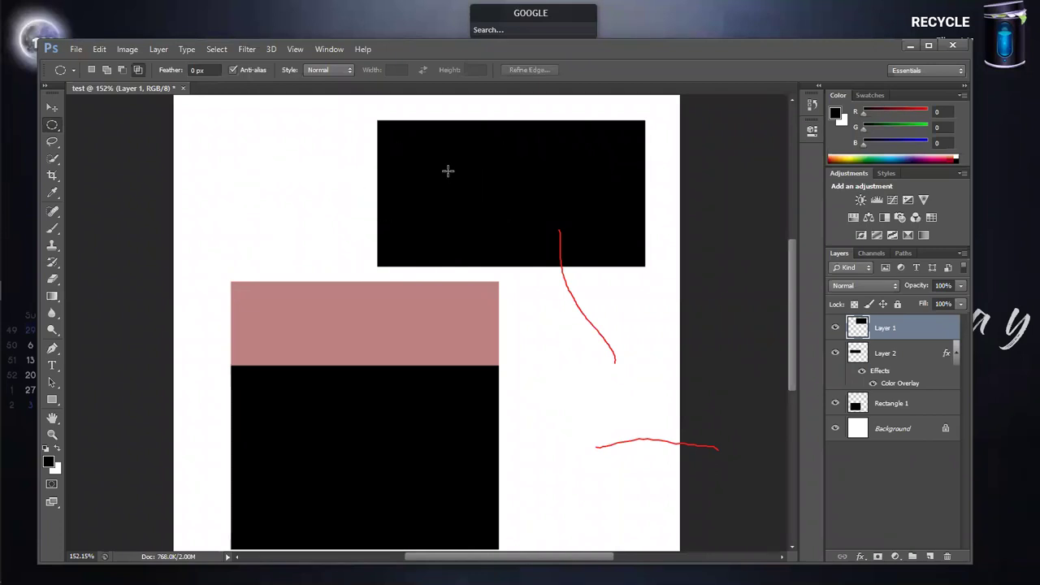
pyautogui.moveTo(363, 123); pyautogui.dragTo(548, 240)
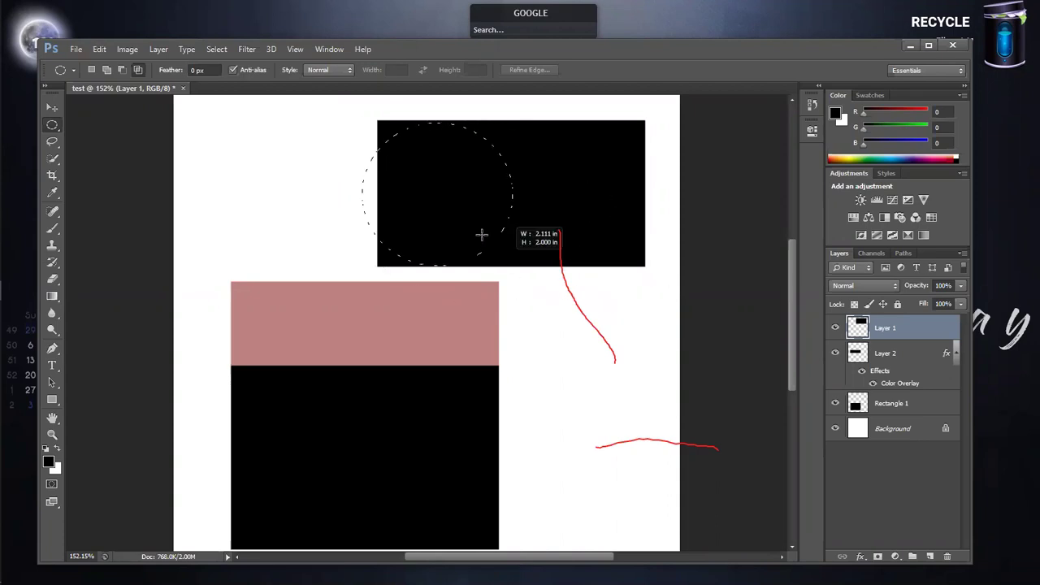
pyautogui.click(46, 106)
pyautogui.click(365, 286)
pyautogui.click(615, 399)
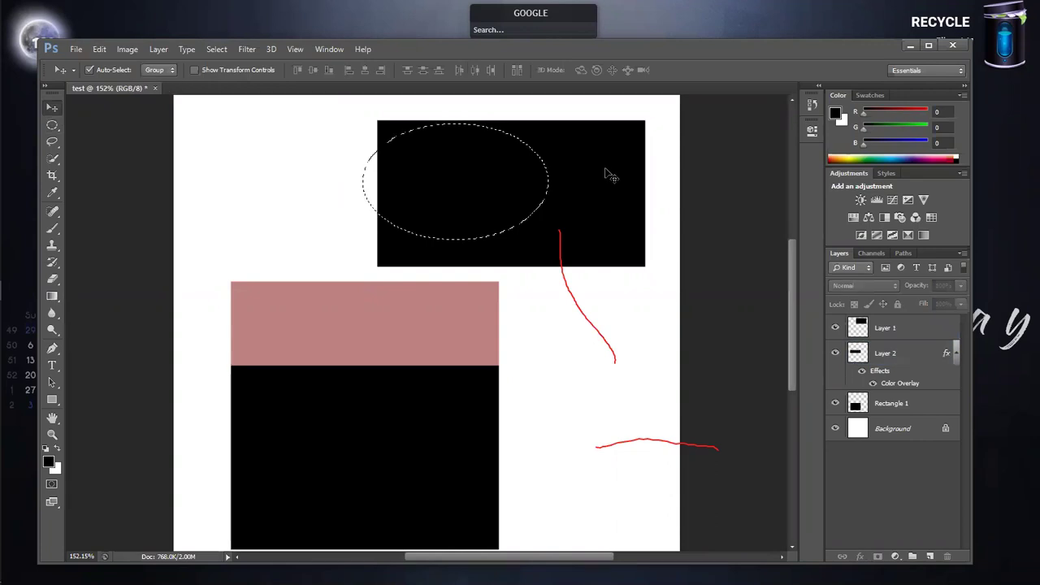
pyautogui.click(608, 172)
# - Nudge the selected oval pixels downward, undo the move, and deselect everything
pyautogui.click(52, 193)
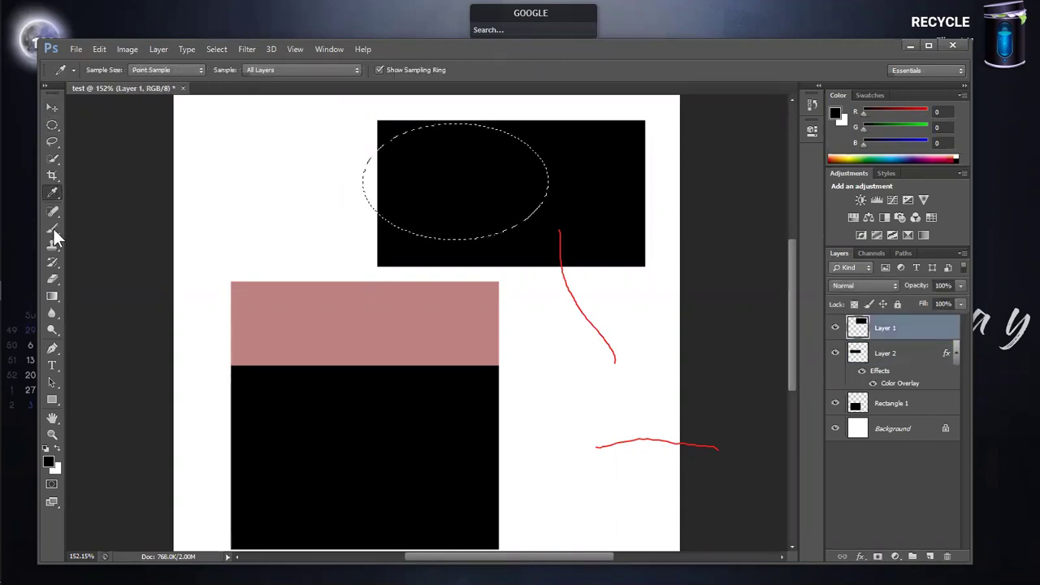
pyautogui.click(54, 234)
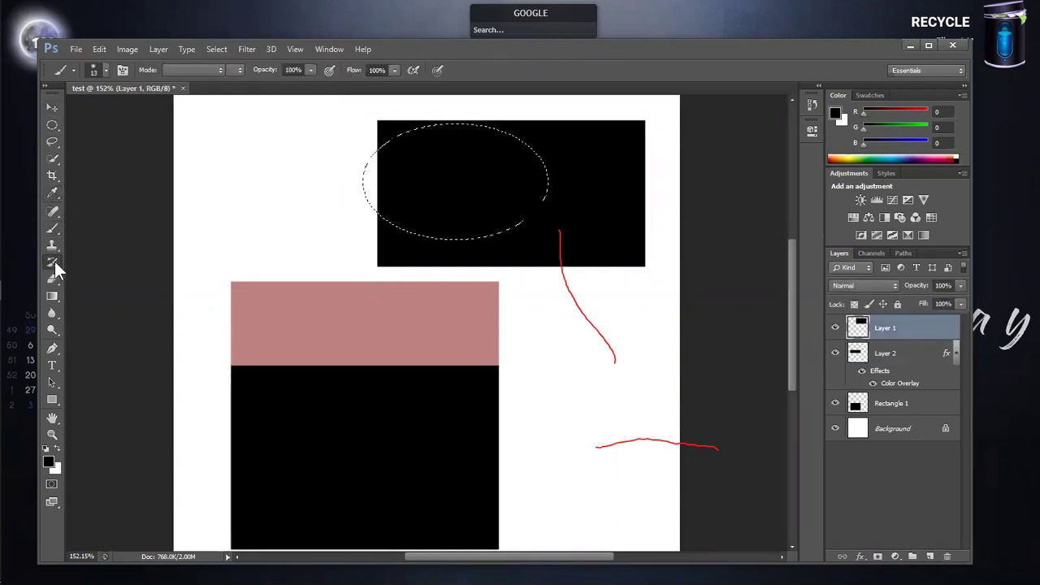
pyautogui.click(50, 107)
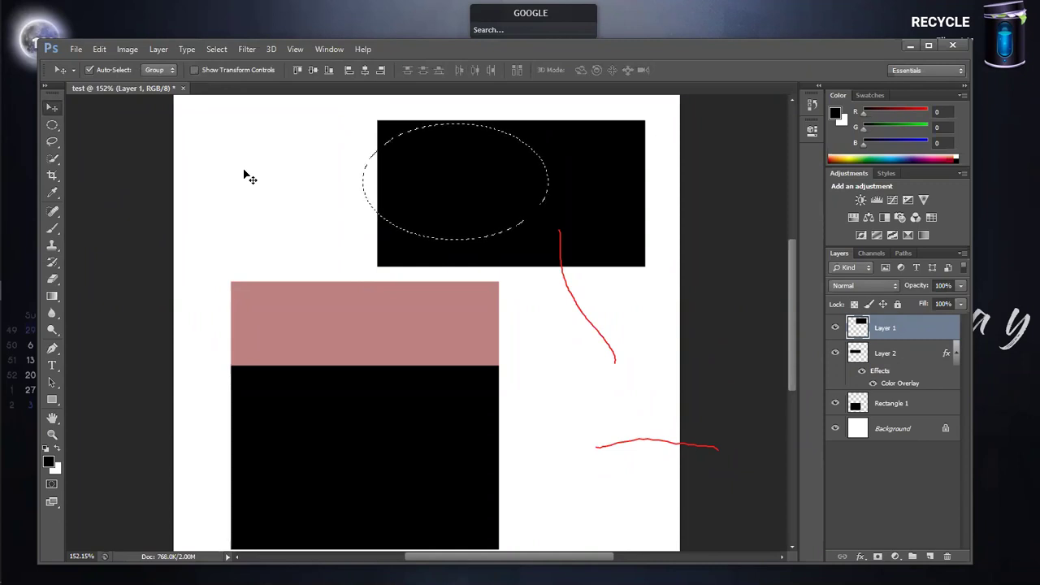
pyautogui.moveTo(483, 184); pyautogui.dragTo(479, 203)
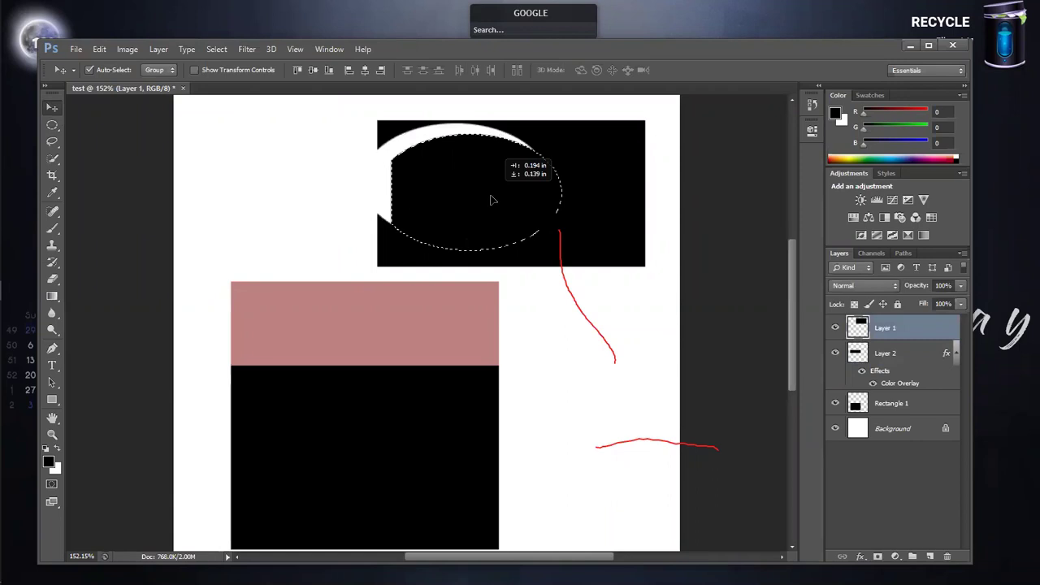
pyautogui.hotkey('ctrl', 'z')
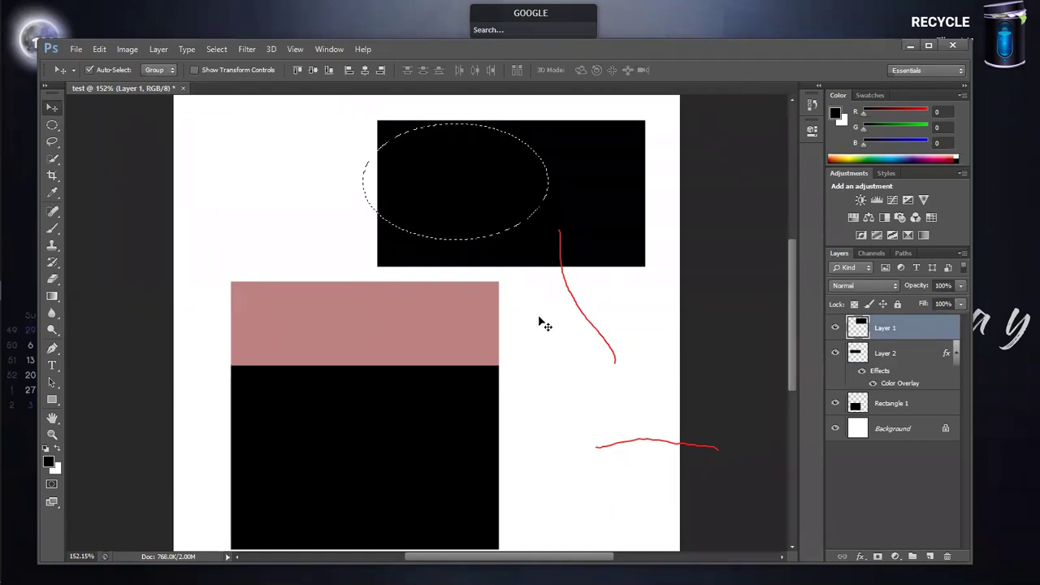
pyautogui.hotkey('ctrl', 'd')
pyautogui.click(342, 138)
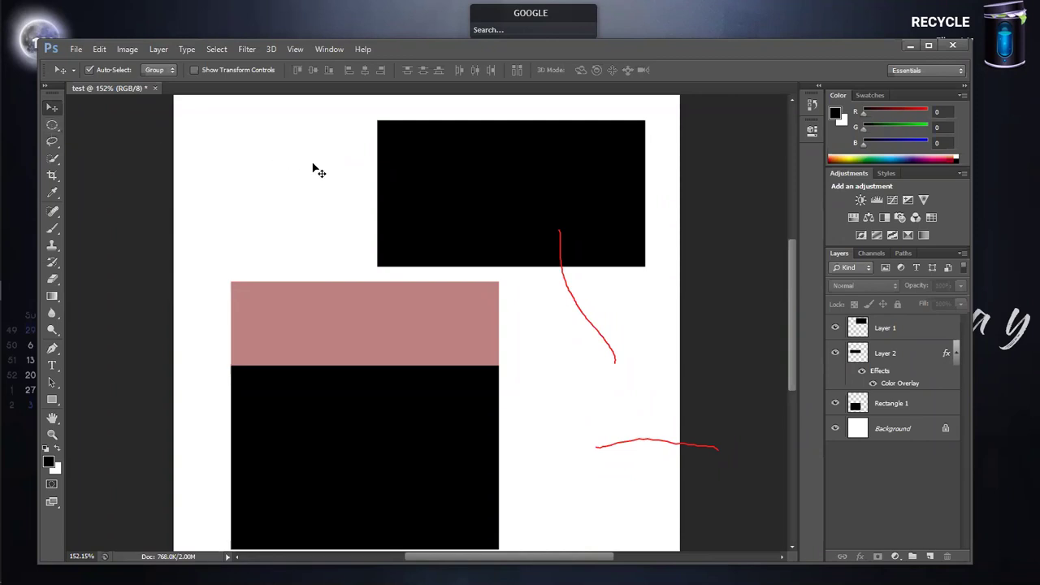
# - Make Layer 1 active, switch to the elliptical marquee, and cancel out of Curves
pyautogui.click(399, 185)
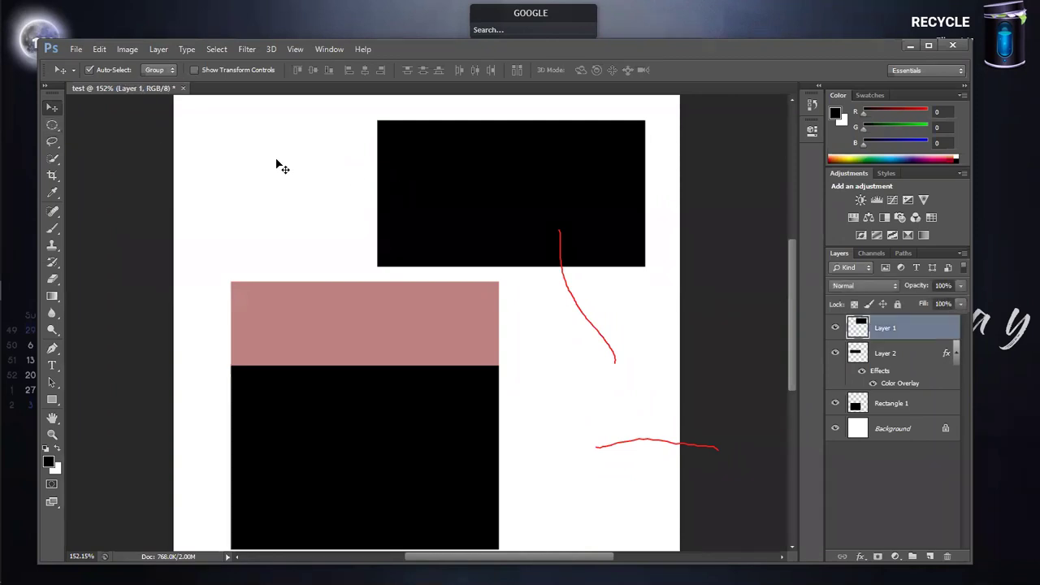
pyautogui.press('m')
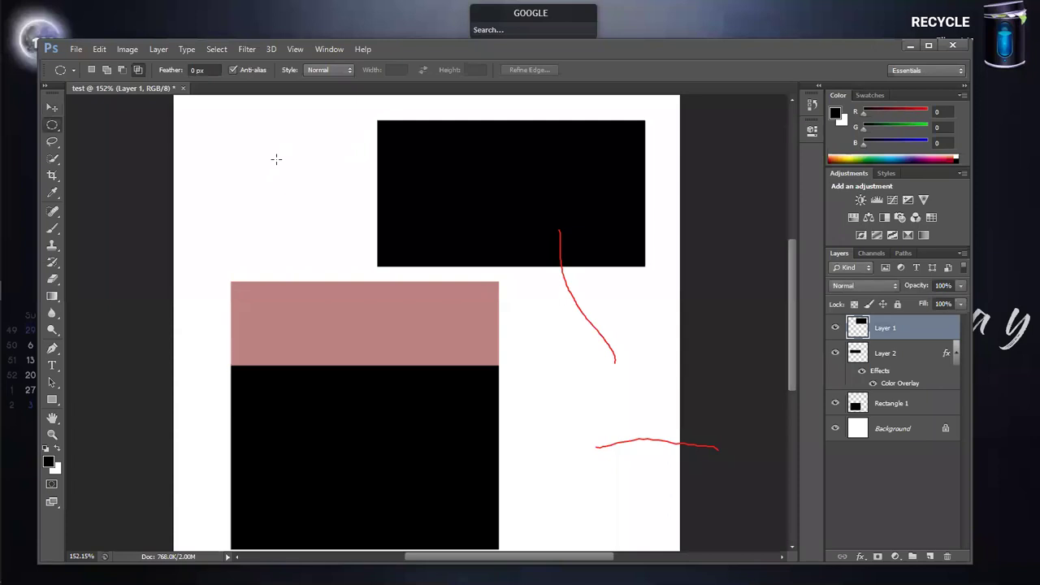
pyautogui.hotkey('ctrl', 'm')
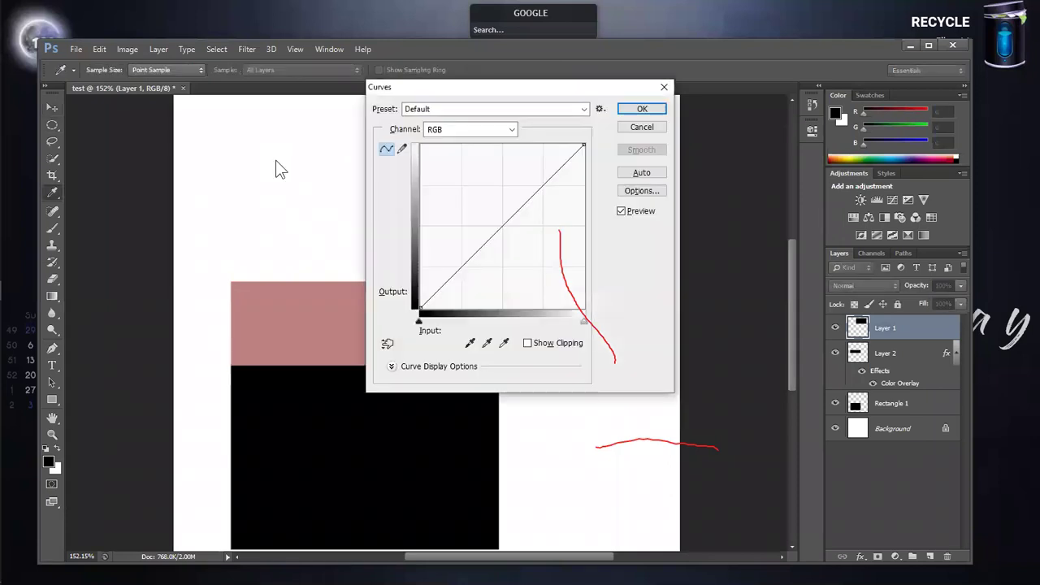
pyautogui.click(642, 128)
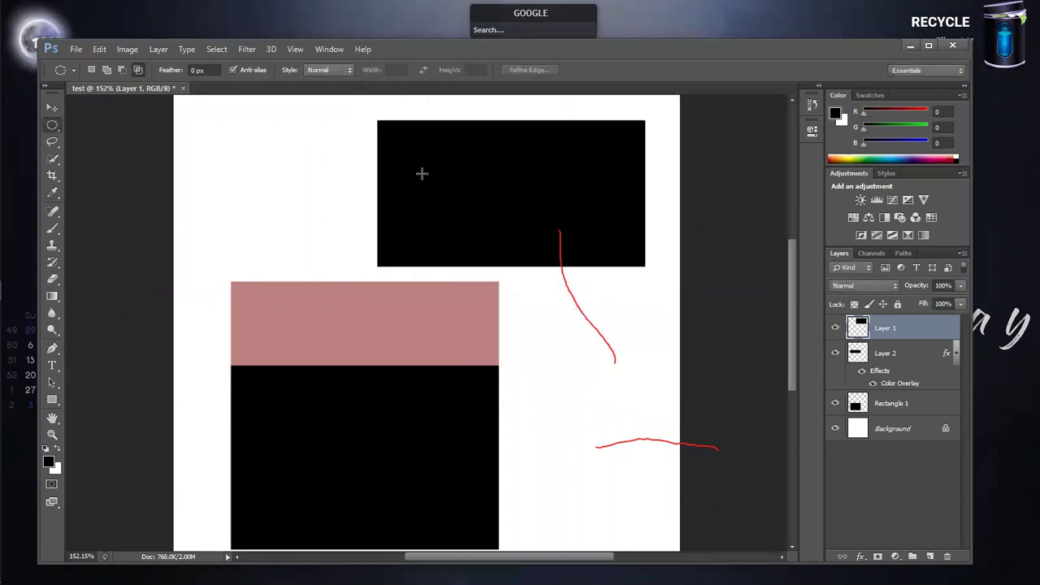
# - Cycle the marquee between rectangular and elliptical, ending rectangular, and show the marquee flyout
pyautogui.hotkey('shift', 'm')
pyautogui.hotkey('shift', 'm')
pyautogui.hotkey('shift', 'm')
pyautogui.hotkey('shift', 'm')
pyautogui.hotkey('shift', 'm')
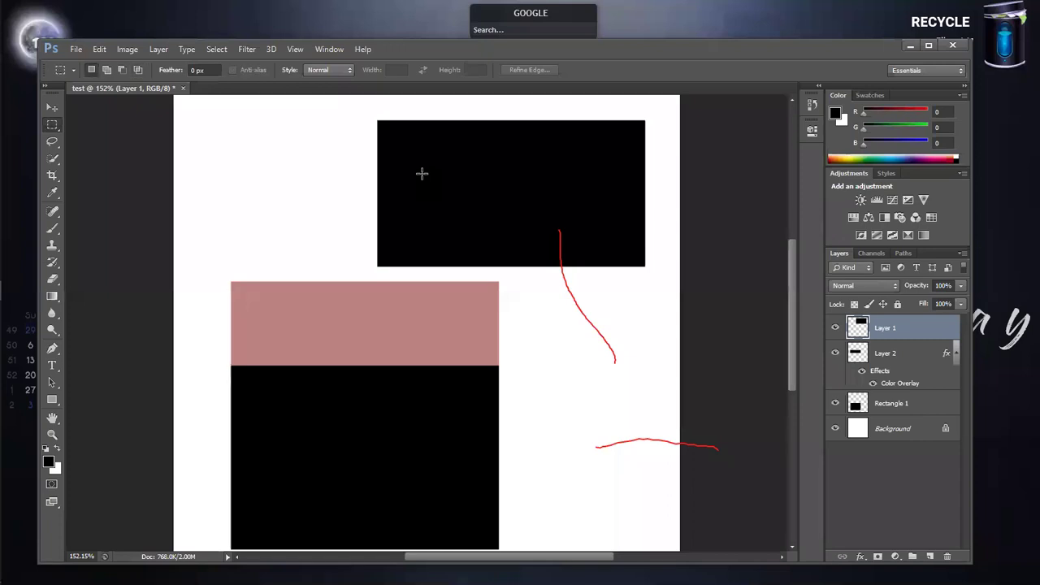
pyautogui.hotkey('shift', 'm')
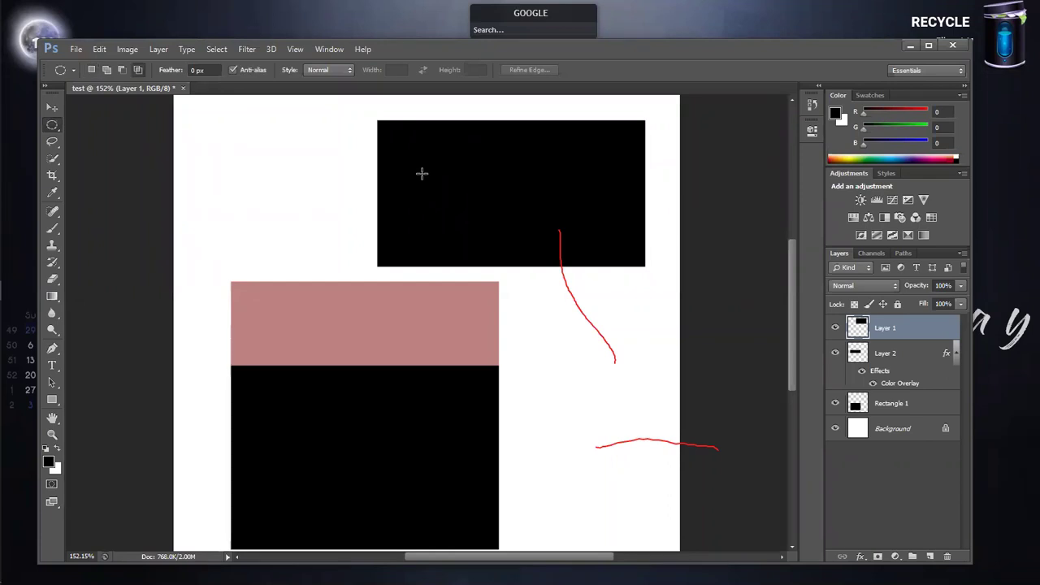
pyautogui.hotkey('shift', 'm')
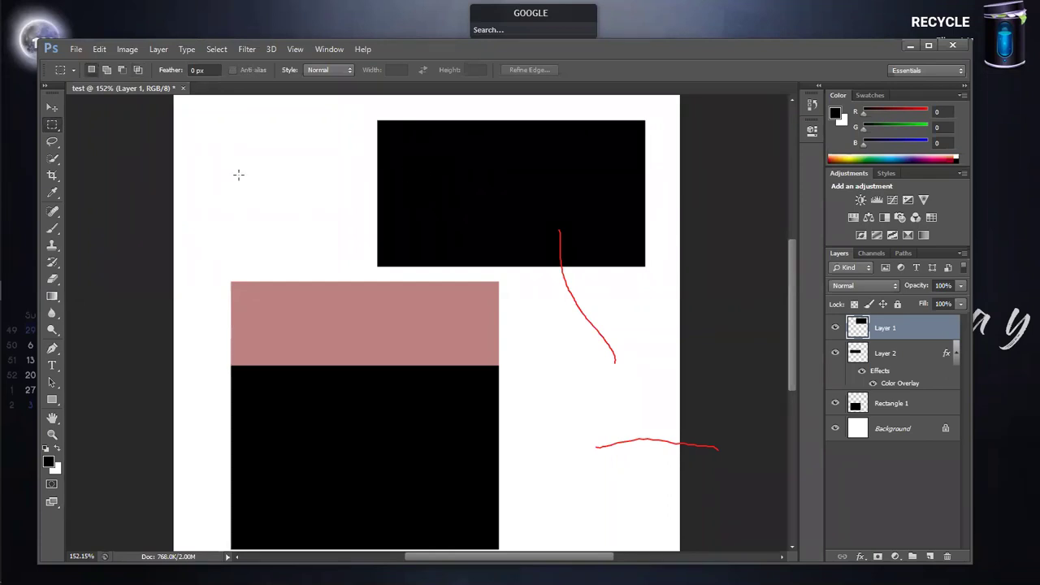
pyautogui.rightClick(56, 119)
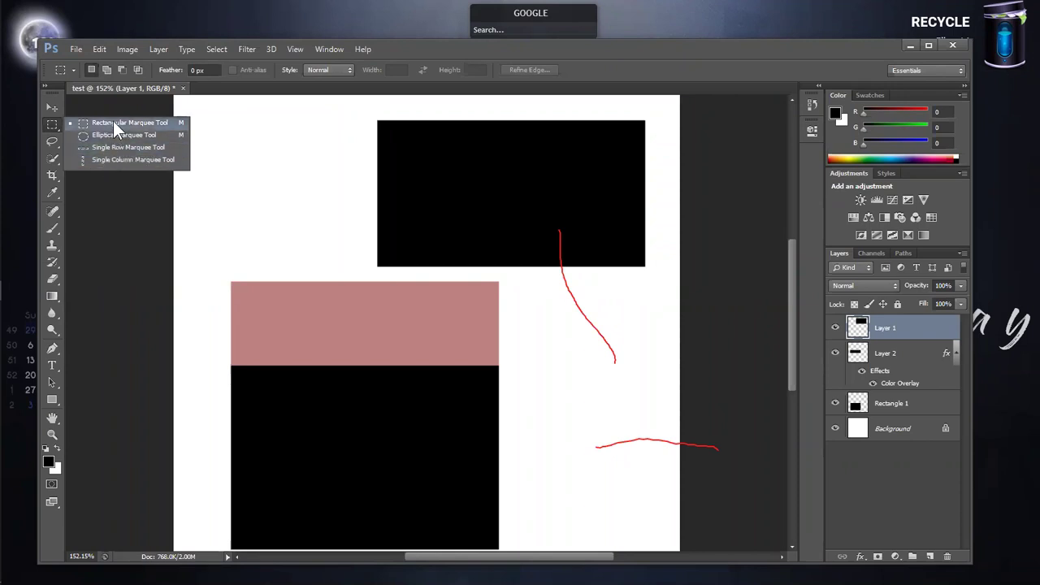
# - Lasso a piece of the black rectangle, drag it left, and undo the move
pyautogui.click(52, 124)
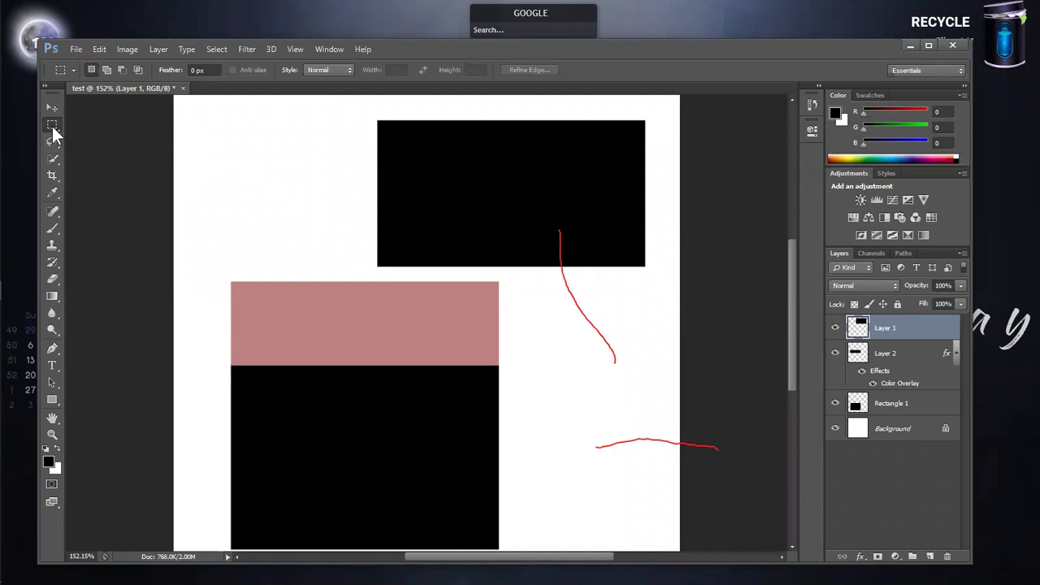
pyautogui.click(53, 141)
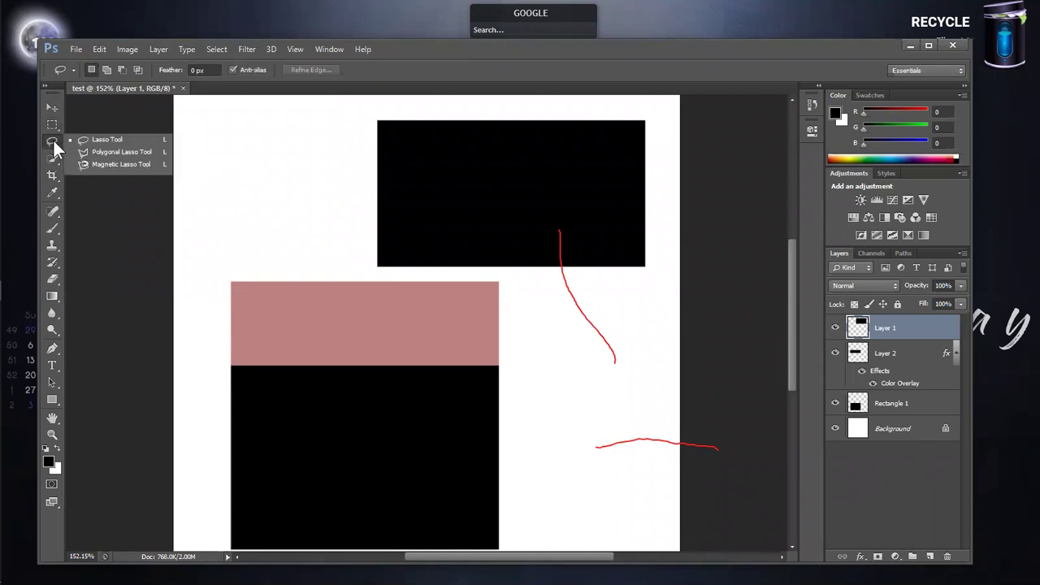
pyautogui.click(129, 141)
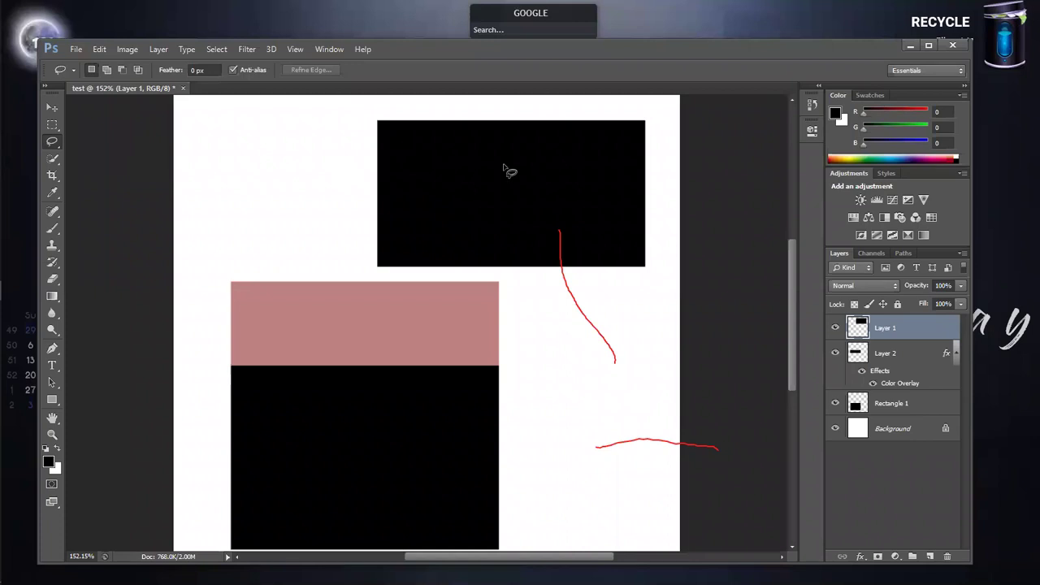
pyautogui.moveTo(518, 154)
pyautogui.mouseDown()
pyautogui.moveTo(484, 154)
pyautogui.moveTo(456, 203)
pyautogui.moveTo(472, 226)
pyautogui.moveTo(528, 228)
pyautogui.moveTo(578, 170)
pyautogui.moveTo(550, 152)
pyautogui.moveTo(517, 201)
pyautogui.moveTo(534, 166)
pyautogui.moveTo(524, 162)
pyautogui.mouseUp()
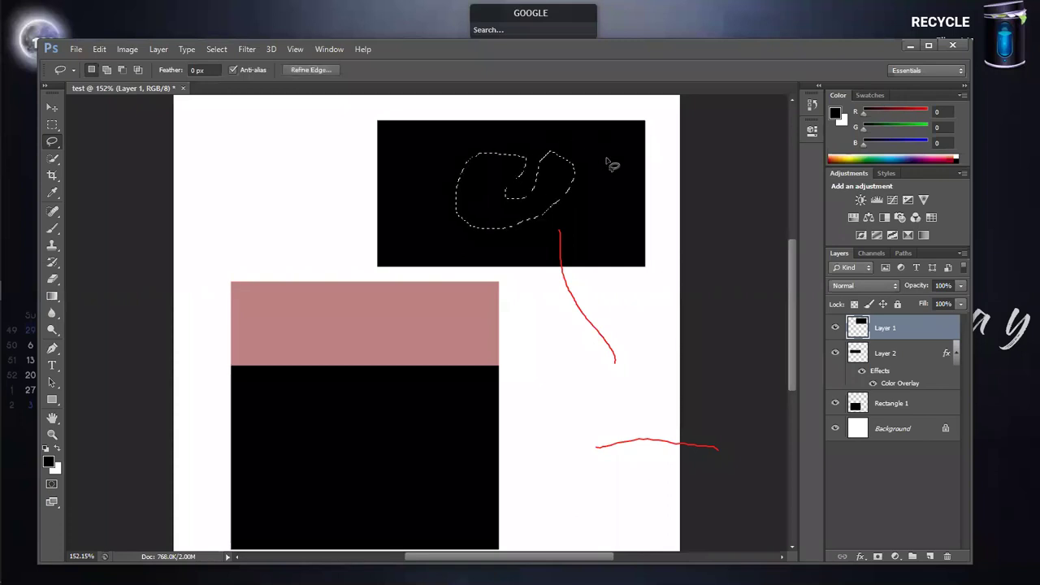
pyautogui.click(52, 107)
pyautogui.moveTo(502, 210); pyautogui.dragTo(297, 207)
pyautogui.hotkey('ctrl', 'z')
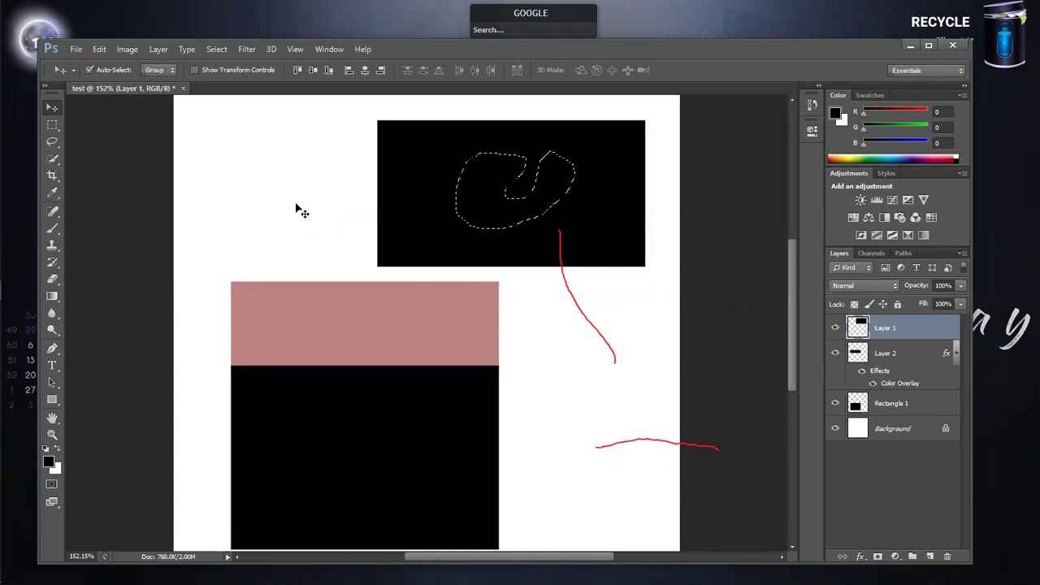
# - Combine freehand lasso areas in add and intersect modes, then clear the selection and show the lasso flyout
pyautogui.click(51, 141)
pyautogui.click(107, 70)
pyautogui.moveTo(600, 208)
pyautogui.mouseDown()
pyautogui.moveTo(537, 230)
pyautogui.moveTo(606, 218)
pyautogui.moveTo(613, 197)
pyautogui.moveTo(599, 232)
pyautogui.moveTo(609, 251)
pyautogui.moveTo(655, 232)
pyautogui.moveTo(631, 174)
pyautogui.mouseUp()
pyautogui.click(122, 70)
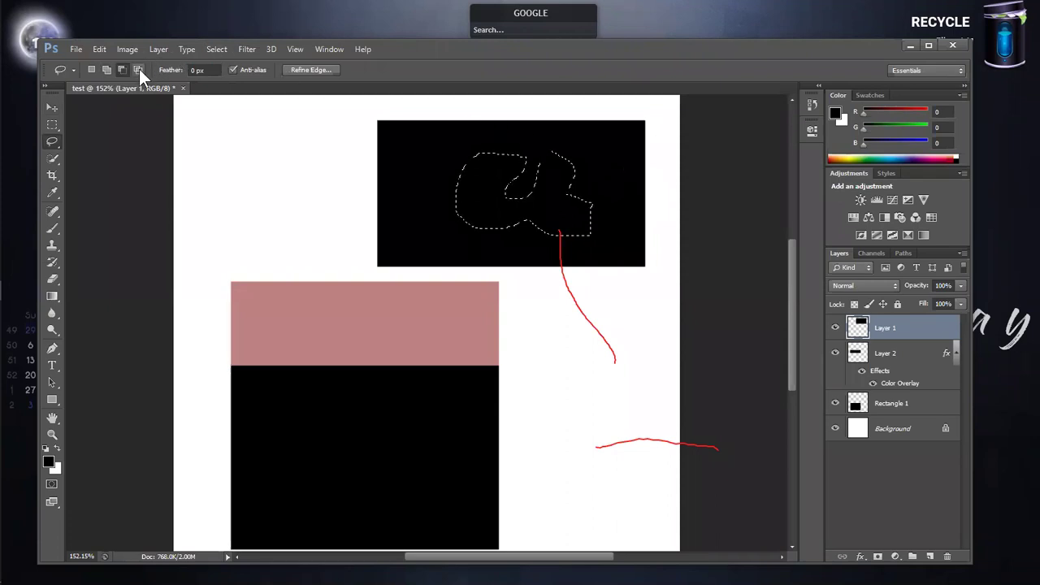
pyautogui.click(139, 69)
pyautogui.moveTo(544, 244); pyautogui.dragTo(550, 196)
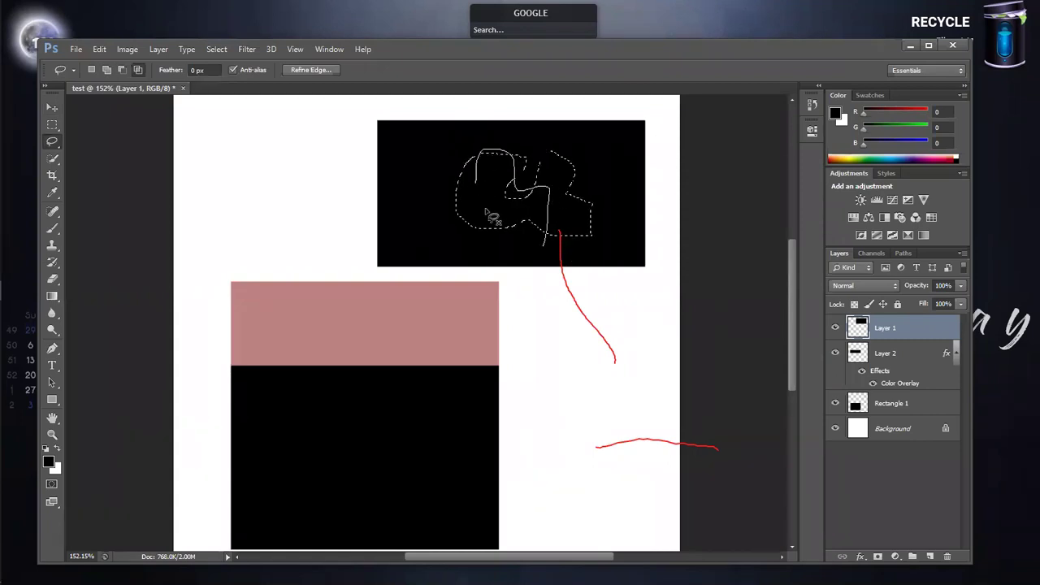
pyautogui.moveTo(493, 157); pyautogui.dragTo(552, 257)
pyautogui.moveTo(552, 255); pyautogui.dragTo(552, 255)
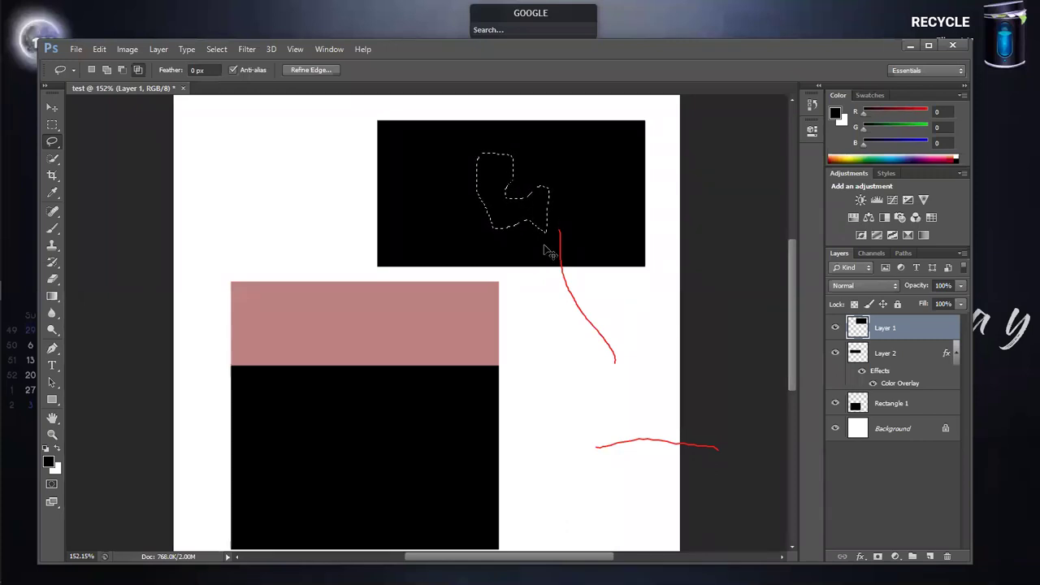
pyautogui.click(550, 248)
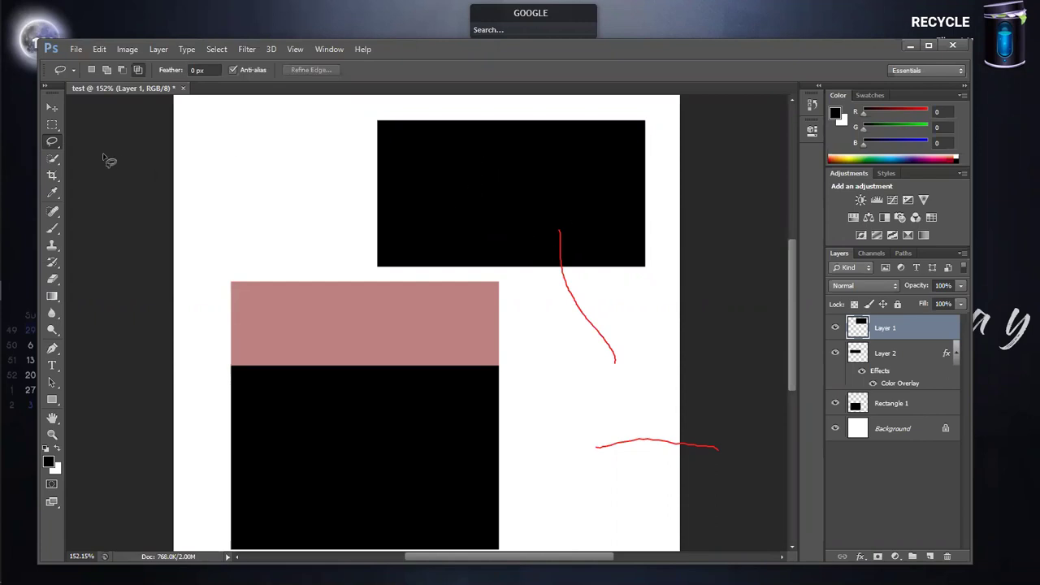
pyautogui.rightClick(54, 140)
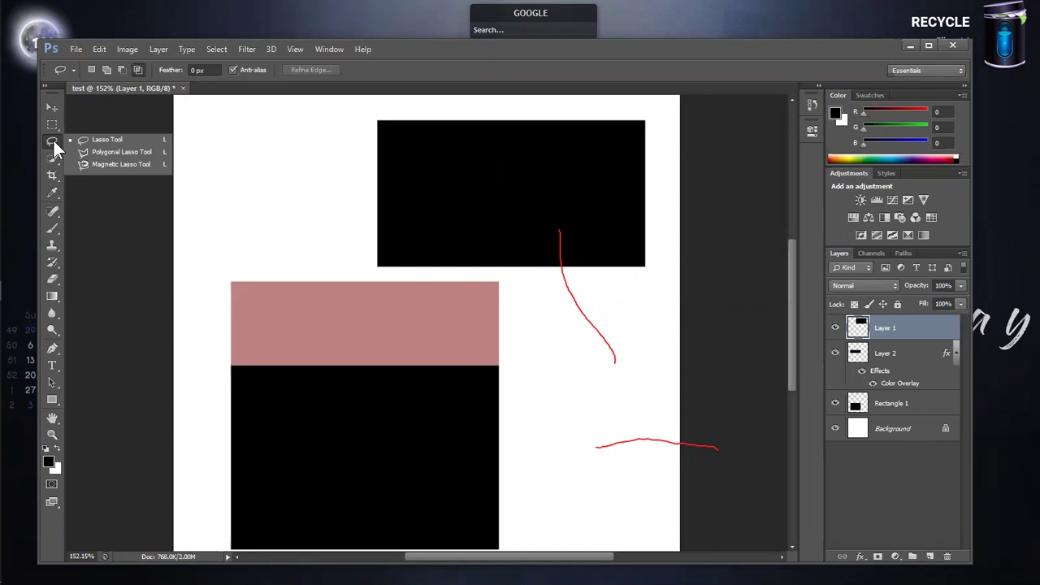
# - Draw a straight-edged Polygonal Lasso selection on the top black rectangle
pyautogui.click(102, 152)
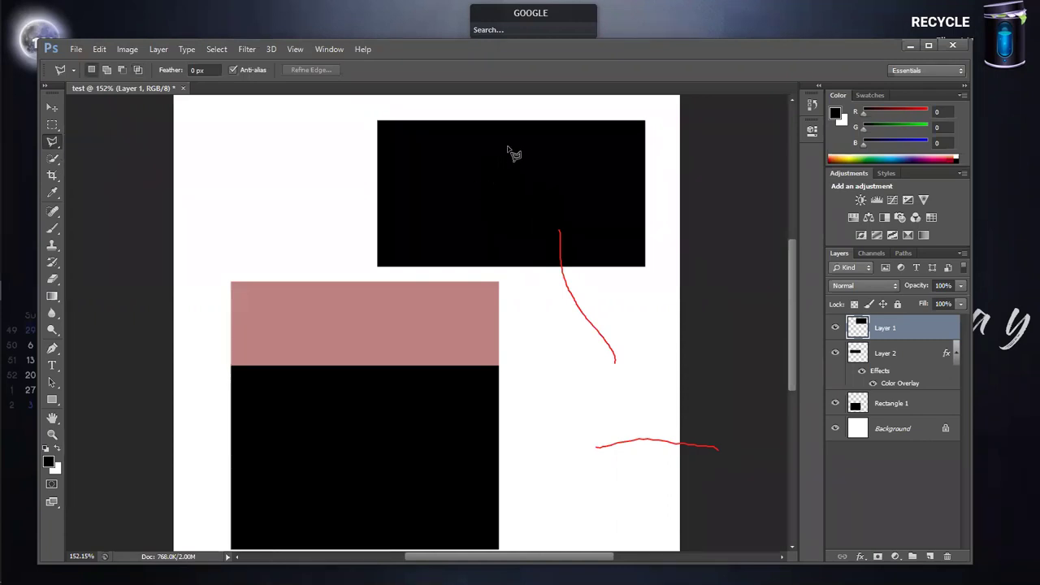
pyautogui.click(508, 147)
pyautogui.click(579, 146)
pyautogui.click(443, 145)
pyautogui.click(394, 218)
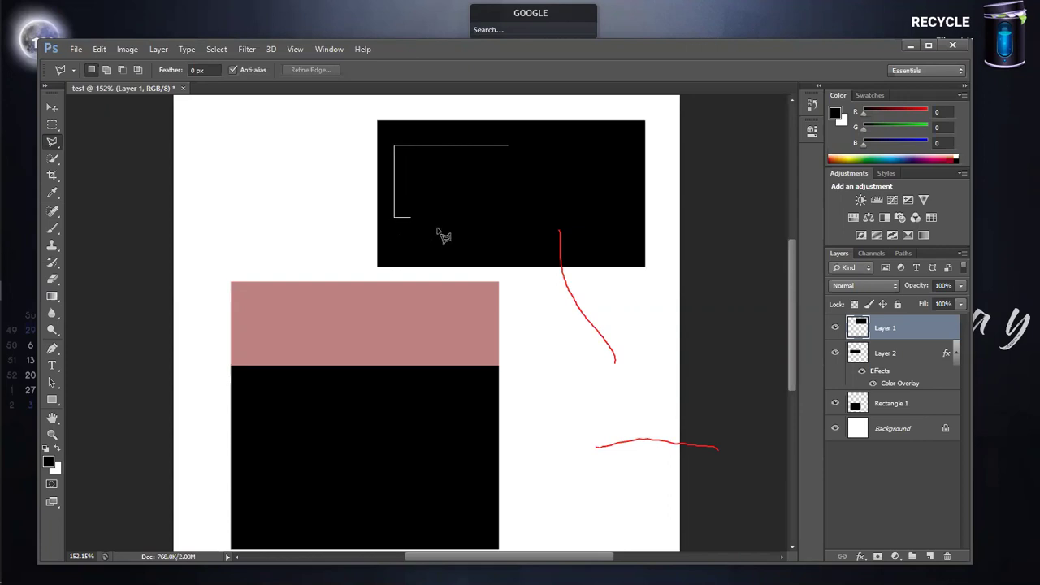
pyautogui.click(507, 217)
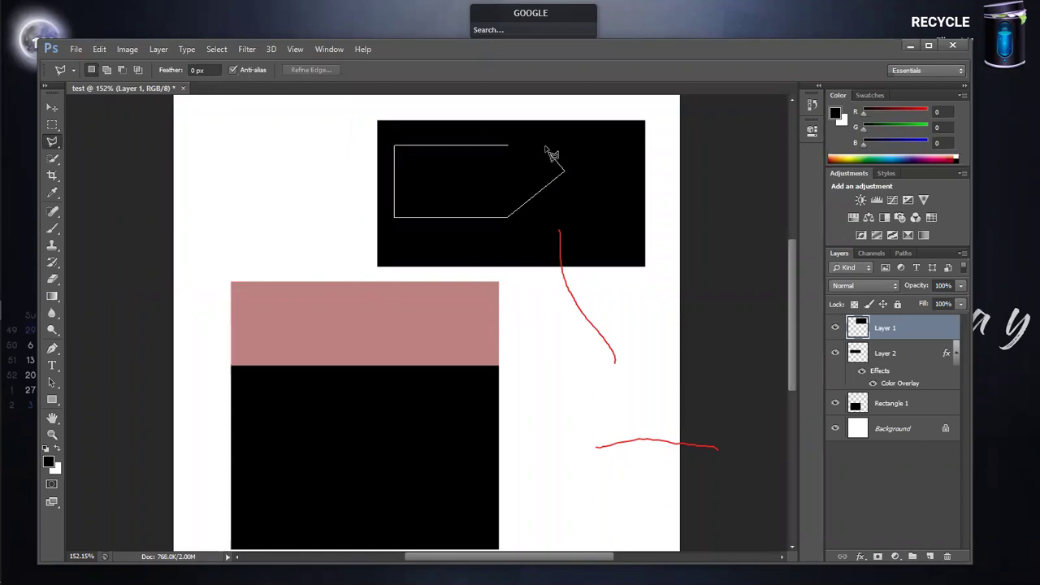
pyautogui.doubleClick(543, 149)
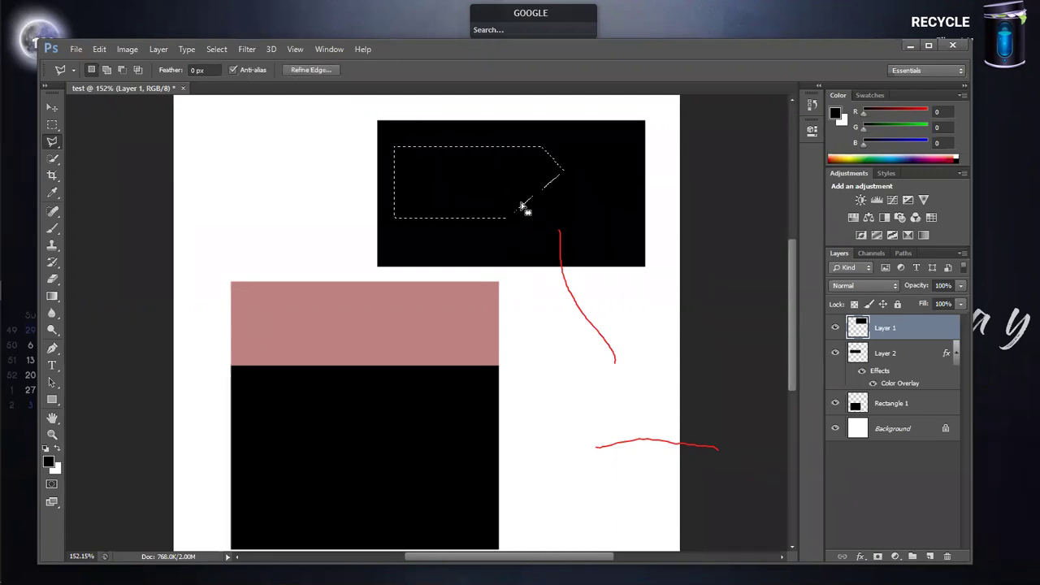
# - Add a triangular area to the polygon selection using Add to Selection mode
pyautogui.click(108, 70)
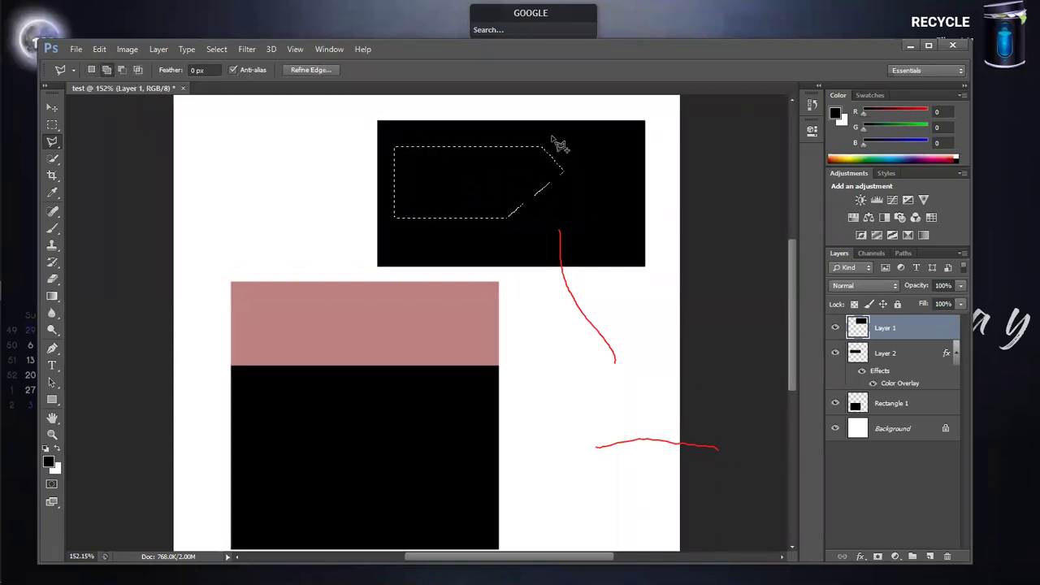
pyautogui.click(591, 182)
pyautogui.click(493, 165)
pyautogui.click(591, 262)
pyautogui.click(622, 188)
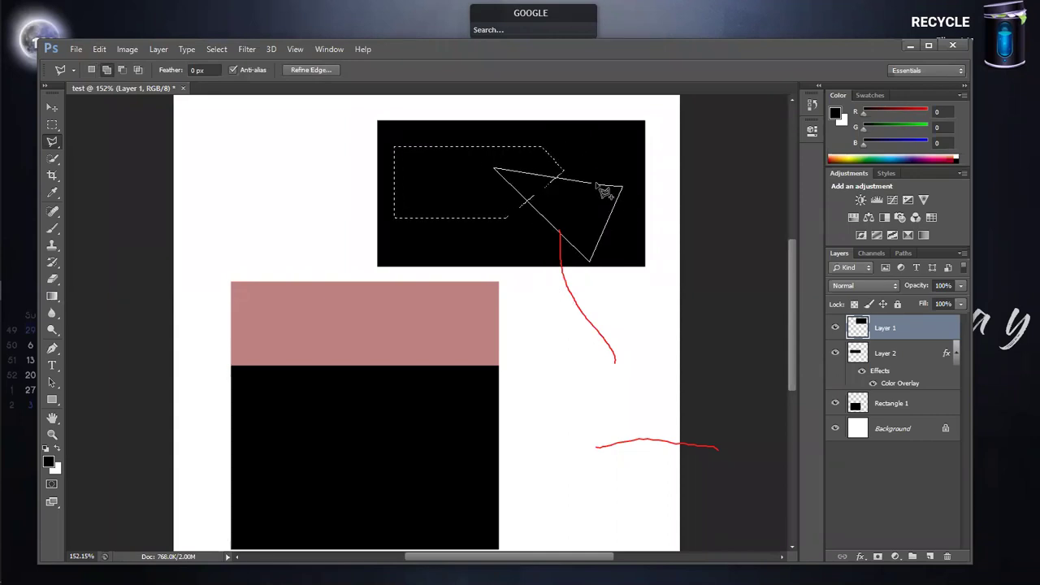
pyautogui.click(602, 191)
pyautogui.click(51, 108)
# - Drag the selected piece left and undo it, then deselect and nudge the top rectangle up-left
pyautogui.moveTo(436, 190)
pyautogui.mouseDown()
pyautogui.moveTo(303, 213)
pyautogui.moveTo(273, 186)
pyautogui.moveTo(237, 202)
pyautogui.moveTo(221, 193)
pyautogui.moveTo(257, 199)
pyautogui.mouseUp()
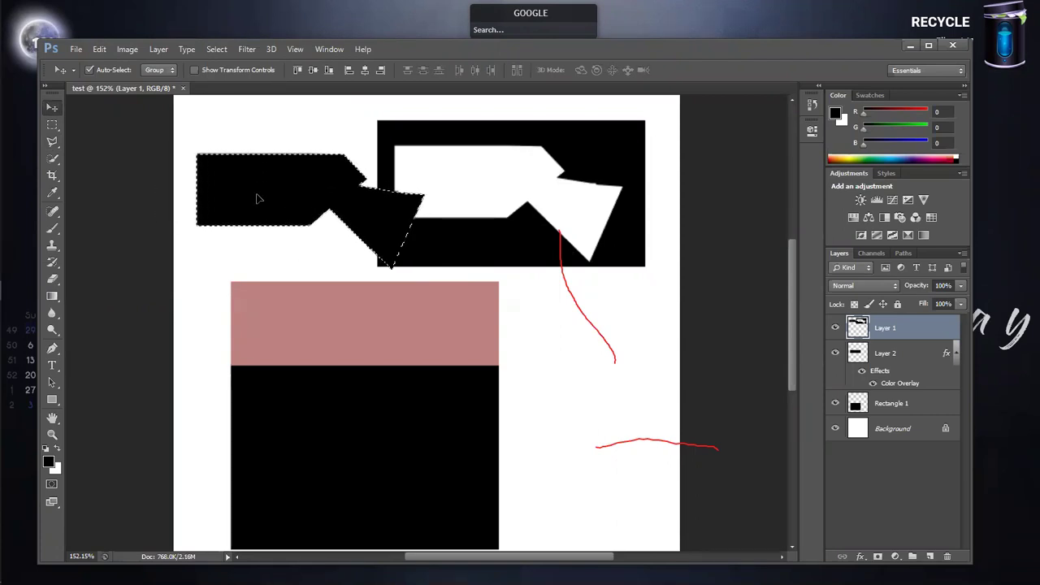
pyautogui.hotkey('ctrl', 'z')
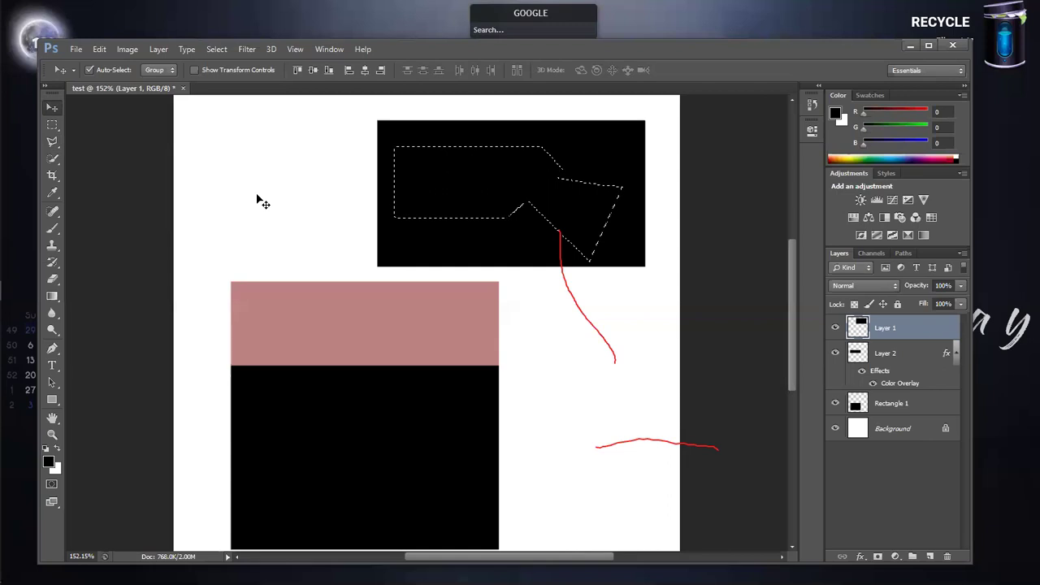
pyautogui.hotkey('ctrl', 'd')
pyautogui.moveTo(519, 200)
pyautogui.mouseDown()
pyautogui.moveTo(526, 195)
pyautogui.moveTo(497, 186)
pyautogui.mouseUp()
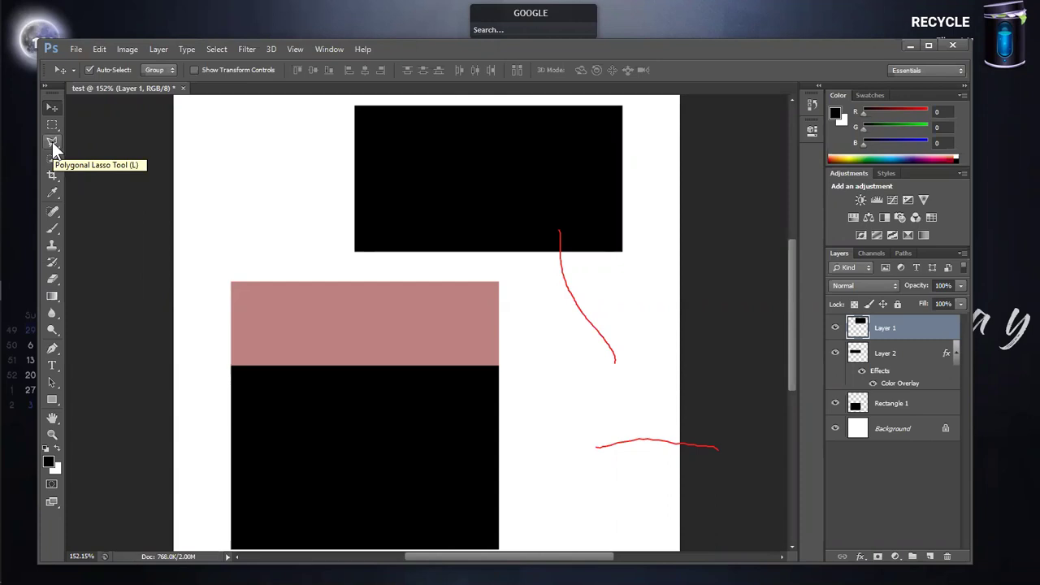
# - Choose the Magnetic Lasso, trace a small selection in the black rectangle, then discard it
pyautogui.click(53, 142)
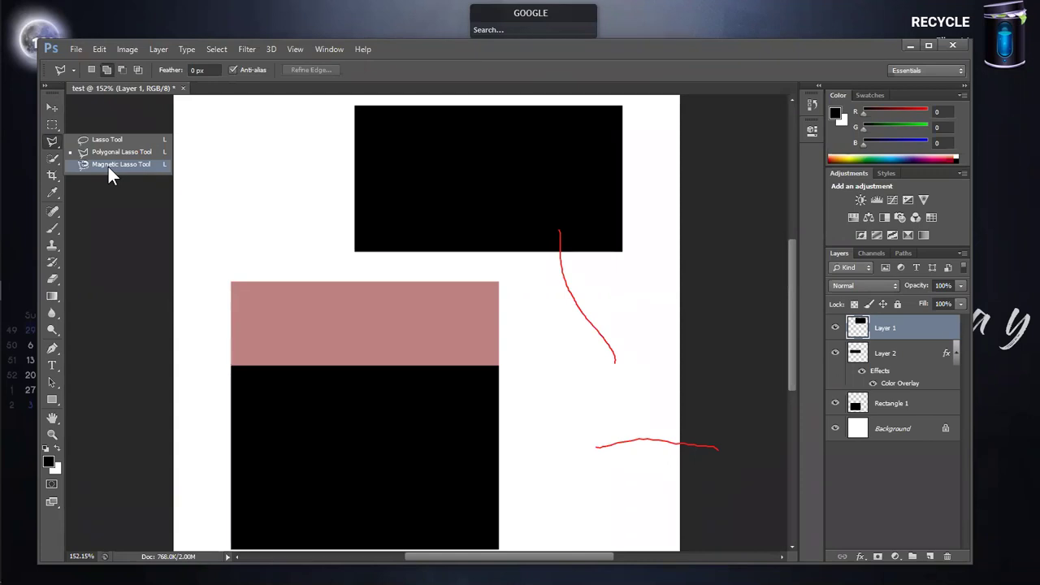
pyautogui.click(108, 166)
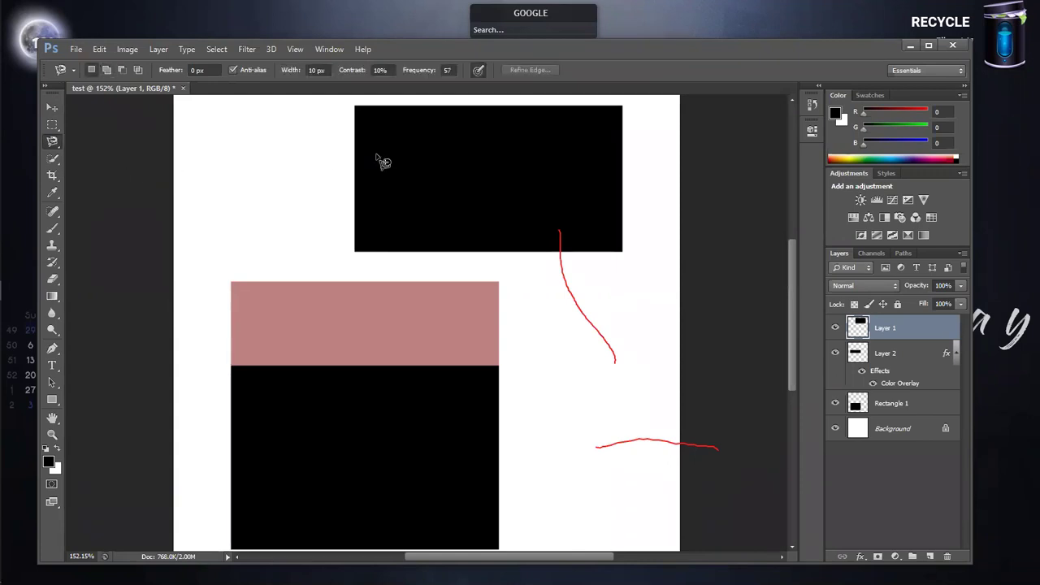
pyautogui.click(516, 132)
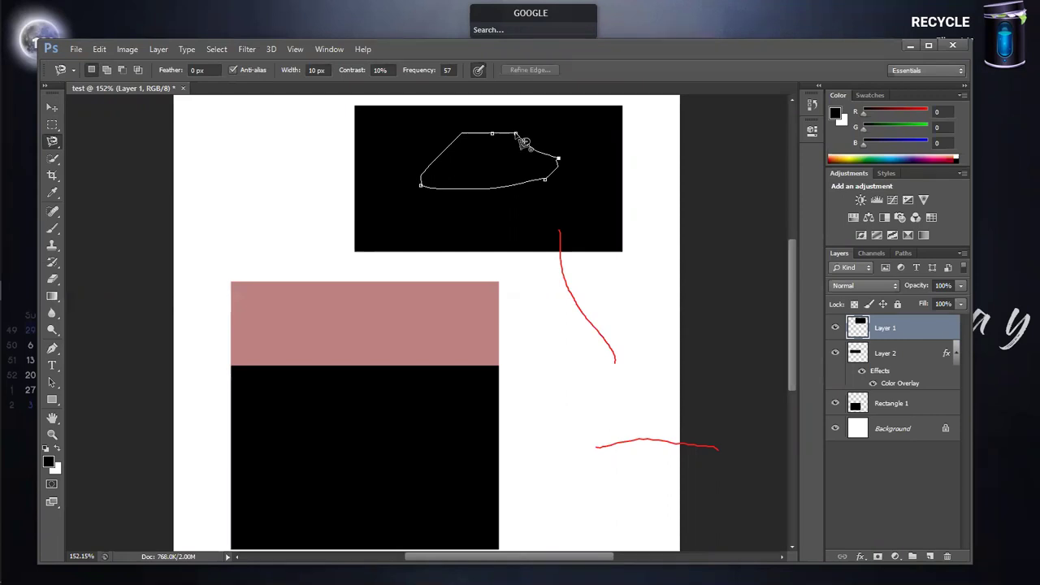
pyautogui.click(524, 142)
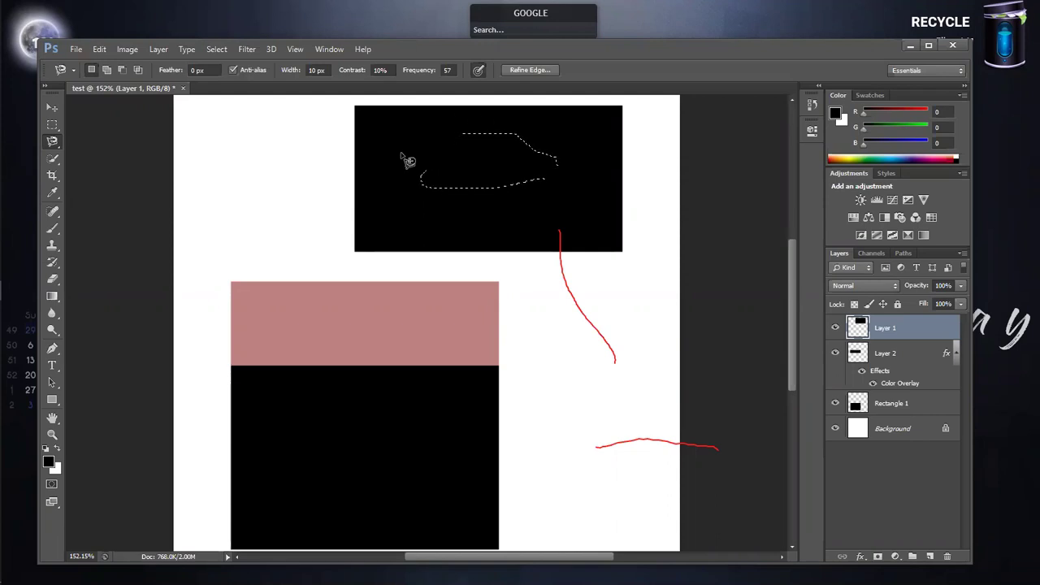
pyautogui.click(569, 193)
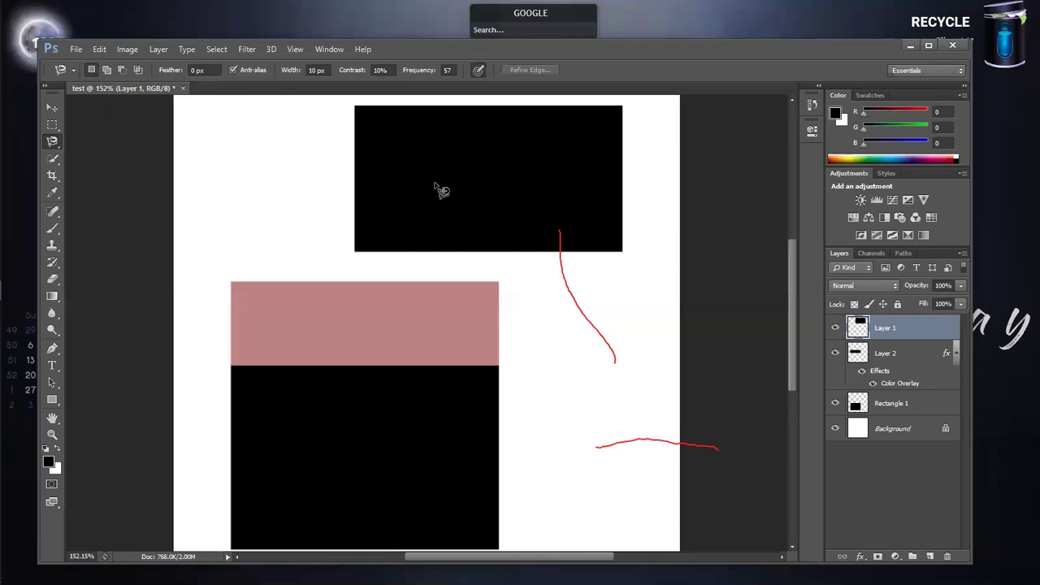
# - Choose the Quick Selection tool and select the whole top black rectangle
pyautogui.click(53, 165)
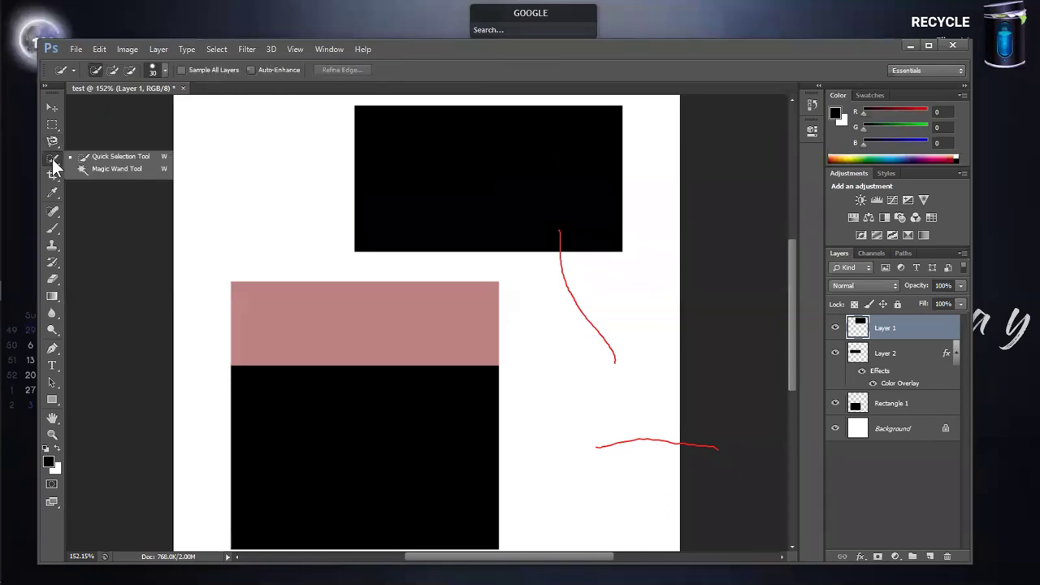
pyautogui.click(112, 160)
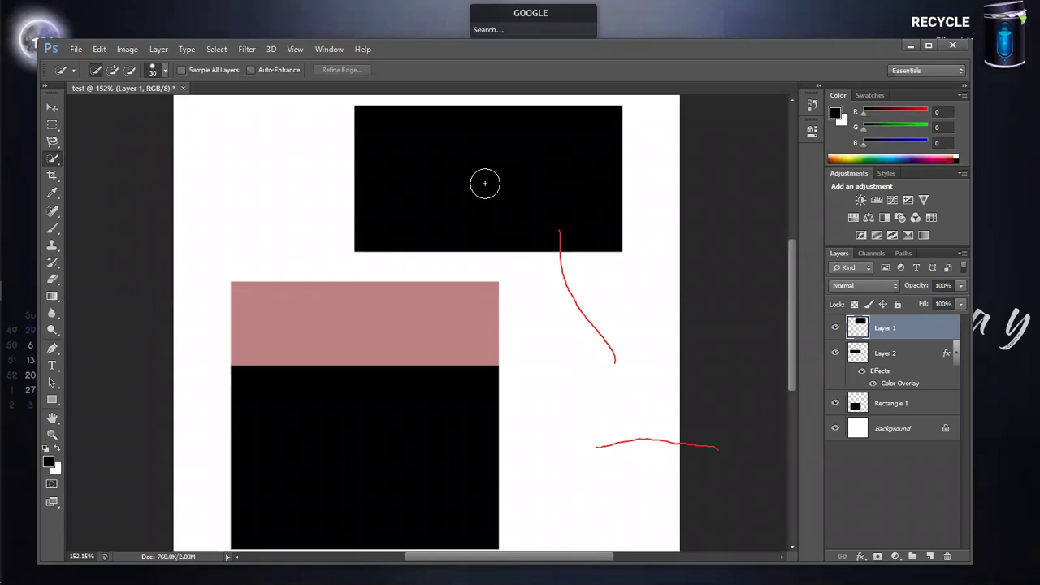
pyautogui.click(51, 124)
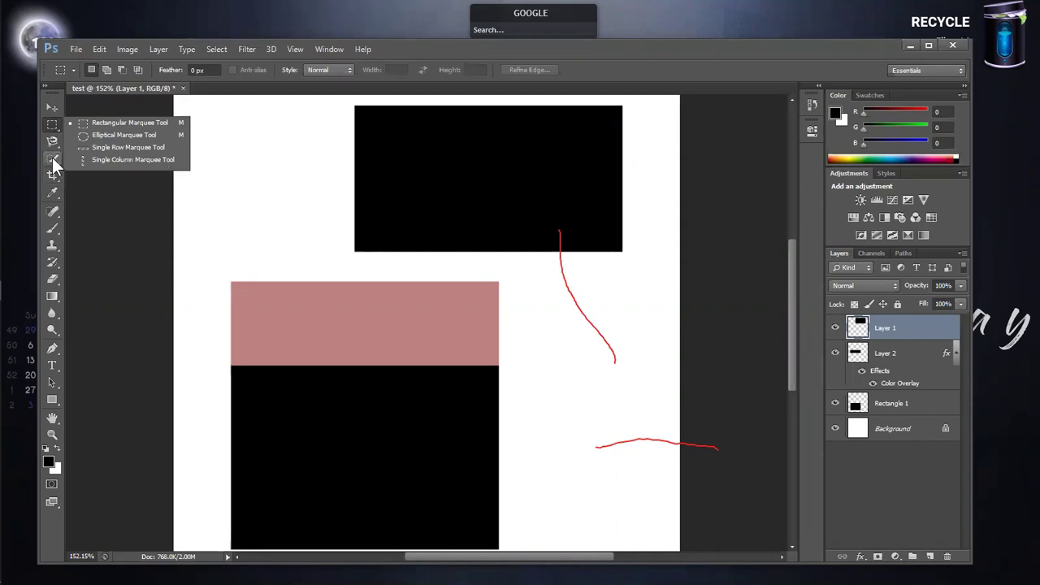
pyautogui.click(52, 158)
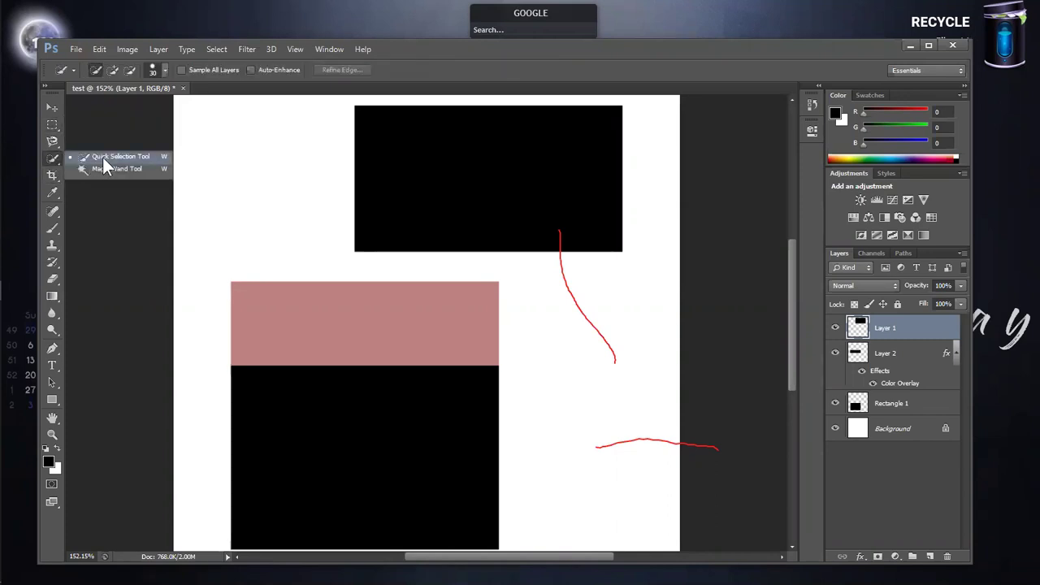
pyautogui.click(102, 157)
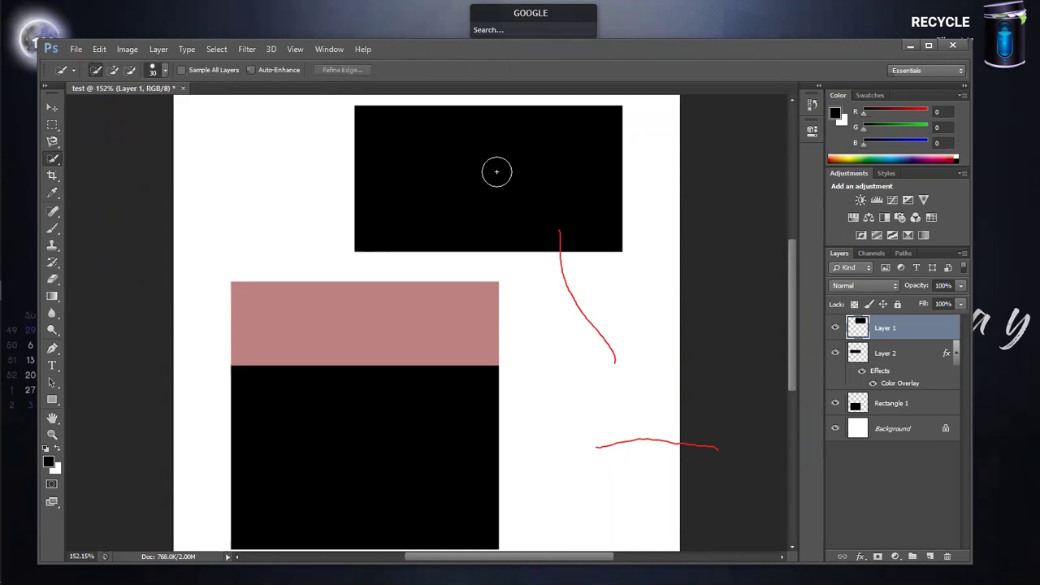
pyautogui.click(498, 169)
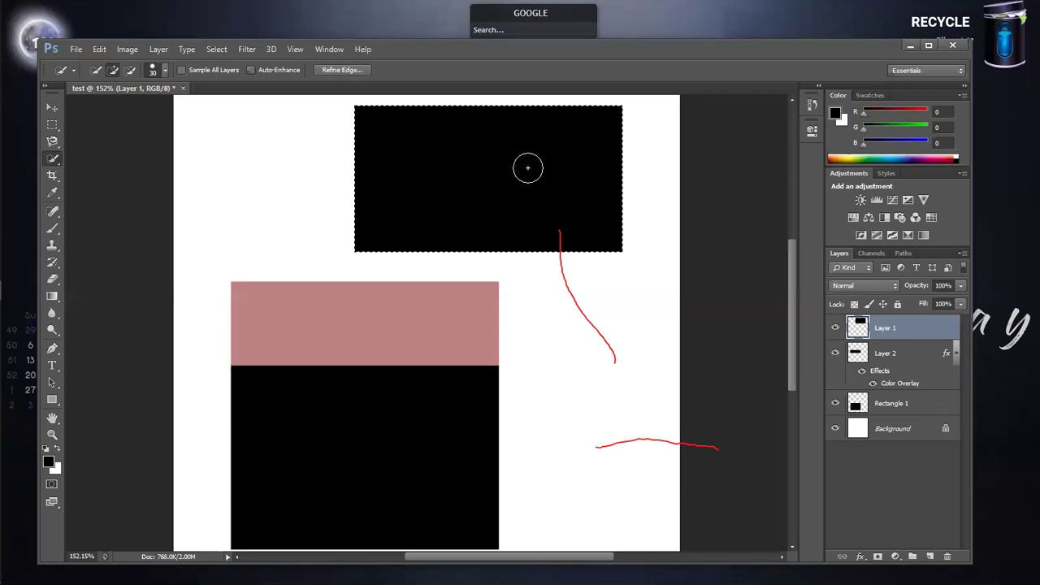
# - Toggle Layer 2's visibility, make Layer 2 active, and clear a trial selection on the pink band
pyautogui.click(836, 354)
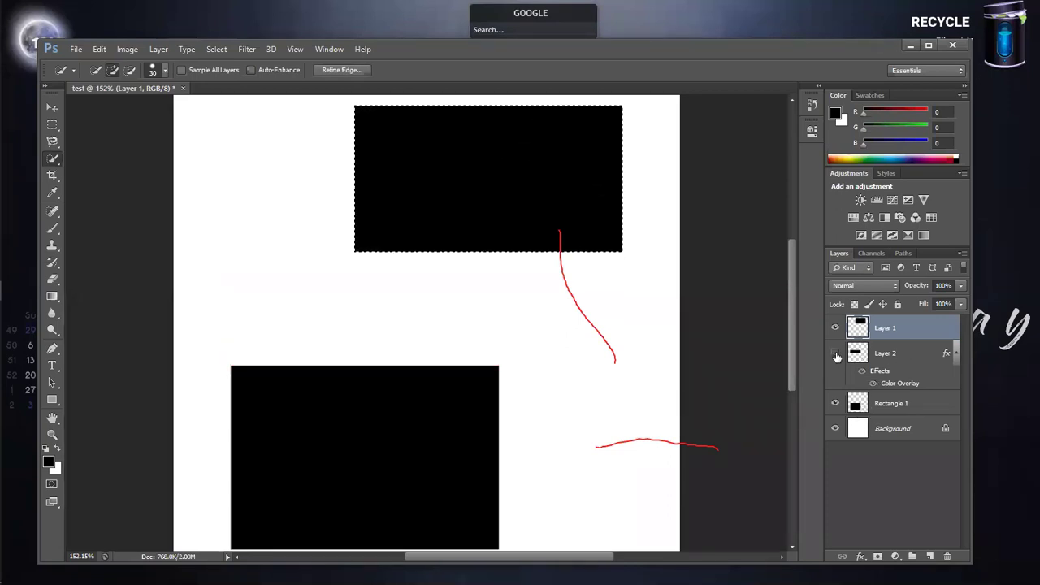
pyautogui.click(915, 358)
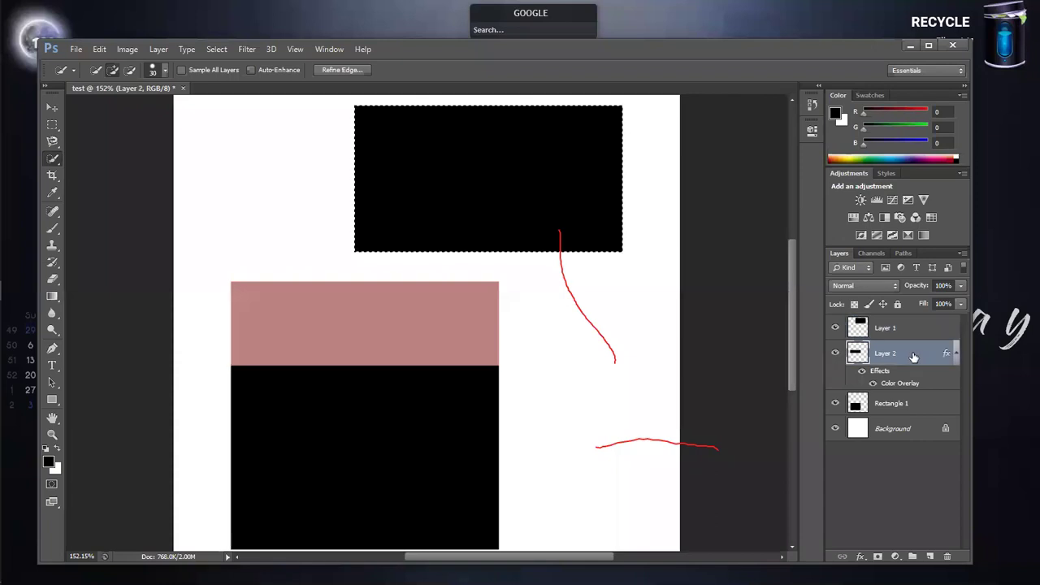
pyautogui.click(373, 320)
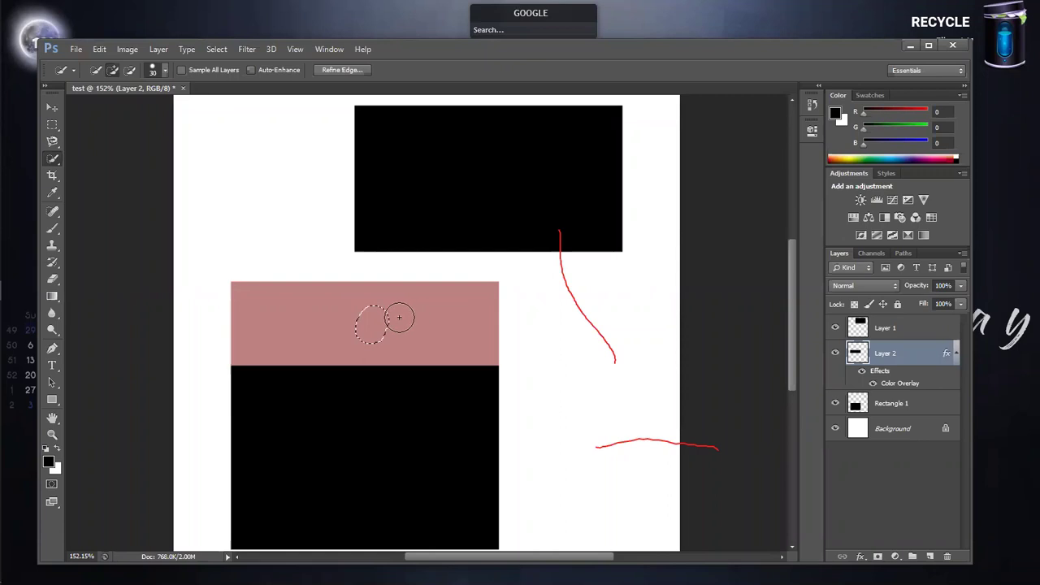
pyautogui.hotkey('ctrl', 'd')
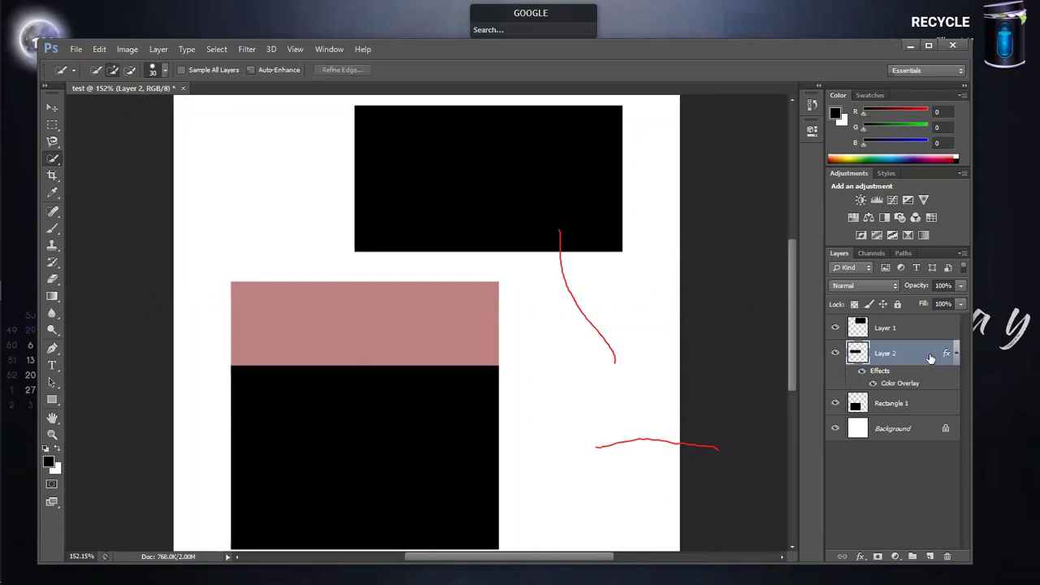
# - Copy Layer 2's layer style from its context menu
pyautogui.rightClick(931, 359)
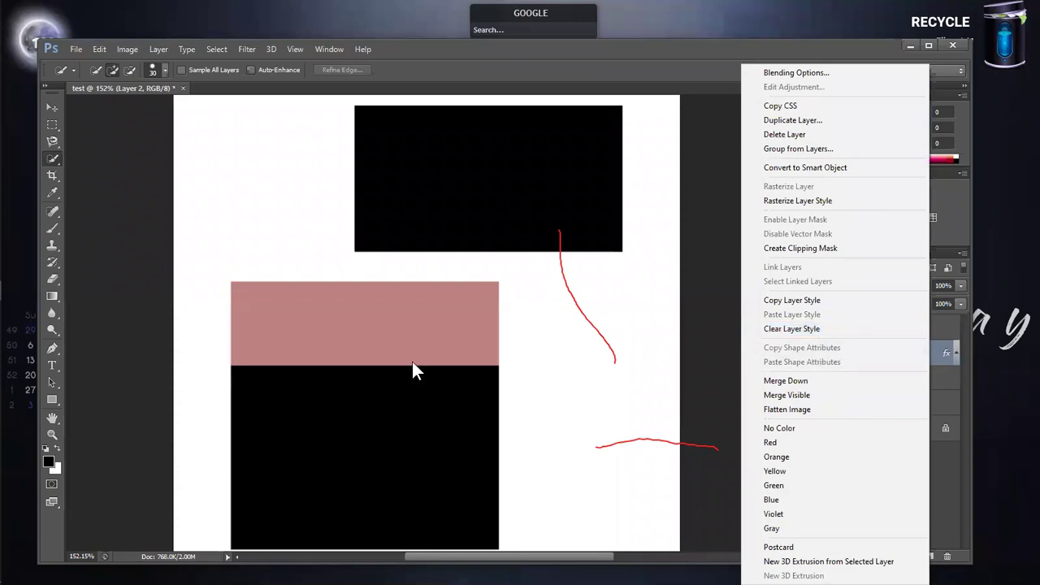
pyautogui.click(385, 322)
pyautogui.rightClick(910, 353)
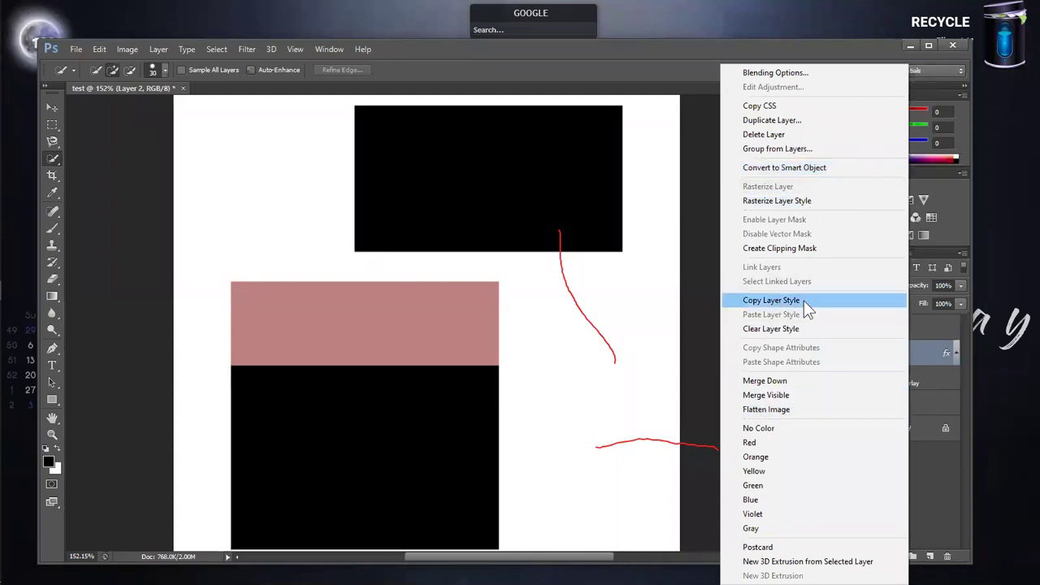
pyautogui.click(804, 301)
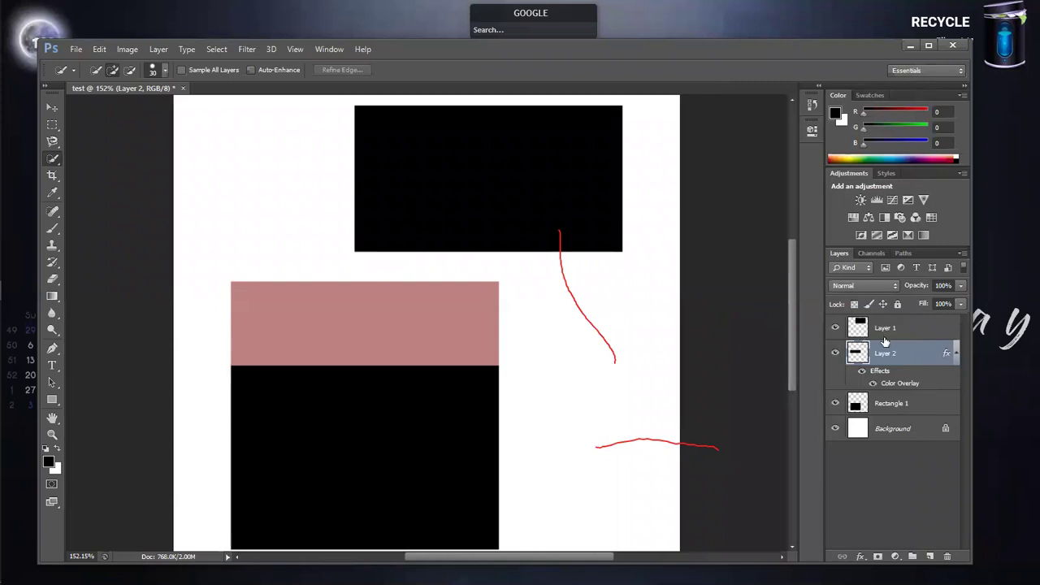
# - Clear Layer 2's pink Color Overlay and undo that, then convert Layer 2 to a Smart Object
pyautogui.rightClick(914, 359)
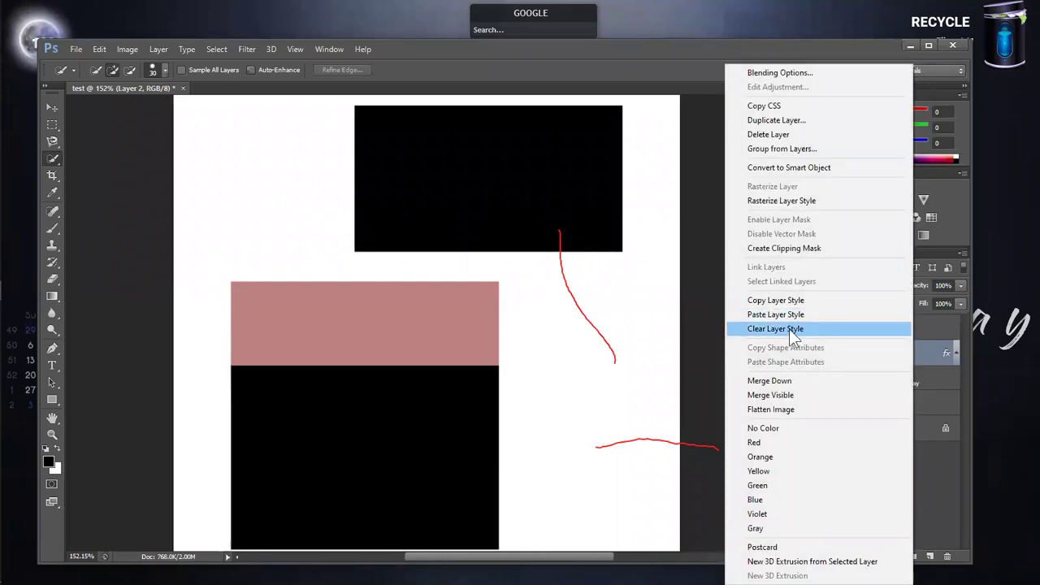
pyautogui.click(790, 330)
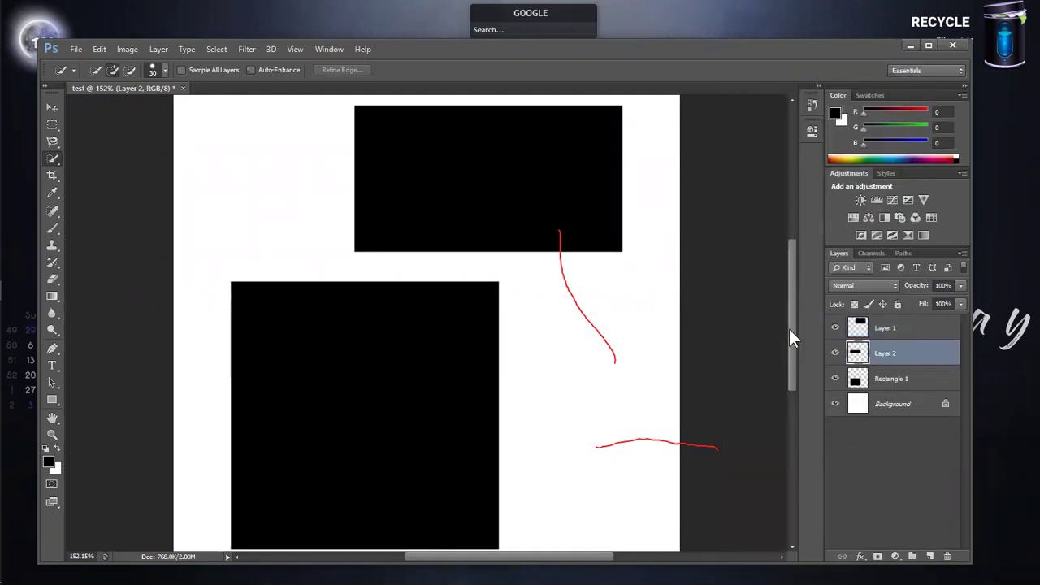
pyautogui.hotkey('ctrl', 'z')
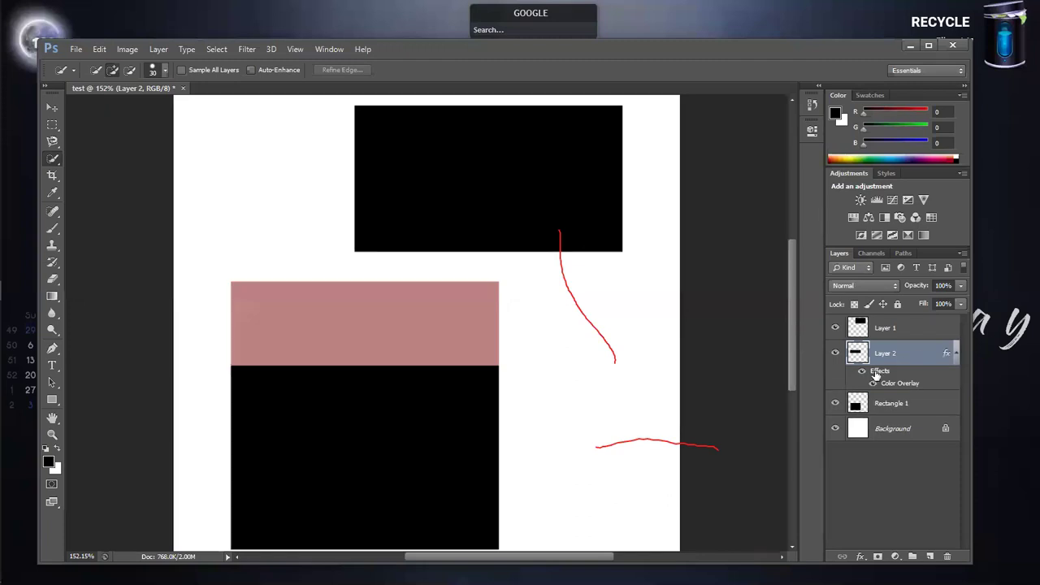
pyautogui.rightClick(919, 354)
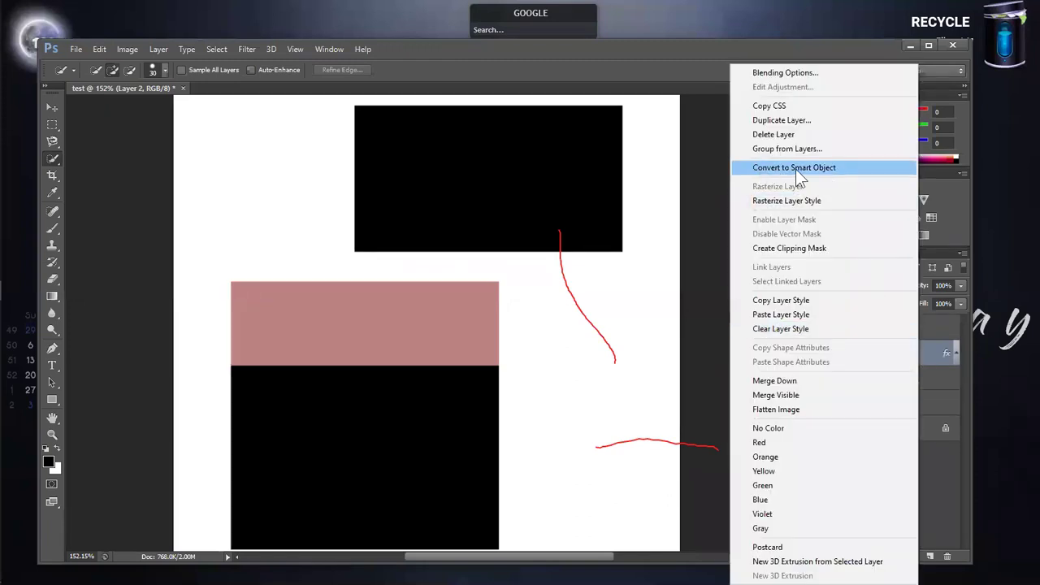
pyautogui.click(796, 169)
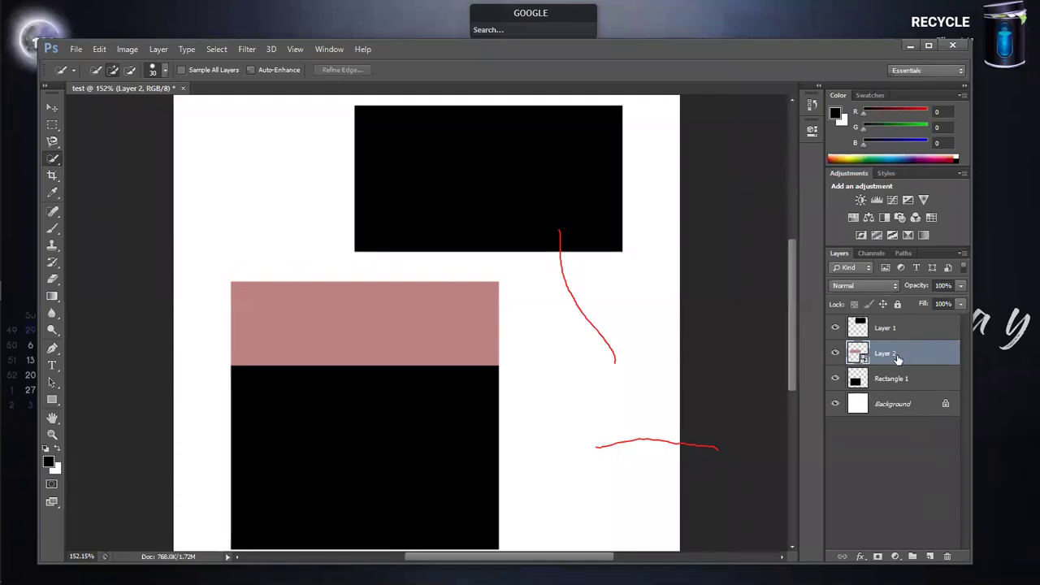
# - Select the pink band, switch to the Magic Wand in add mode, then clear the selection
pyautogui.click(381, 325)
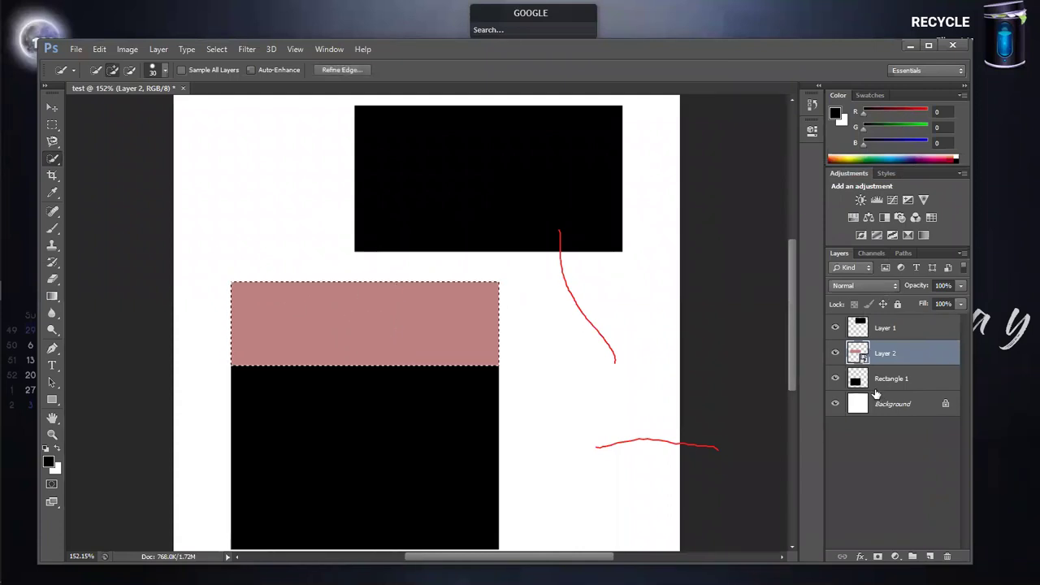
pyautogui.click(109, 70)
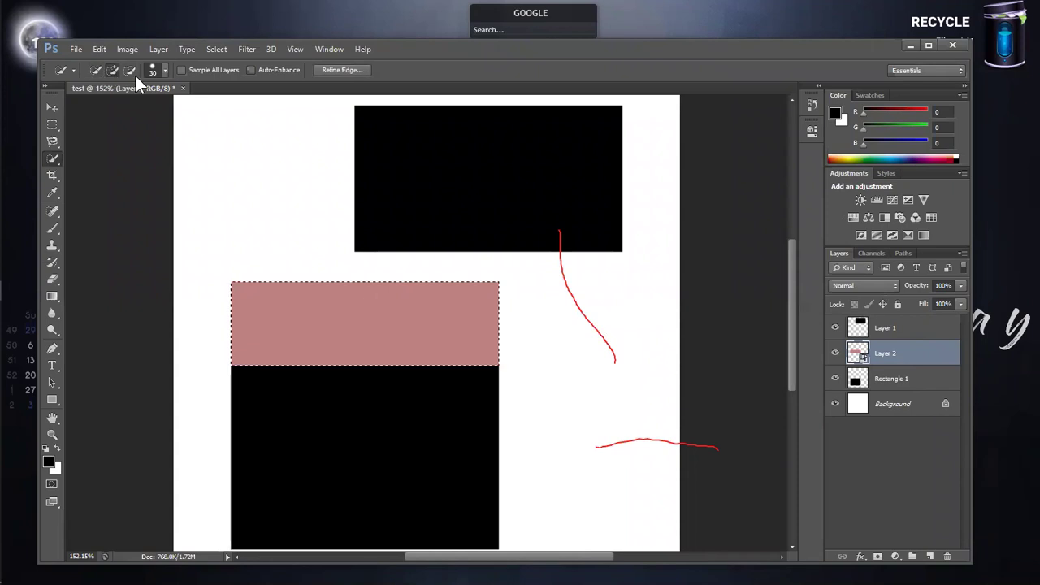
pyautogui.rightClick(52, 161)
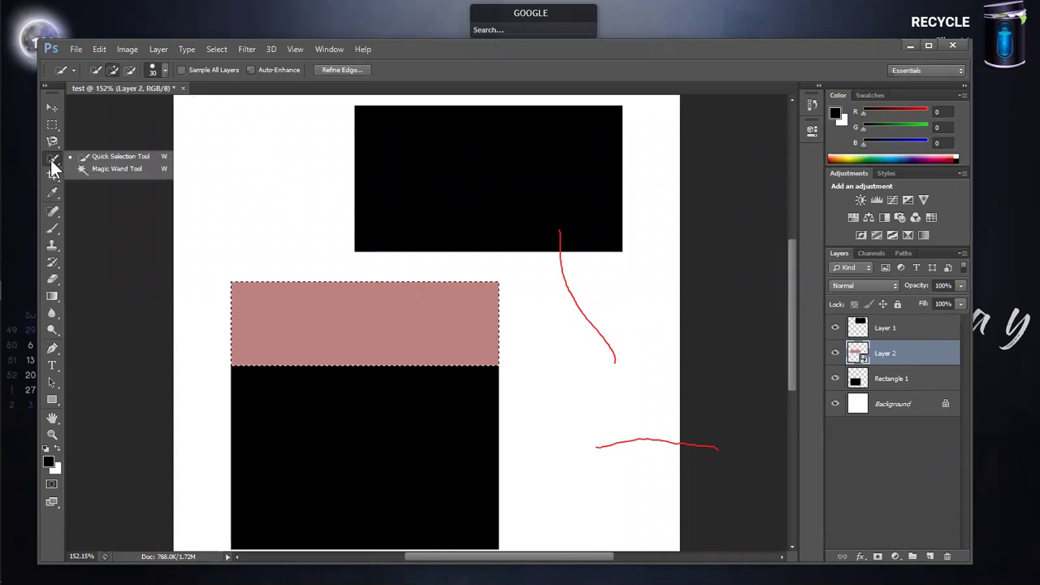
pyautogui.click(105, 170)
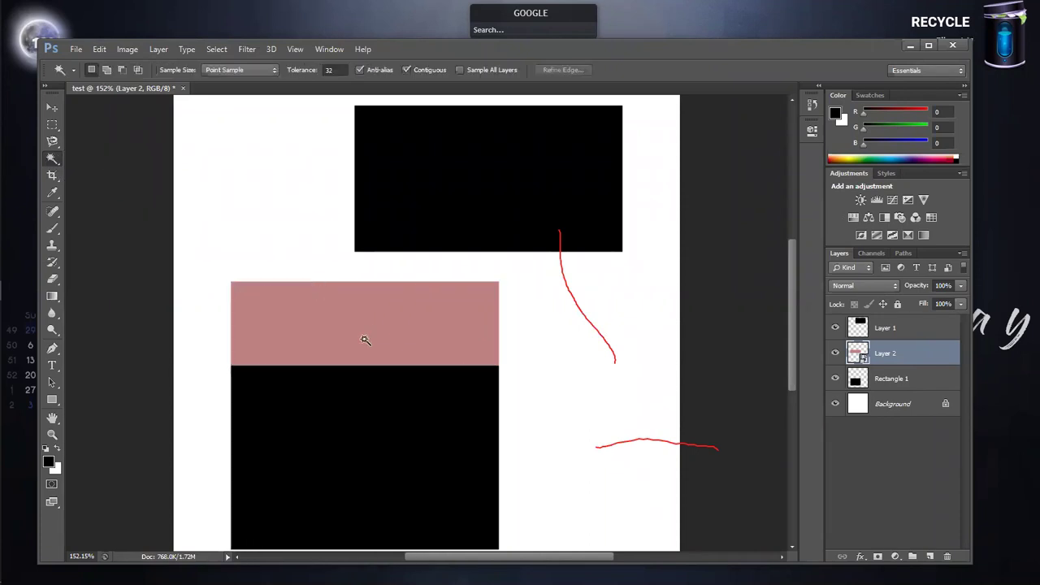
pyautogui.hotkey('ctrl', 'd')
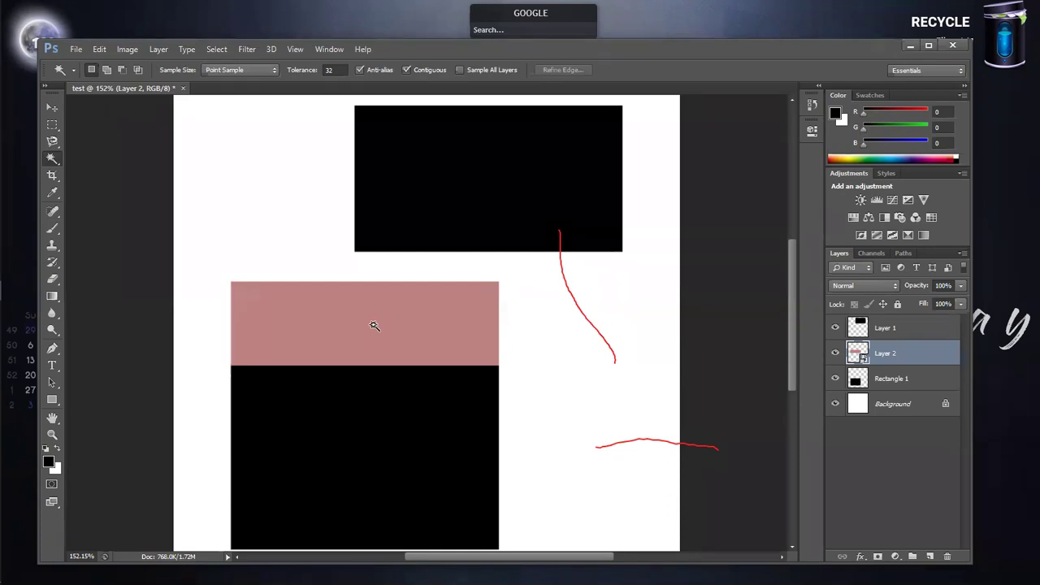
# - Move the pink Layer 2 piece, delete it, and shift the top black rectangle down-left
pyautogui.click(50, 107)
pyautogui.moveTo(386, 345)
pyautogui.mouseDown()
pyautogui.moveTo(528, 314)
pyautogui.moveTo(506, 326)
pyautogui.mouseUp()
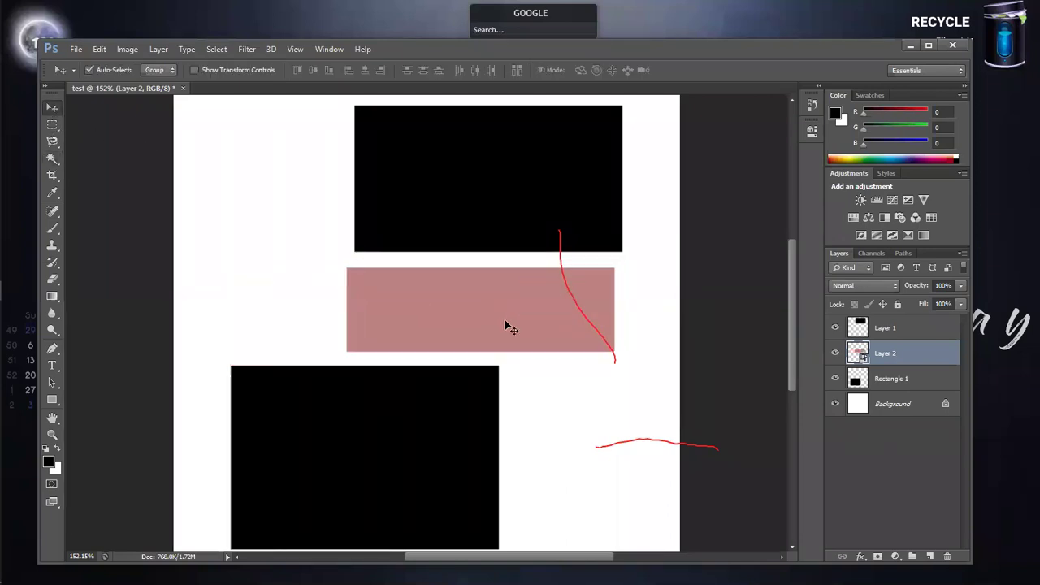
pyautogui.press('Delete')
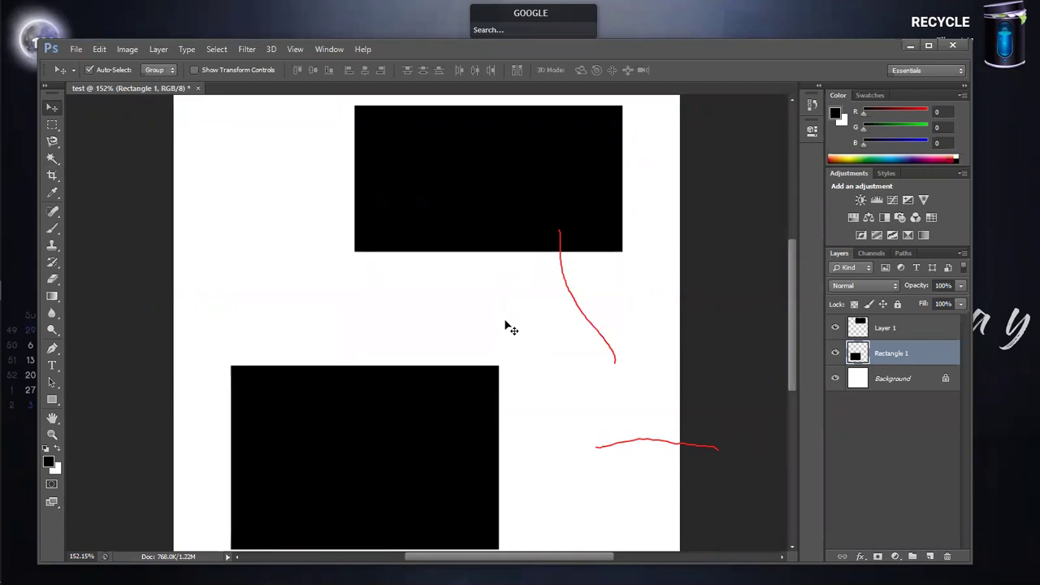
pyautogui.moveTo(491, 203); pyautogui.dragTo(416, 262)
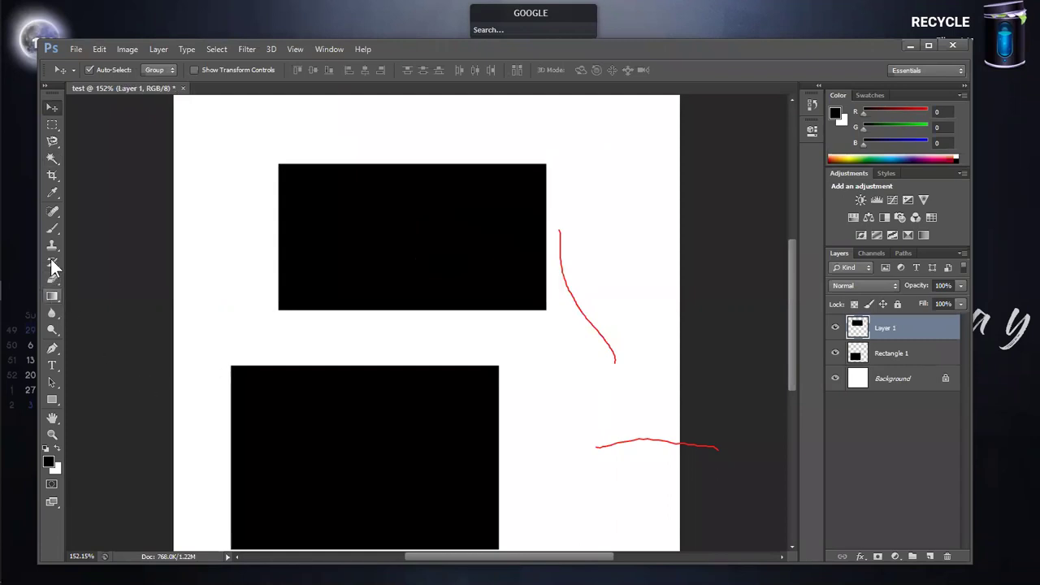
# - Paint loose white brush strokes, dots and a curved hook across the top black rectangle
pyautogui.click(52, 230)
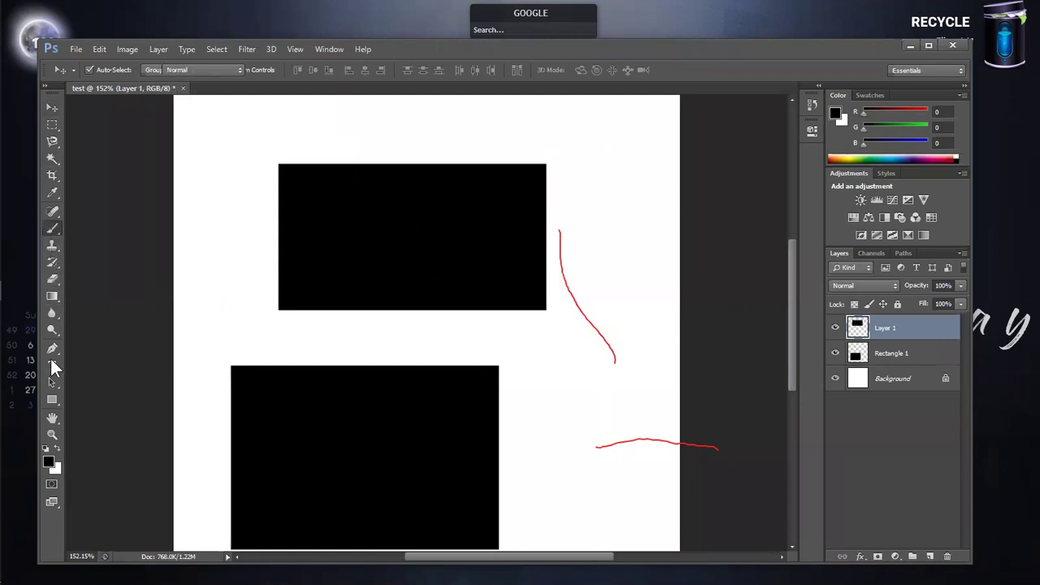
pyautogui.click(57, 450)
pyautogui.moveTo(333, 214); pyautogui.dragTo(359, 242)
pyautogui.moveTo(374, 213)
pyautogui.mouseDown()
pyautogui.moveTo(477, 221)
pyautogui.moveTo(481, 210)
pyautogui.mouseUp()
pyautogui.click(406, 190)
pyautogui.moveTo(341, 186); pyautogui.dragTo(324, 188)
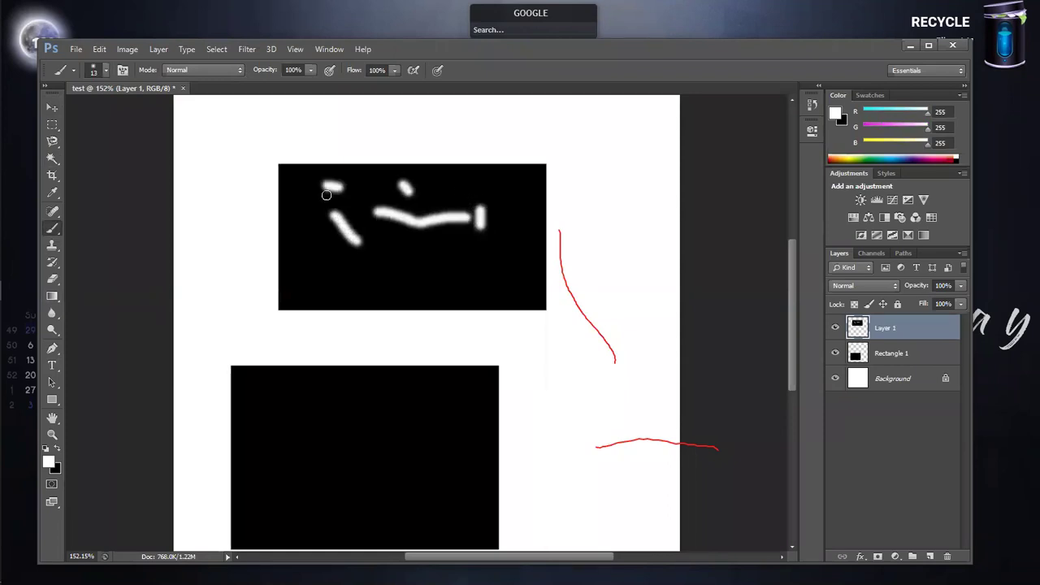
pyautogui.moveTo(432, 267); pyautogui.dragTo(457, 269)
pyautogui.moveTo(375, 269)
pyautogui.mouseDown()
pyautogui.moveTo(386, 241)
pyautogui.moveTo(407, 236)
pyautogui.moveTo(390, 258)
pyautogui.mouseUp()
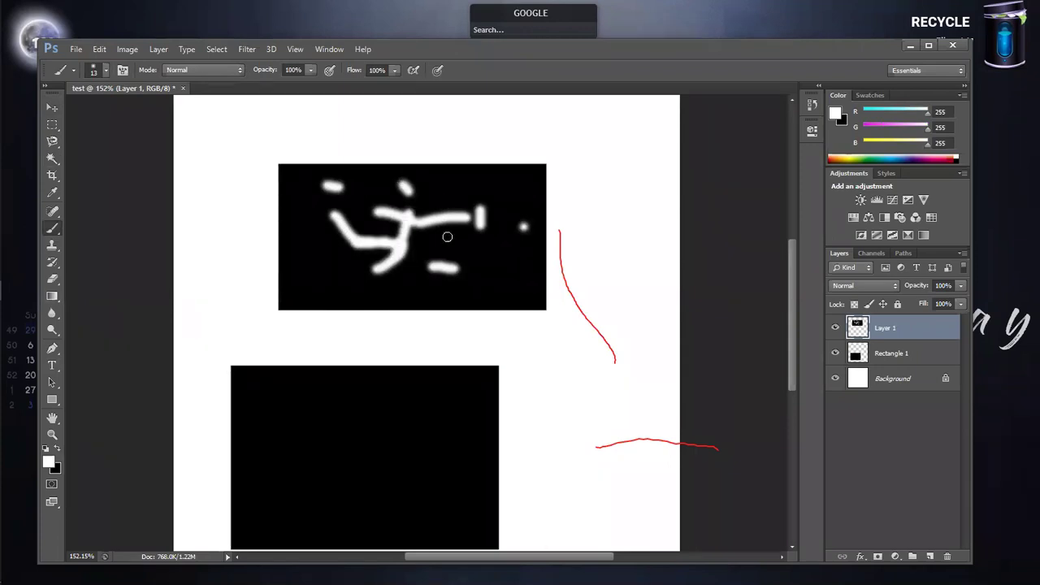
# - Test Magic Wand selections on the white blobs, ending with the main connected stroke selected
pyautogui.click(52, 158)
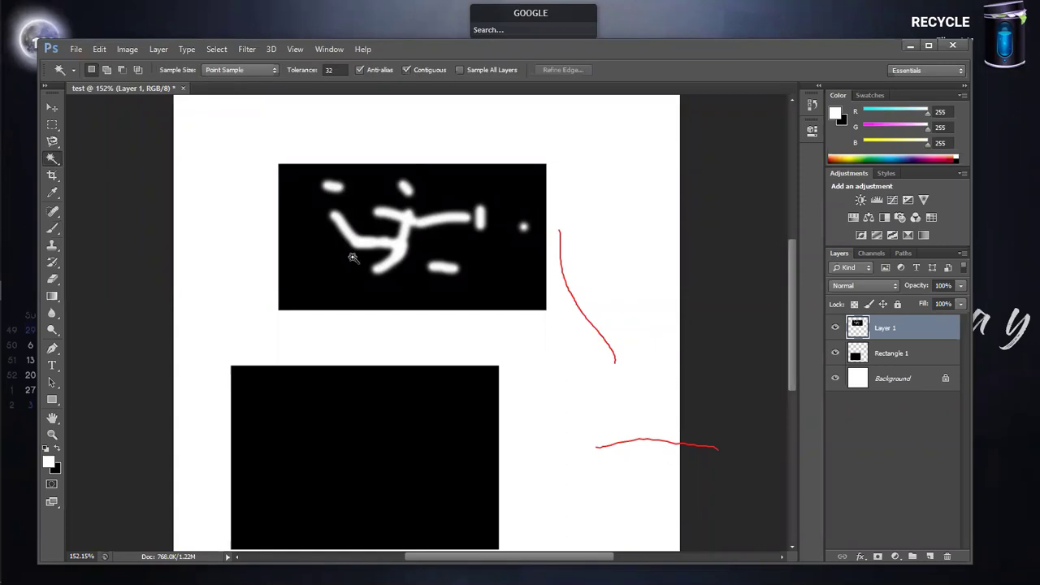
pyautogui.click(401, 250)
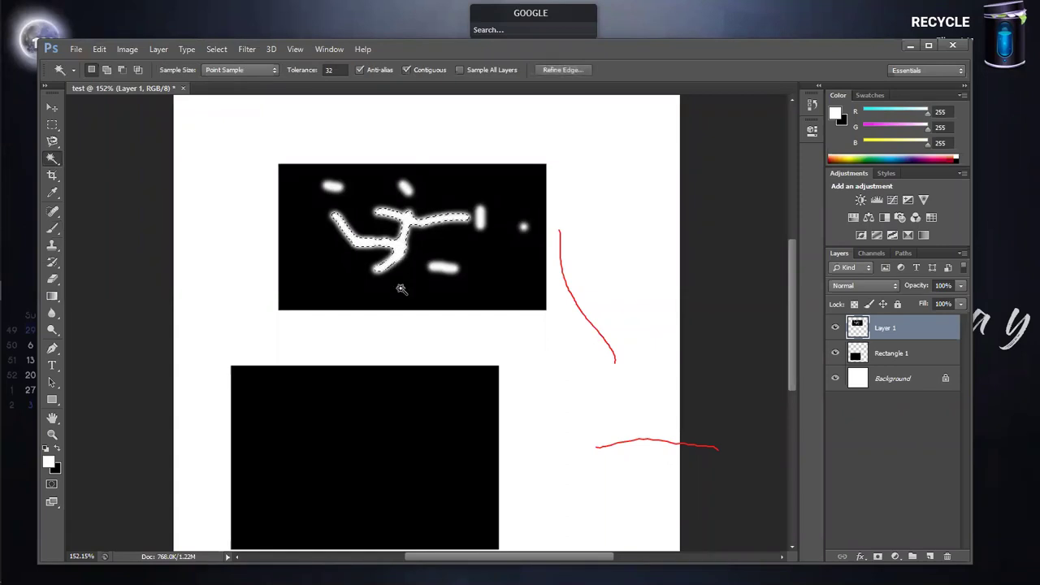
pyautogui.click(445, 268)
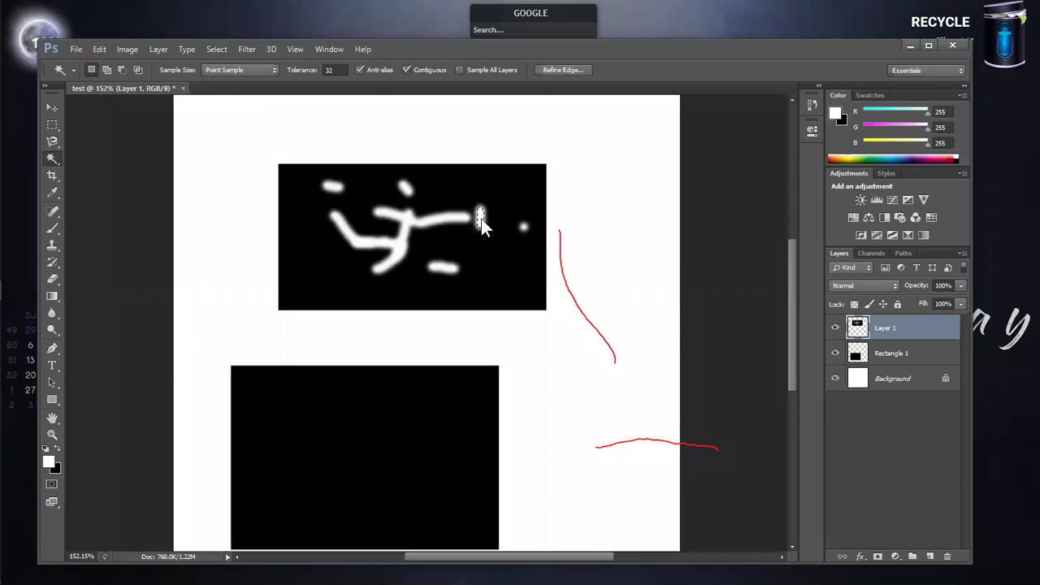
pyautogui.click(411, 220)
pyautogui.keyDown('shift'); pyautogui.click(333, 186); pyautogui.keyUp('shift')
pyautogui.click(334, 188)
pyautogui.click(409, 220)
# - Zoom in on the strokes and test a Magic Wand tolerance of about 119
pyautogui.hotkey('ctrl', '+')
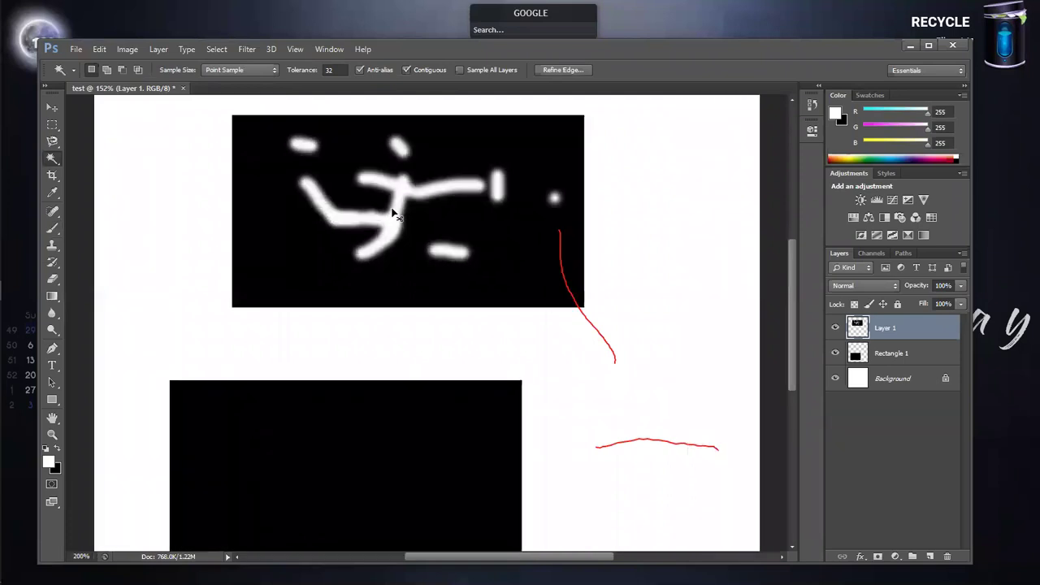
pyautogui.hotkey('ctrl', '+')
pyautogui.hotkey('ctrl', '+')
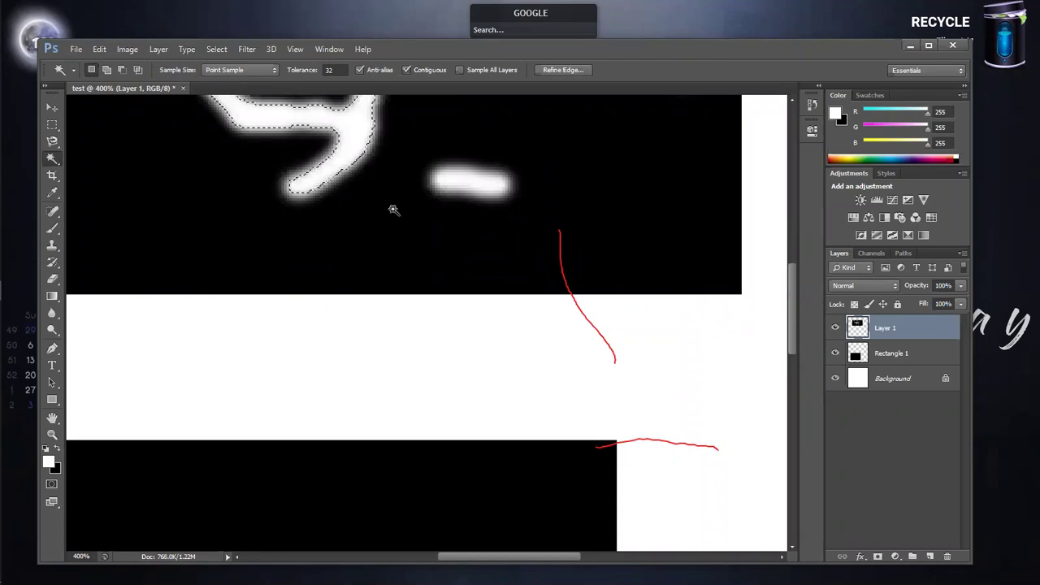
pyautogui.moveTo(792, 304)
pyautogui.mouseDown()
pyautogui.moveTo(788, 253)
pyautogui.moveTo(788, 262)
pyautogui.mouseUp()
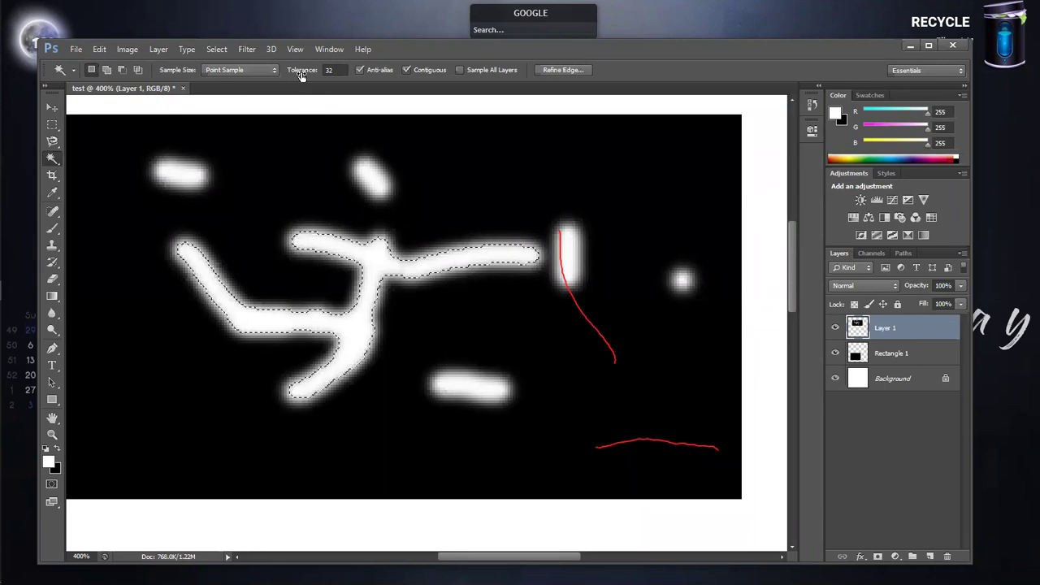
pyautogui.click(331, 72)
pyautogui.moveTo(345, 77); pyautogui.dragTo(358, 80)
pyautogui.write('119')
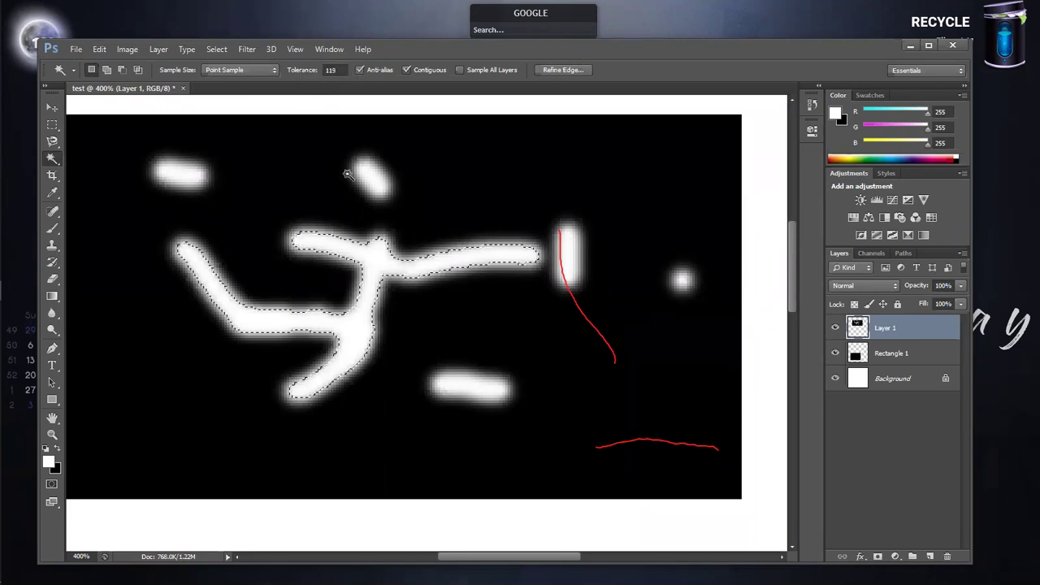
pyautogui.hotkey('ctrl', 'd')
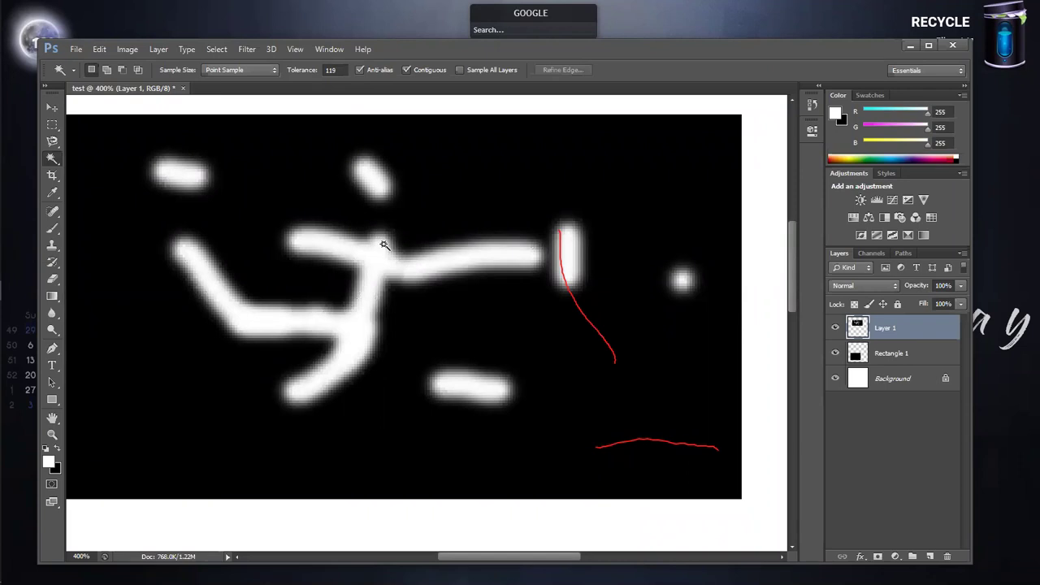
pyautogui.click(377, 257)
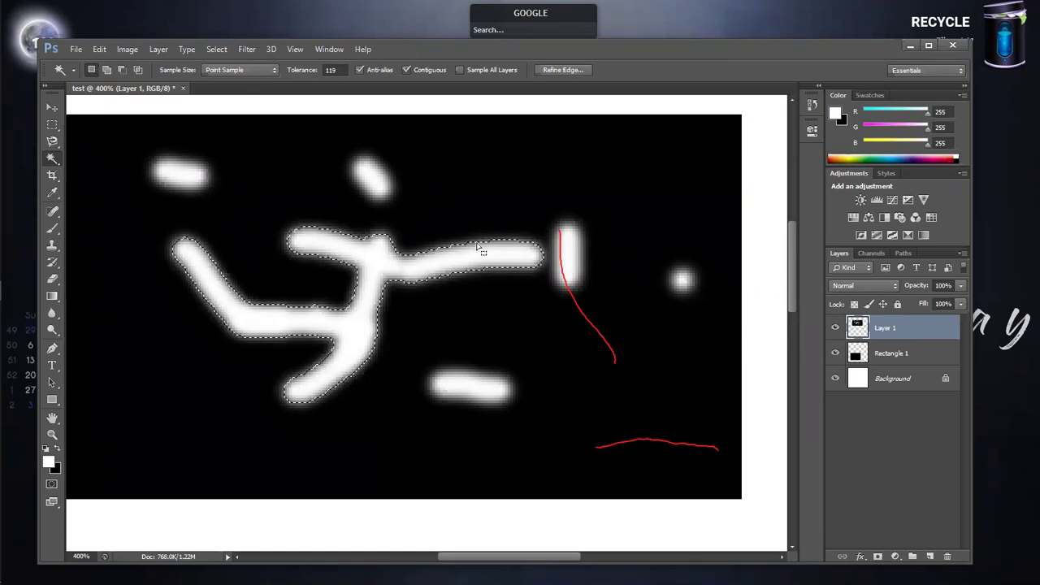
# - Test a tolerance of 255, which selects the whole black rectangle
pyautogui.doubleClick(331, 72)
pyautogui.write('255')
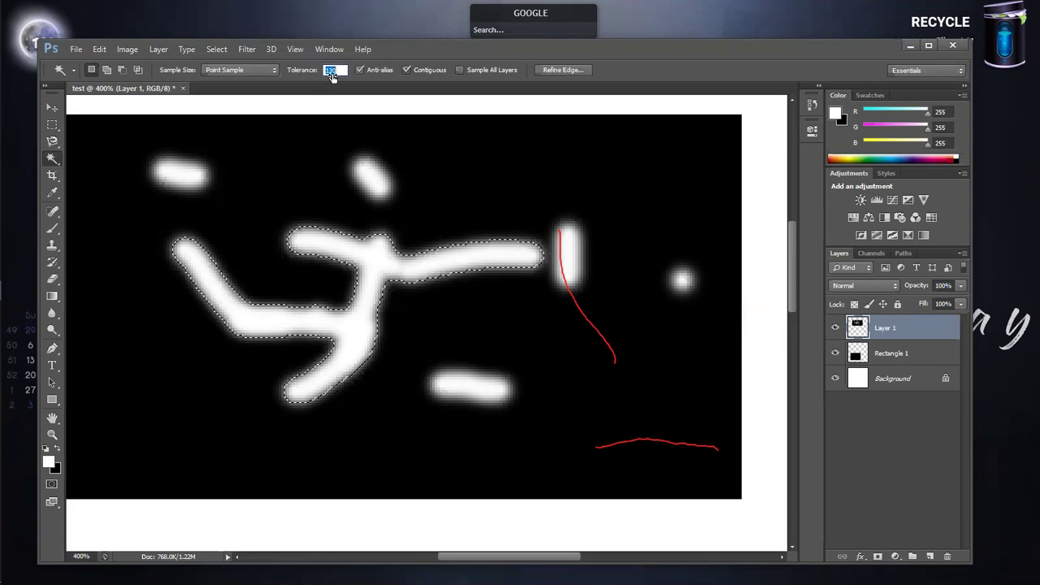
pyautogui.hotkey('ctrl', 'd')
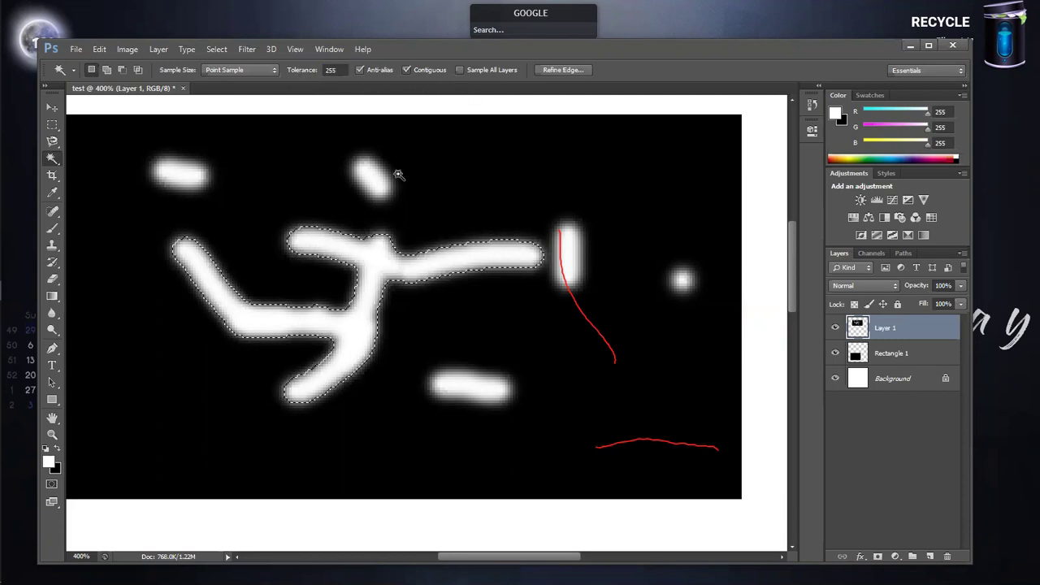
pyautogui.click(375, 259)
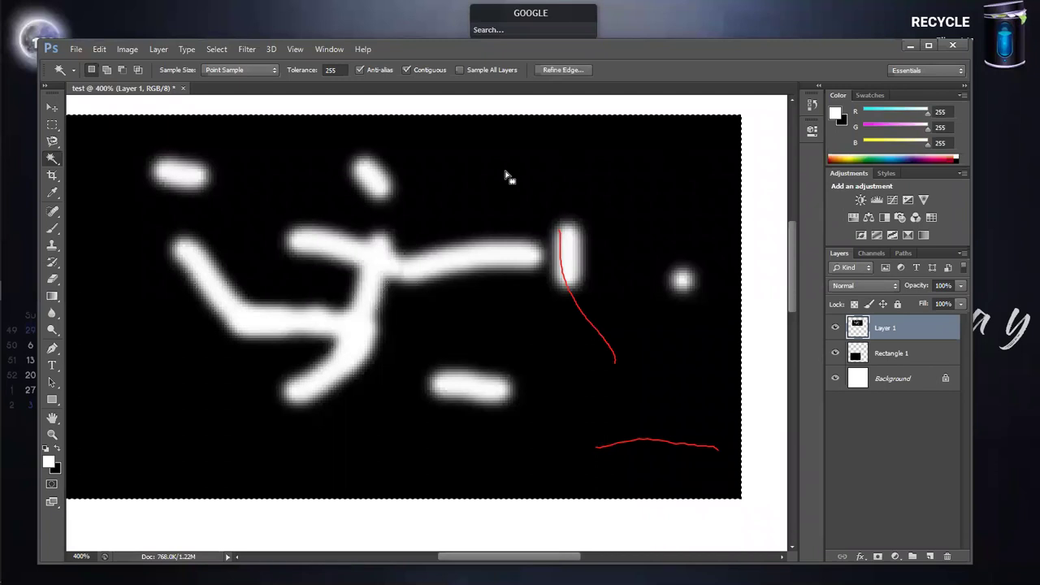
# - Set tolerance to 150, reselect the white stroke, then clear the selection
pyautogui.click(331, 70)
pyautogui.write('150')
pyautogui.press('Return')
pyautogui.hotkey('ctrl', 'd')
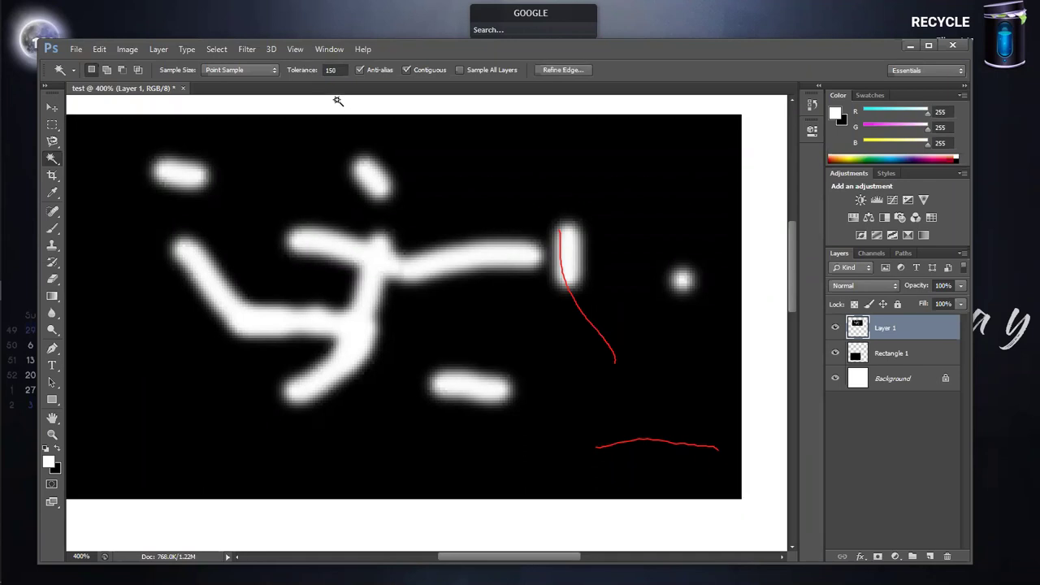
pyautogui.click(376, 262)
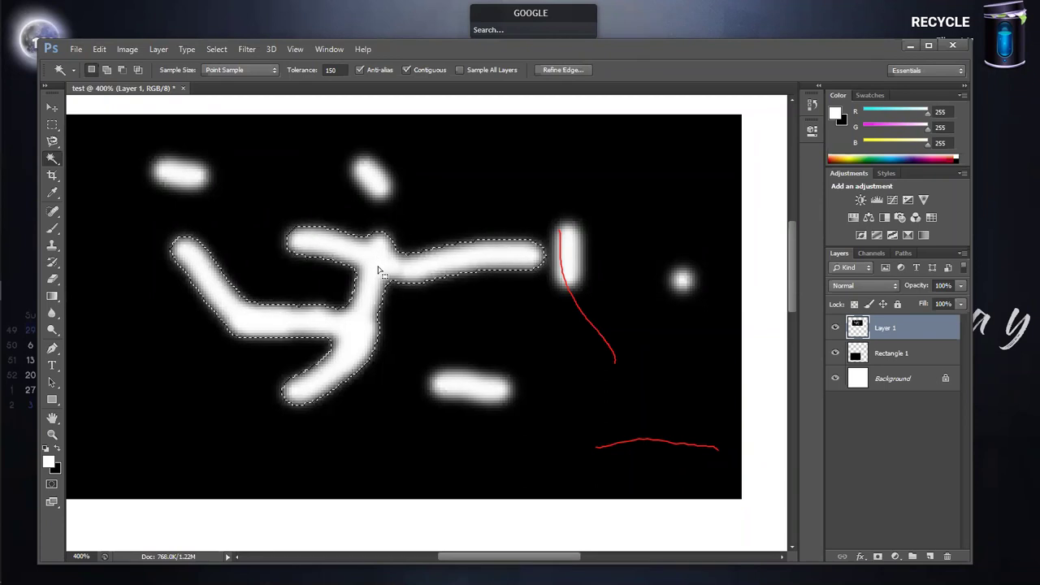
pyautogui.doubleClick(333, 70)
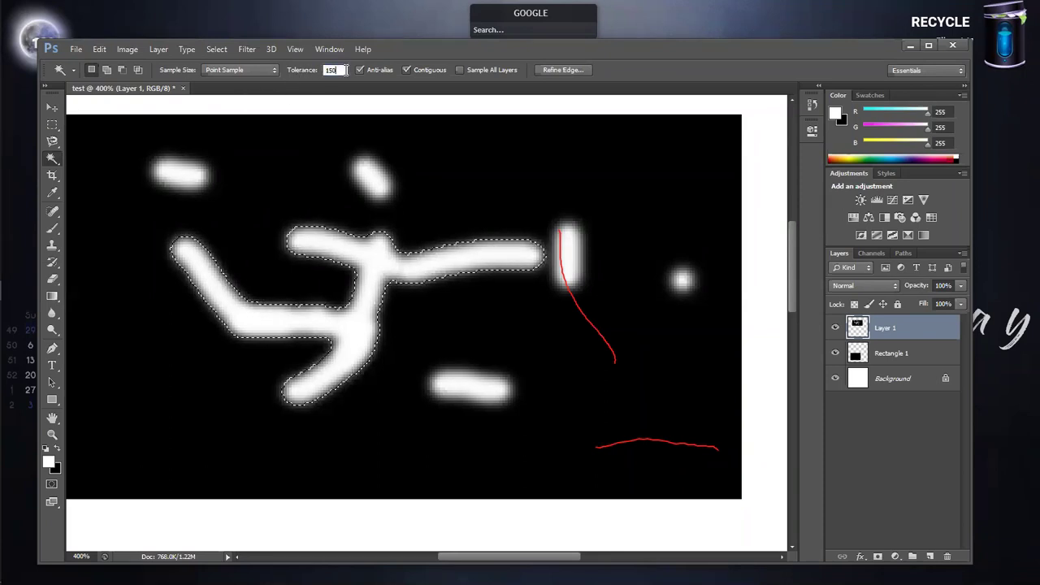
pyautogui.press('Return')
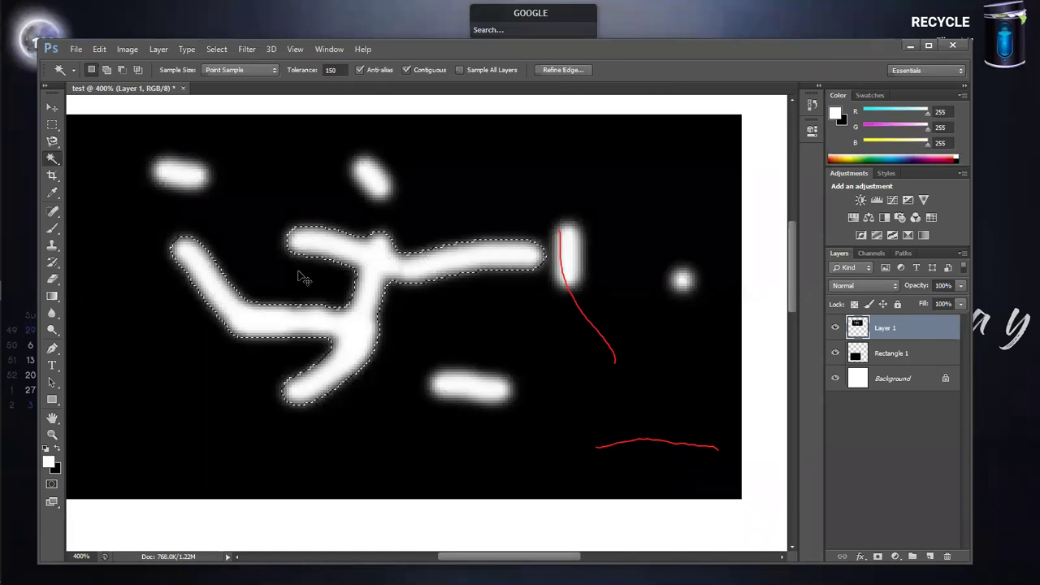
pyautogui.hotkey('ctrl', 'd')
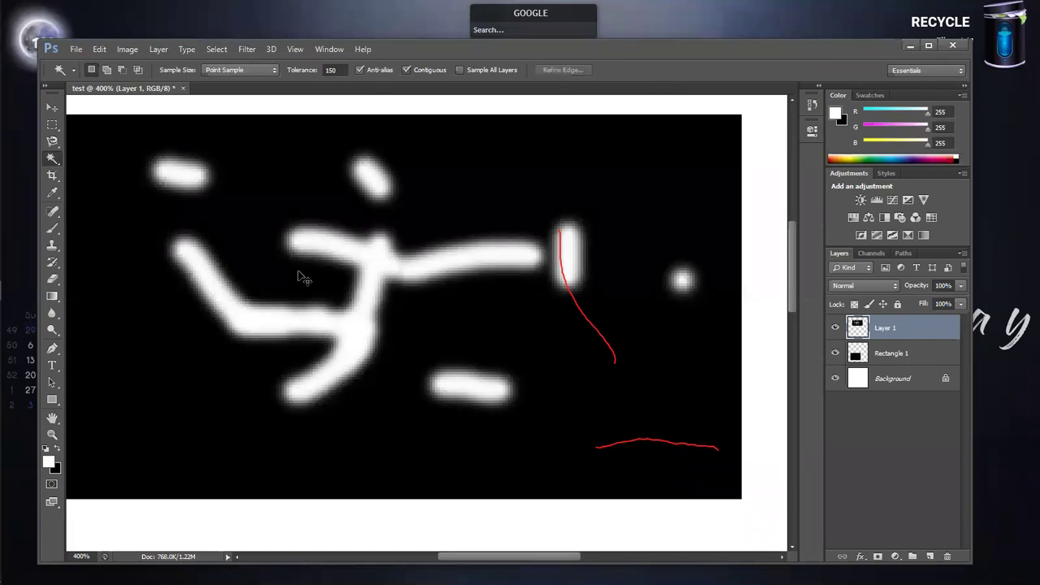
# - Fit the whole test canvas on screen and switch to the Move tool
pyautogui.hotkey('ctrl', '0')
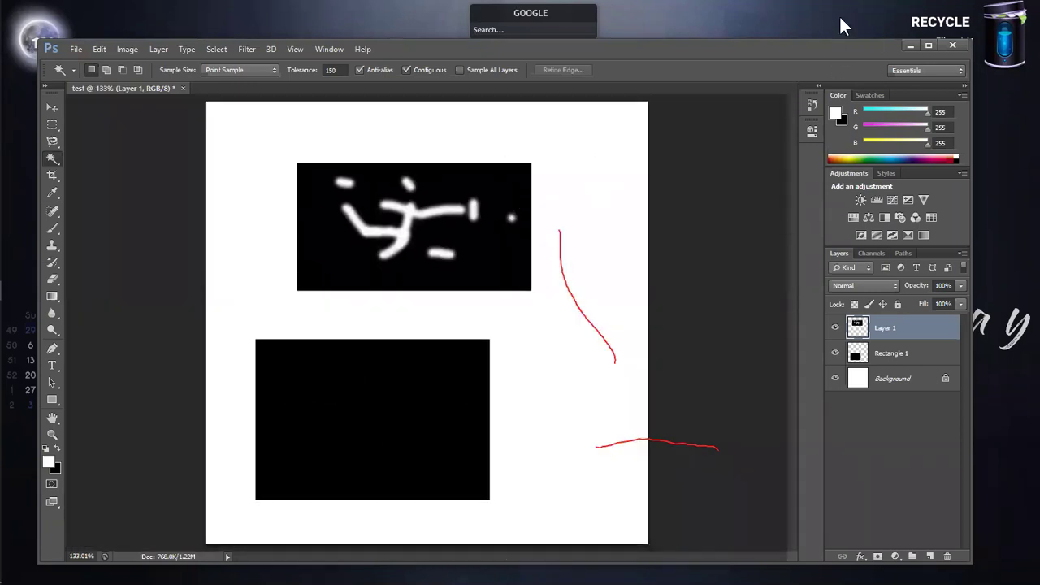
pyautogui.click(52, 140)
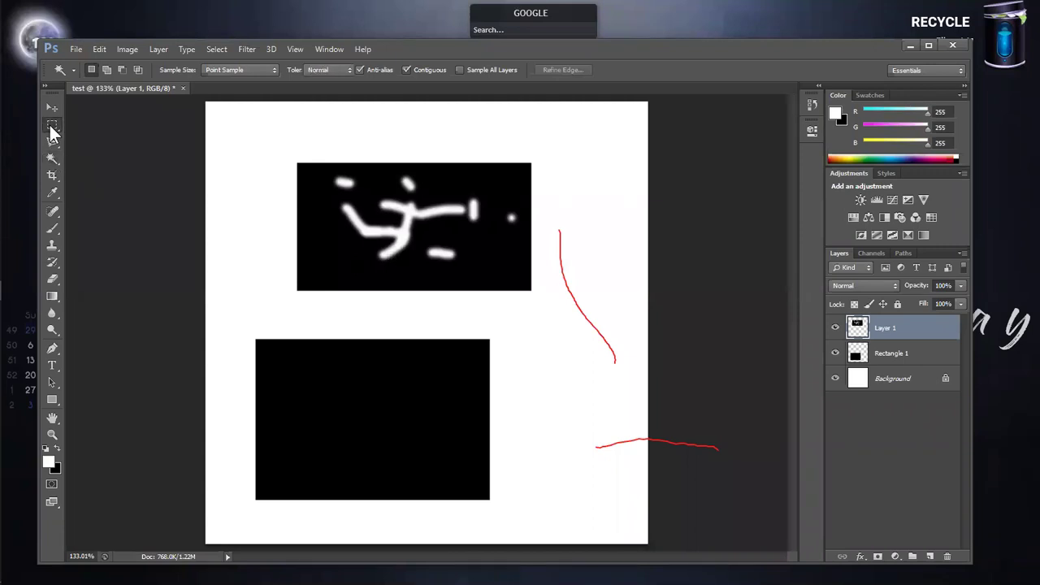
pyautogui.click(50, 108)
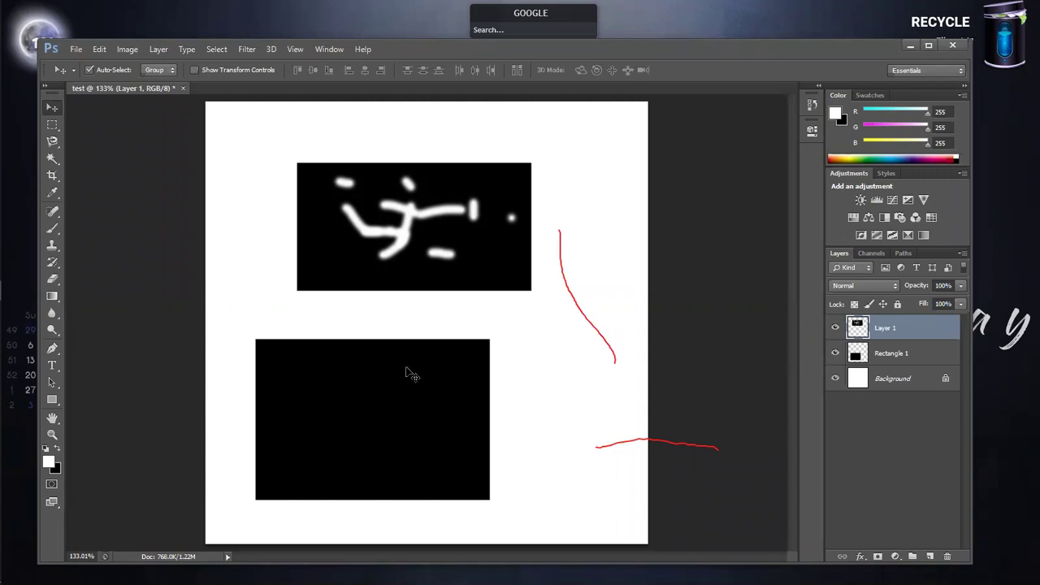
# - Try moving the lower rectangle and a pasted Layer 2 piece, merging and then undoing the merge
pyautogui.moveTo(414, 390); pyautogui.dragTo(440, 390)
pyautogui.moveTo(347, 425); pyautogui.dragTo(372, 409)
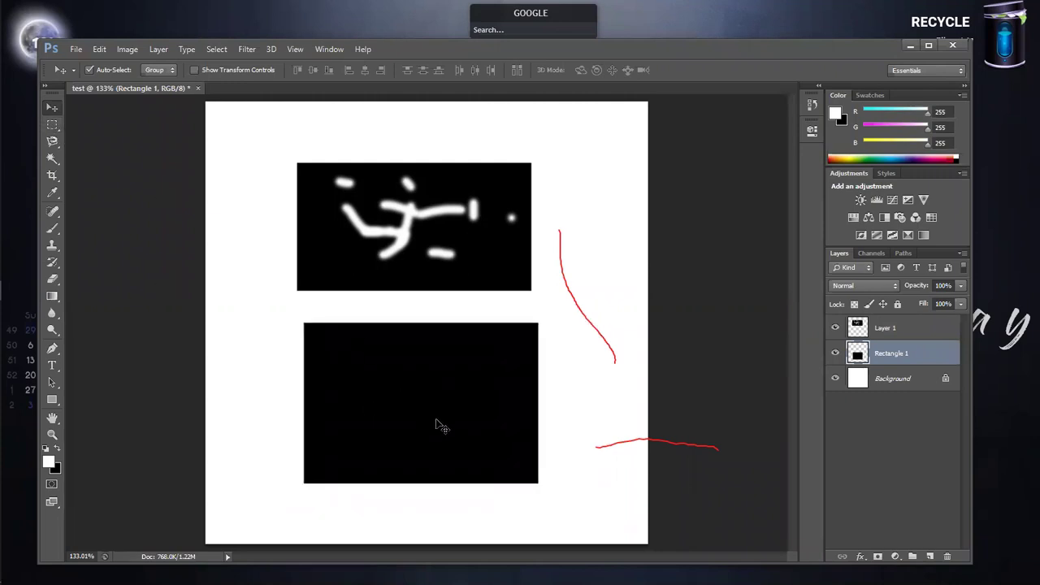
pyautogui.hotkey('ctrl', 'v')
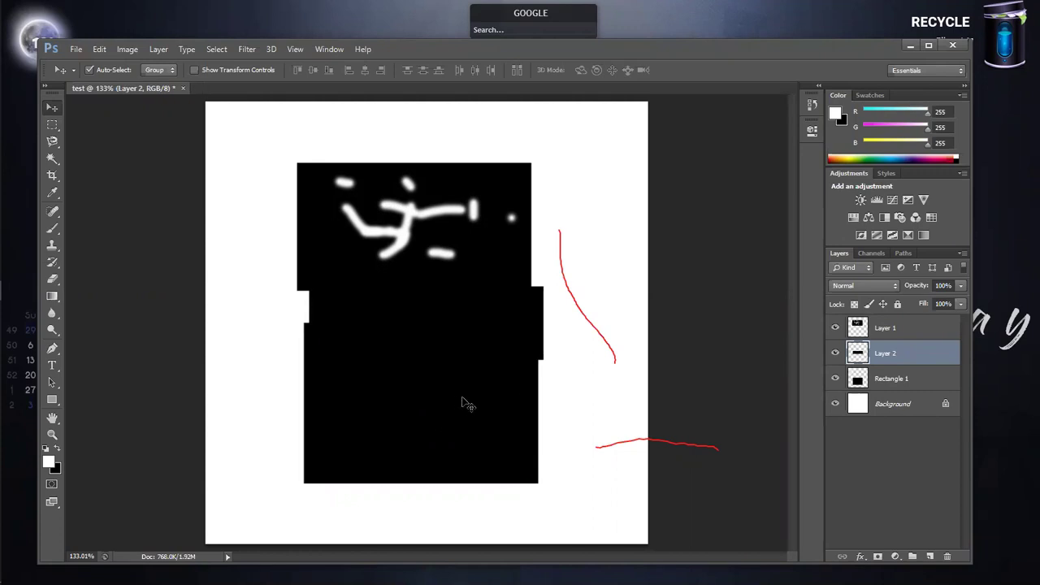
pyautogui.moveTo(464, 399); pyautogui.dragTo(399, 459)
pyautogui.moveTo(524, 327); pyautogui.dragTo(581, 342)
pyautogui.hotkey('ctrl', 'e')
pyautogui.hotkey('ctrl', 'z')
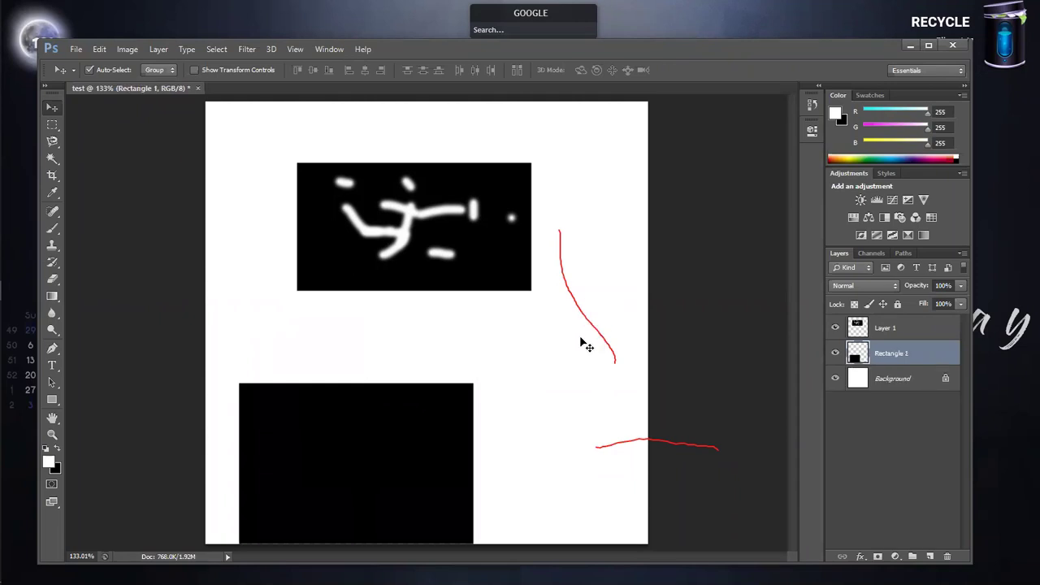
pyautogui.hotkey('ctrl', 'alt', 'z')
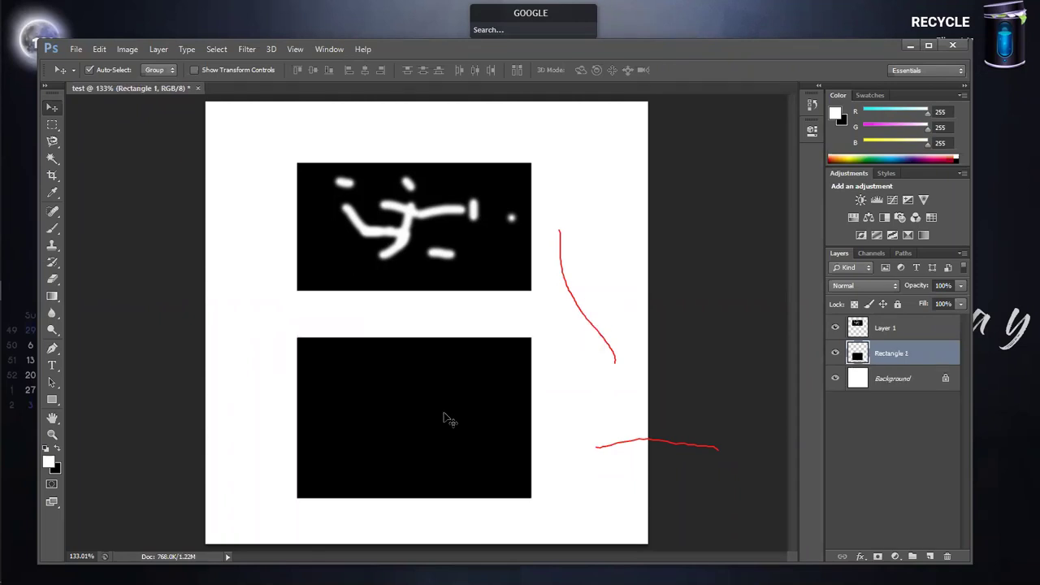
pyautogui.hotkey('ctrl', 'alt', 'z')
# - Move the bottom rectangle left and down, and delete Layer 2's black block
pyautogui.moveTo(464, 391); pyautogui.dragTo(462, 407)
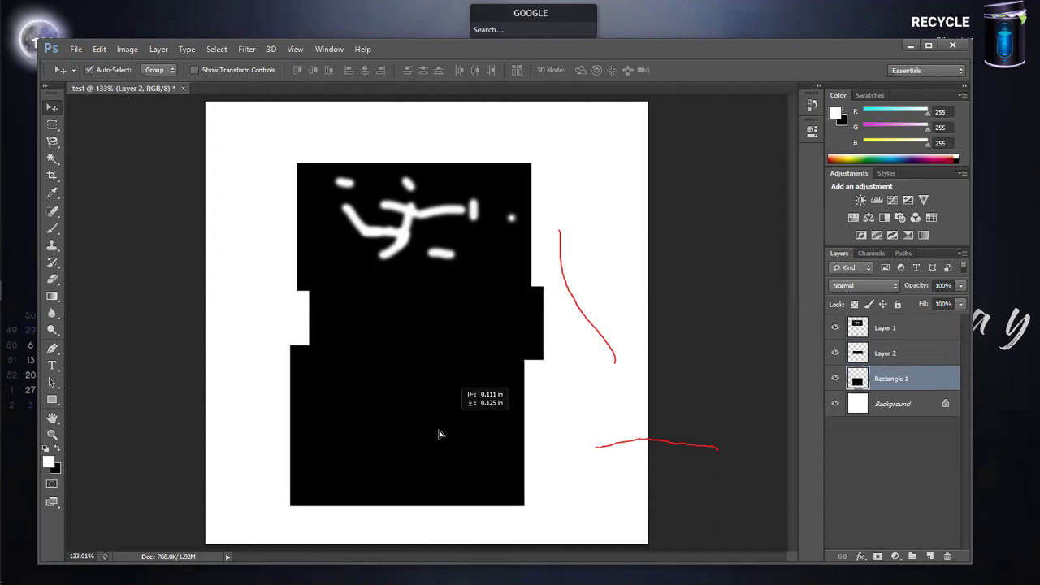
pyautogui.moveTo(518, 346)
pyautogui.mouseDown()
pyautogui.moveTo(512, 433)
pyautogui.moveTo(512, 393)
pyautogui.mouseUp()
pyautogui.press('Delete')
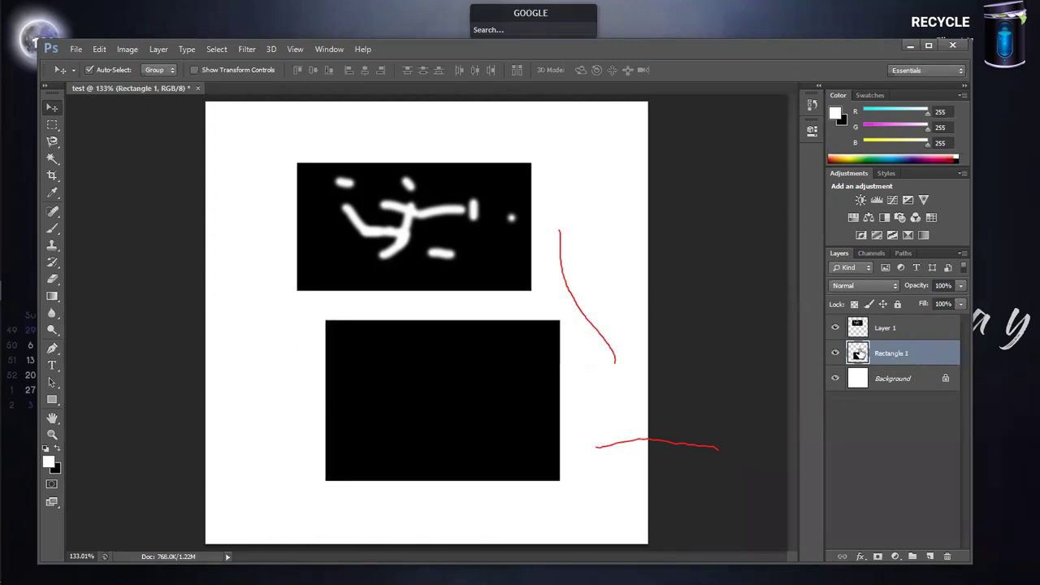
pyautogui.click(835, 353)
# - Make a trial copy of Rectangle 1, discard it, and shift the lower rectangle left
pyautogui.hotkey('ctrl', 'j')
pyautogui.moveTo(492, 406)
pyautogui.mouseDown()
pyautogui.moveTo(225, 391)
pyautogui.moveTo(406, 424)
pyautogui.mouseUp()
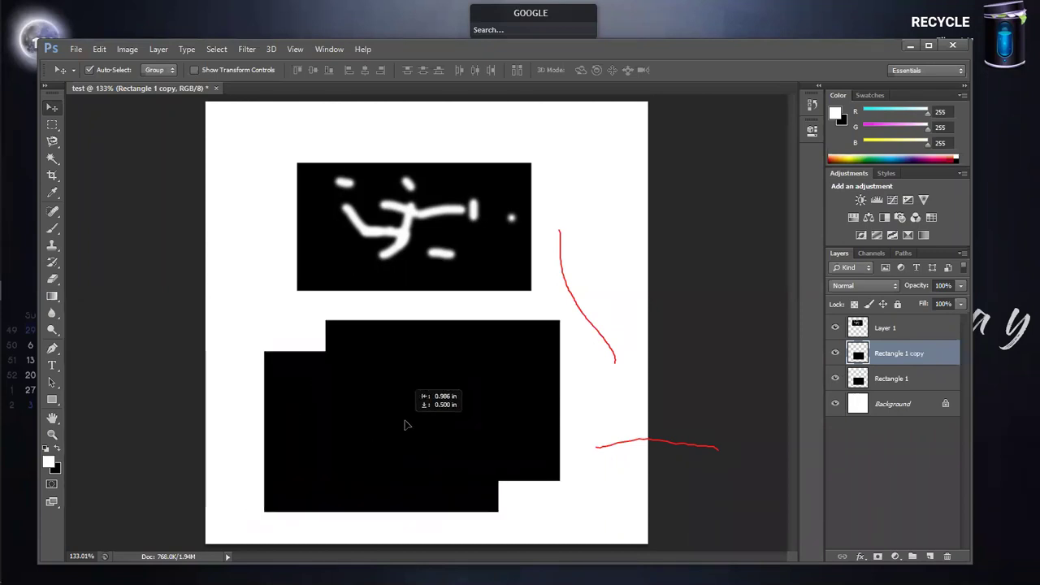
pyautogui.press('Delete')
pyautogui.moveTo(486, 432); pyautogui.dragTo(431, 430)
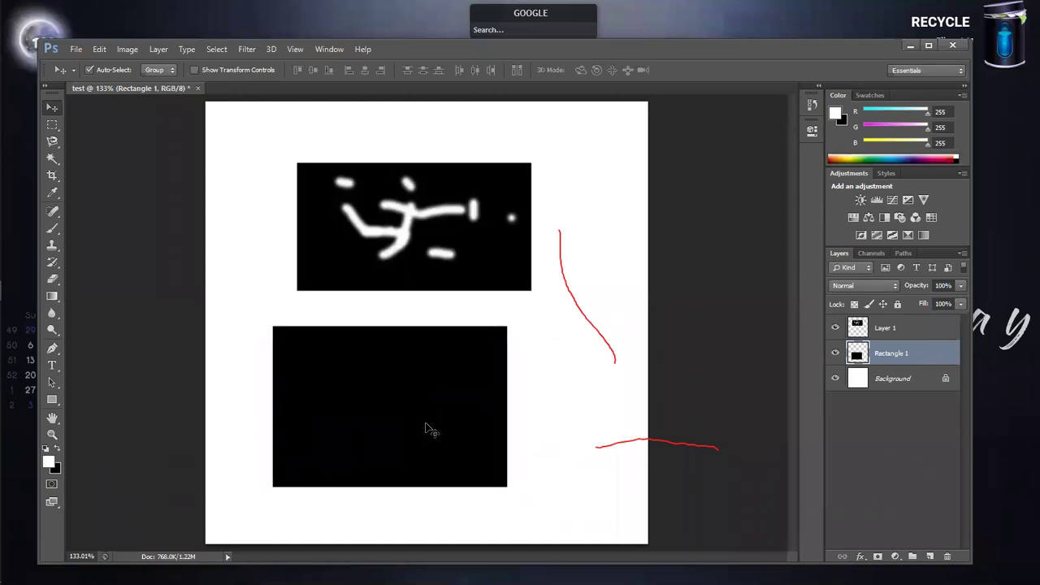
# - Create a new Layer 2 and fill a black block on it
pyautogui.click(52, 127)
pyautogui.moveTo(532, 309)
pyautogui.mouseDown()
pyautogui.moveTo(408, 507)
pyautogui.moveTo(391, 506)
pyautogui.mouseUp()
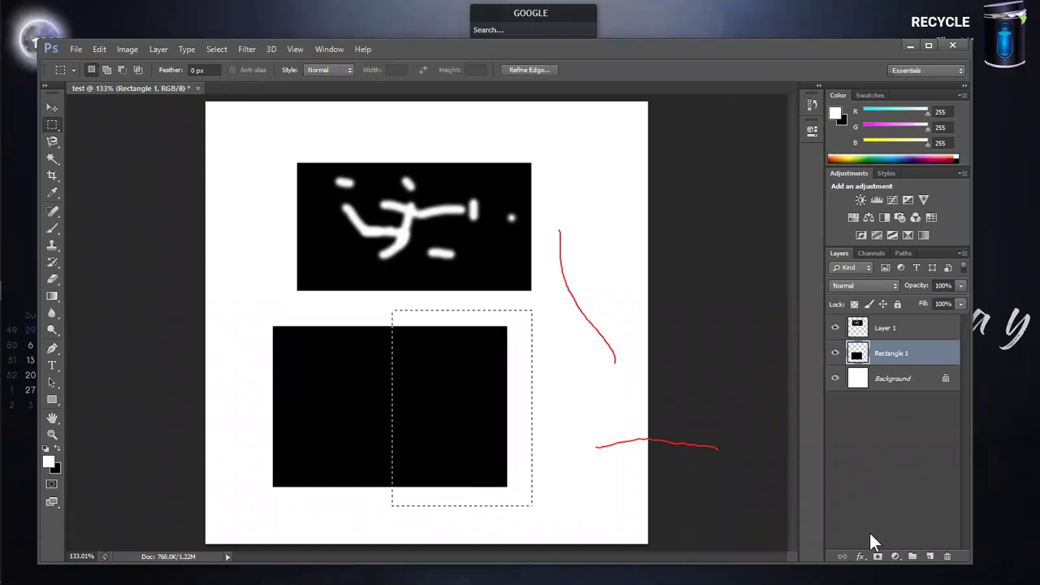
pyautogui.hotkey('ctrl', 'd')
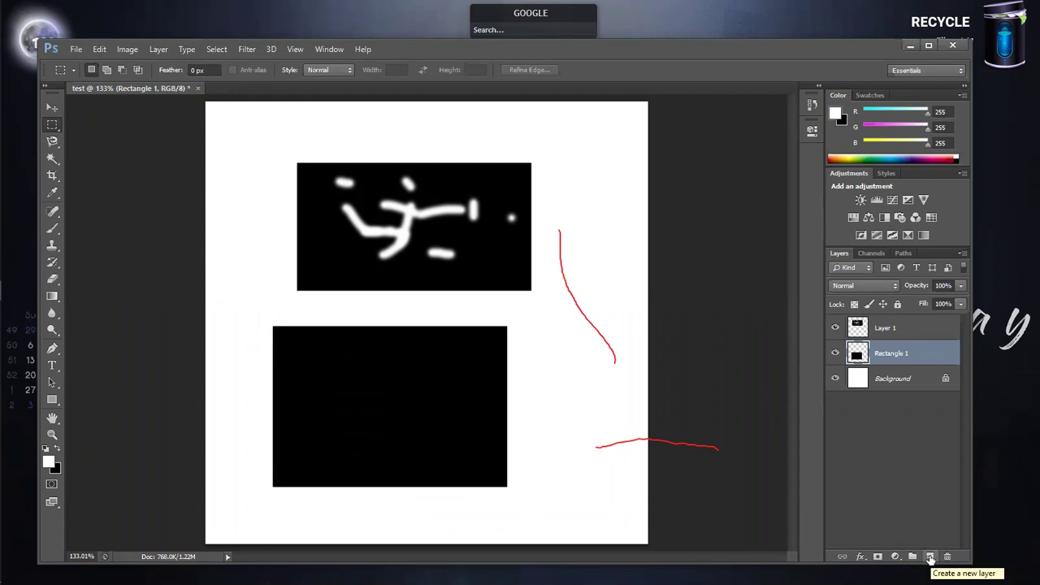
pyautogui.click(930, 557)
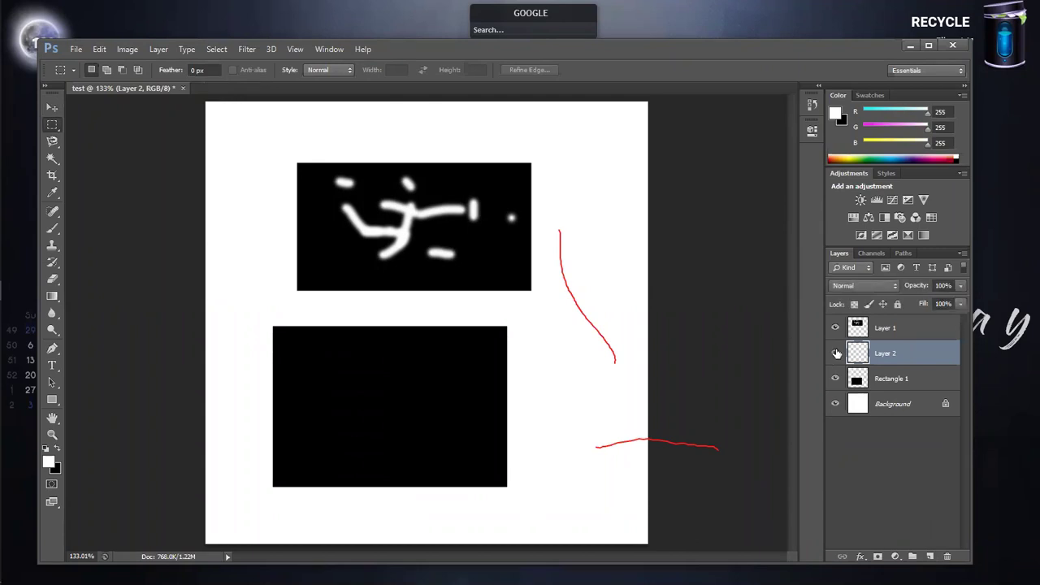
pyautogui.hotkey('ctrl', 'BackSpace')
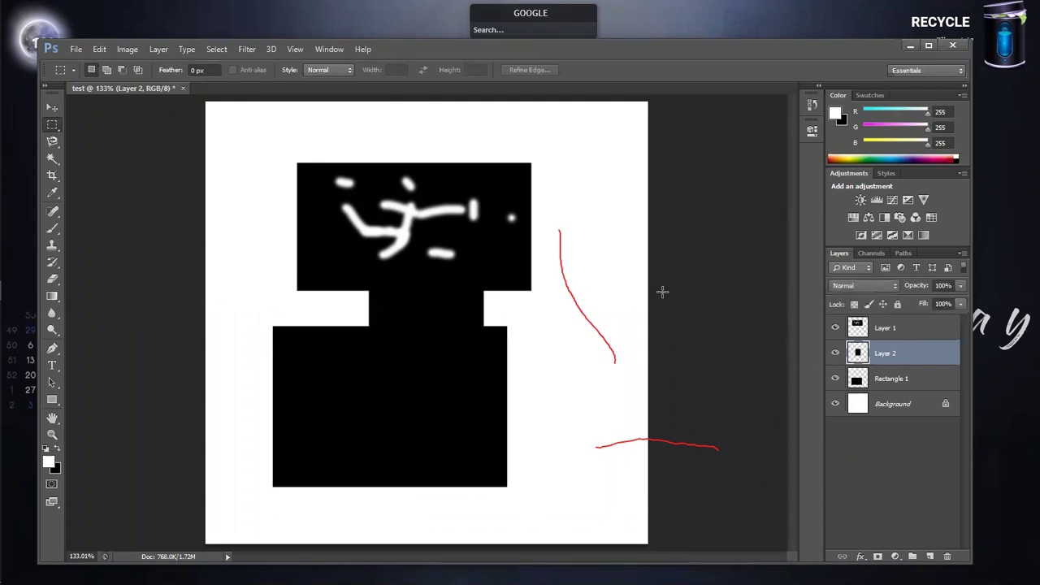
# - Move the Layer 2 block to the canvas's right edge
pyautogui.click(52, 107)
pyautogui.moveTo(418, 313)
pyautogui.mouseDown()
pyautogui.moveTo(571, 371)
pyautogui.moveTo(437, 395)
pyautogui.moveTo(587, 343)
pyautogui.moveTo(594, 359)
pyautogui.mouseUp()
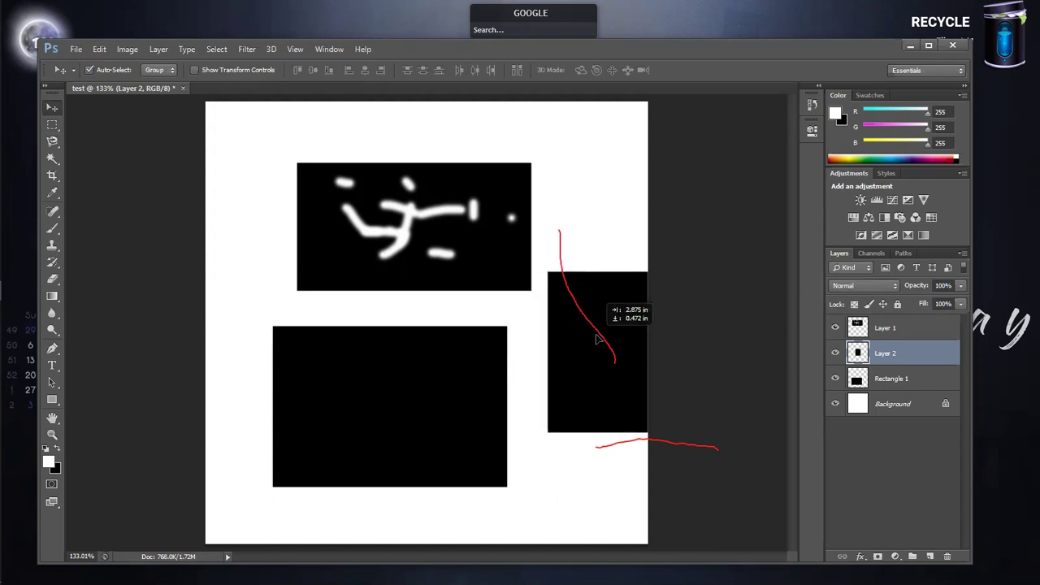
pyautogui.moveTo(449, 395); pyautogui.dragTo(416, 392)
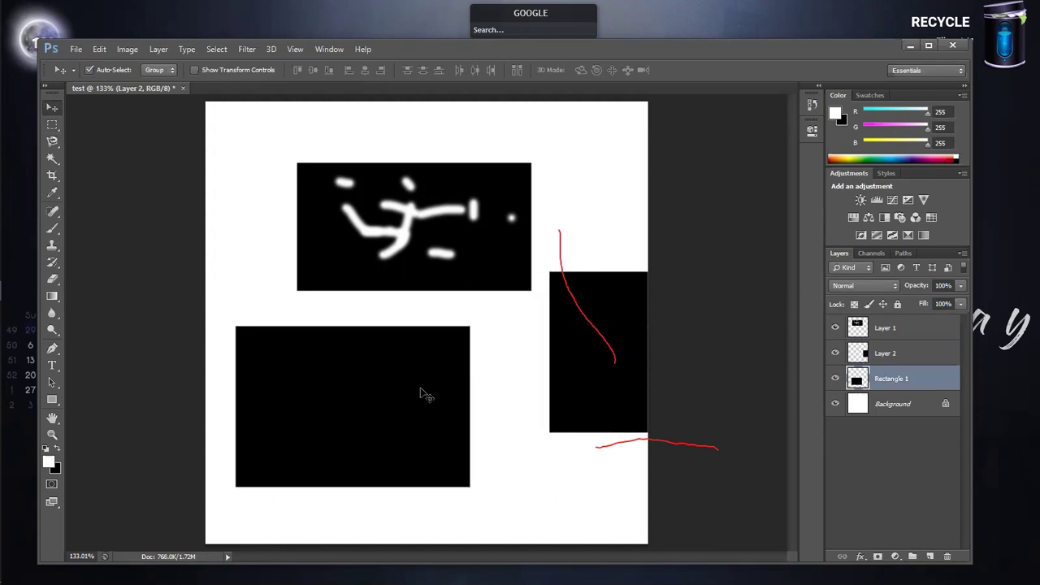
# - Cut the right half of Rectangle 1 and paste it as new Layer 3
pyautogui.click(50, 125)
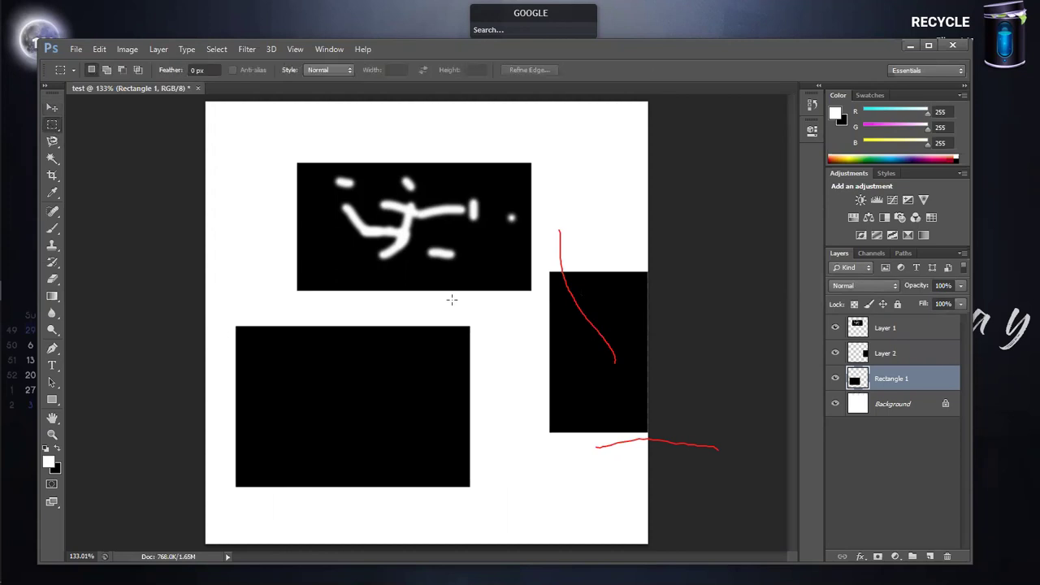
pyautogui.moveTo(490, 307); pyautogui.dragTo(362, 516)
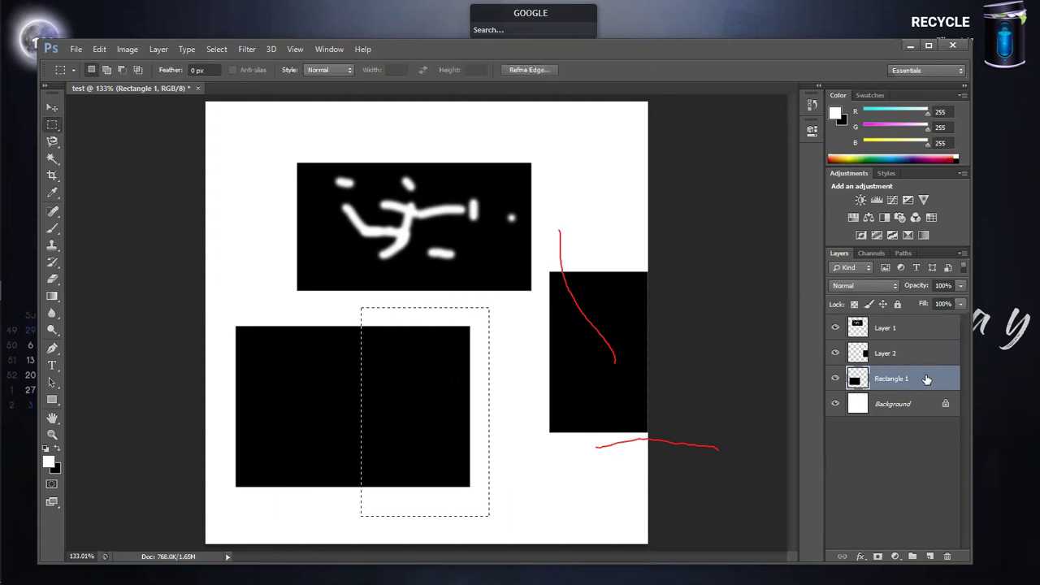
pyautogui.click(913, 334)
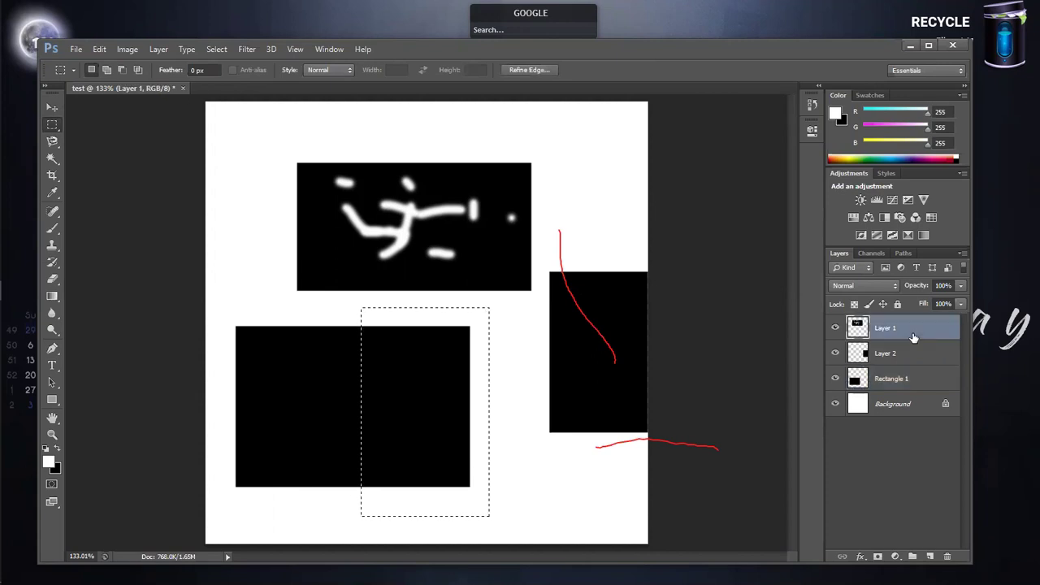
pyautogui.click(912, 355)
pyautogui.click(927, 385)
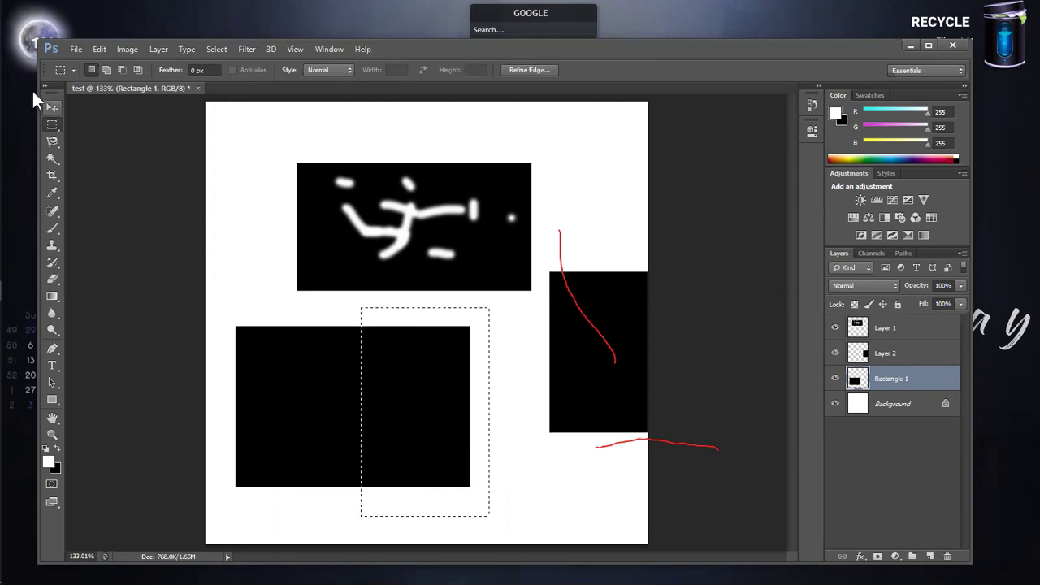
pyautogui.click(51, 106)
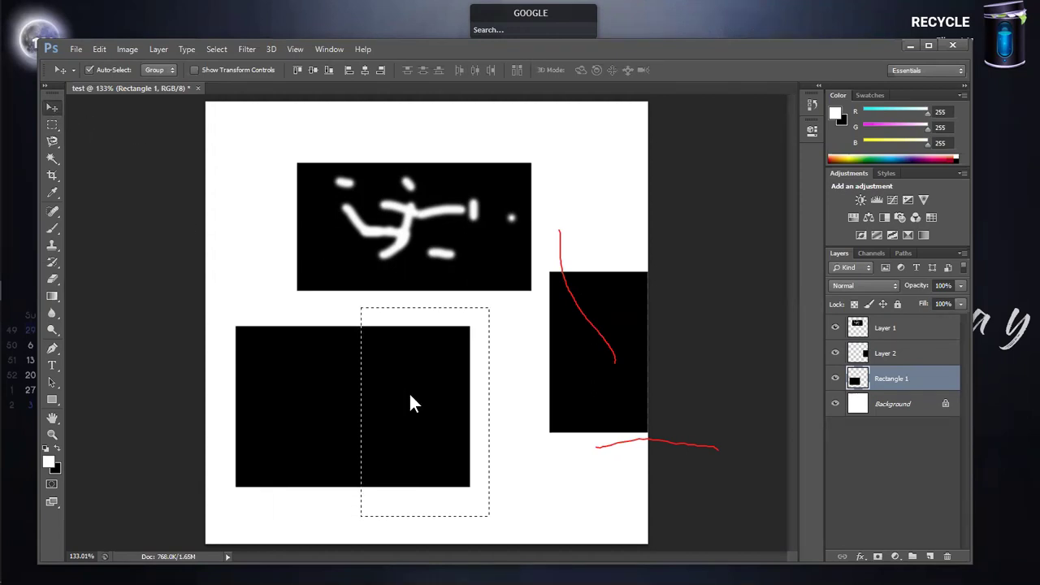
pyautogui.hotkey('ctrl', 'x')
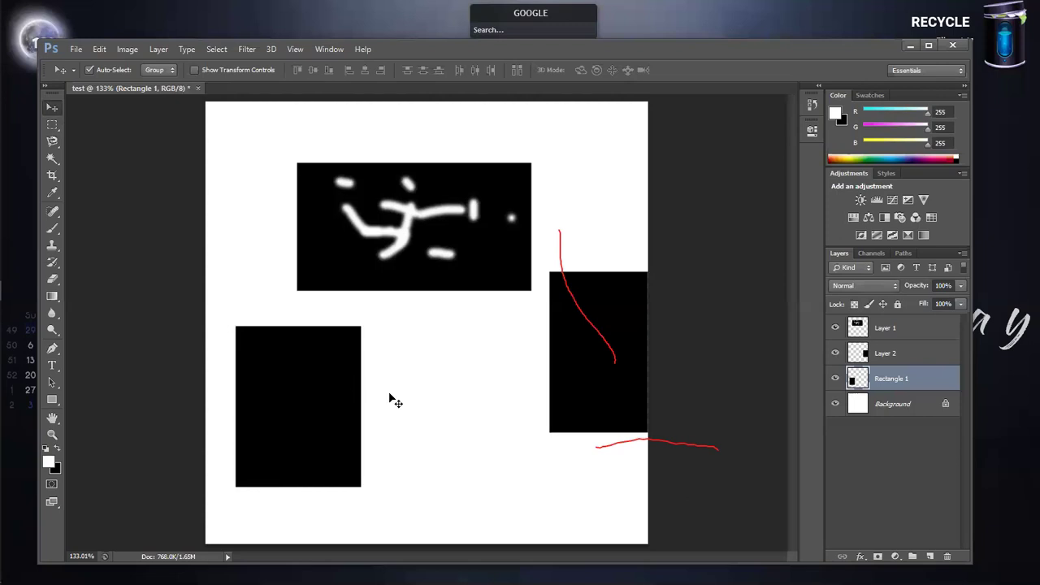
pyautogui.hotkey('ctrl', 'v')
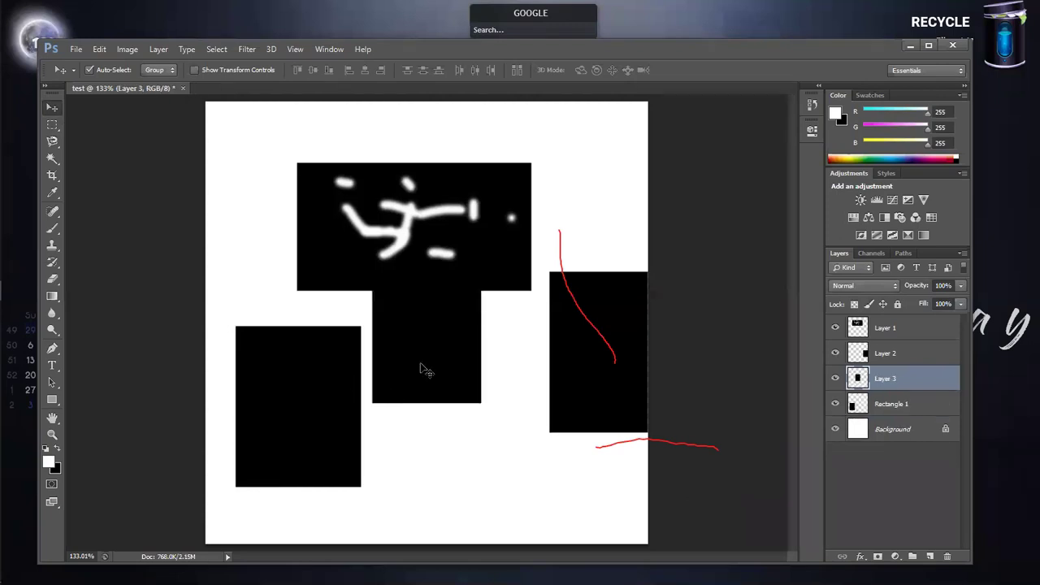
# - Position the Layer 3 piece back against the left half of the rectangle
pyautogui.moveTo(450, 355)
pyautogui.mouseDown()
pyautogui.moveTo(445, 416)
pyautogui.moveTo(434, 427)
pyautogui.mouseUp()
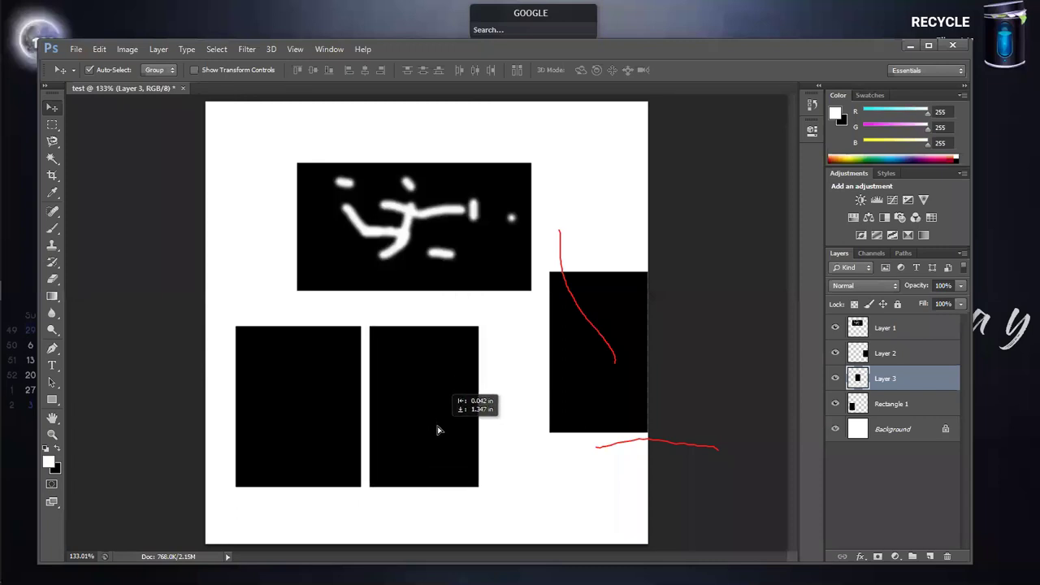
pyautogui.moveTo(460, 430); pyautogui.dragTo(434, 430)
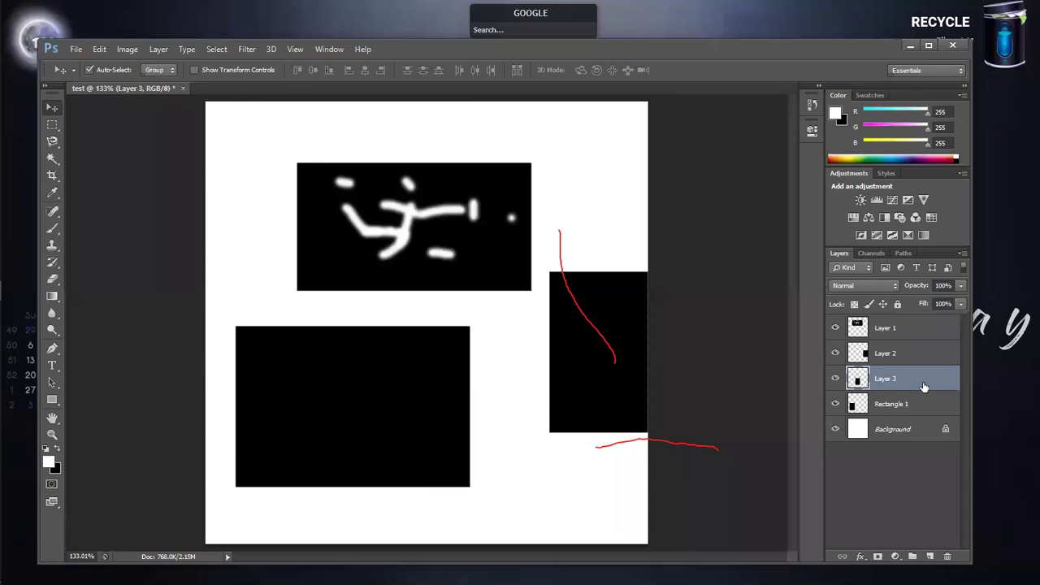
pyautogui.moveTo(452, 370); pyautogui.dragTo(505, 370)
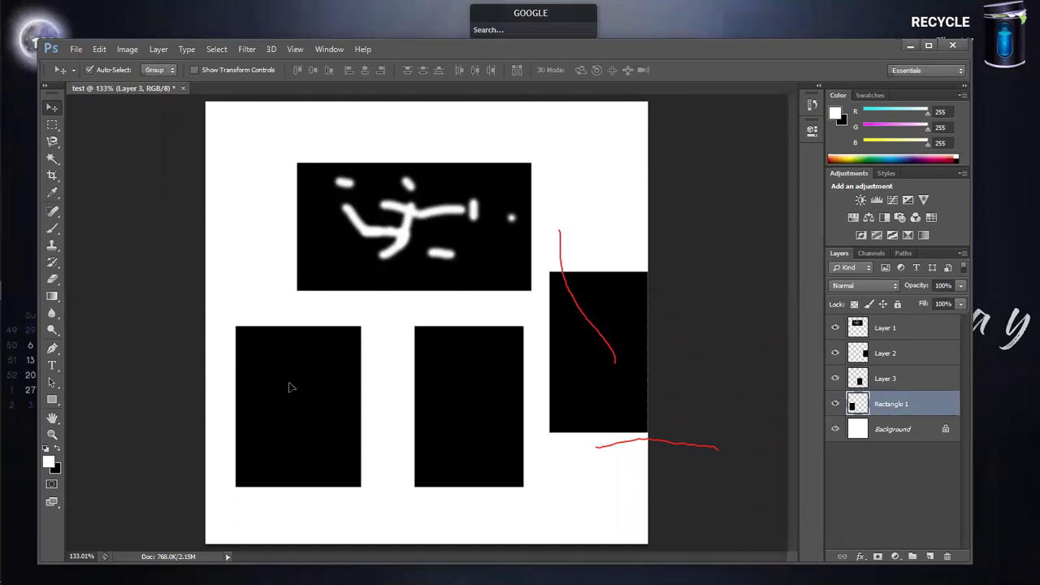
pyautogui.moveTo(317, 406); pyautogui.dragTo(309, 398)
pyautogui.moveTo(446, 422); pyautogui.dragTo(391, 422)
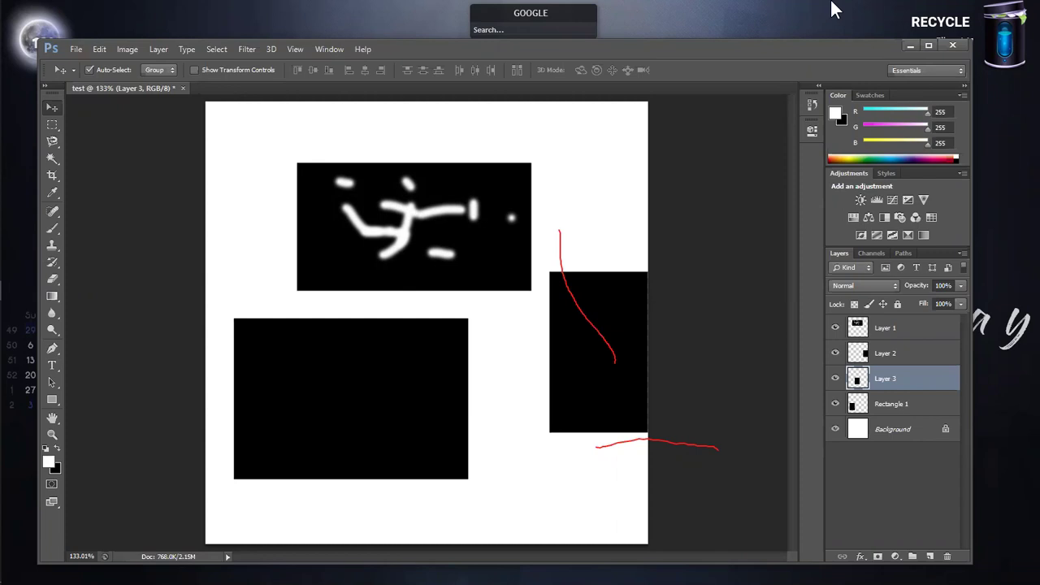
# - Shift the right-edge rectangle down and left, then deselect all layers
pyautogui.click(834, 10)
pyautogui.moveTo(552, 410)
pyautogui.mouseDown()
pyautogui.moveTo(528, 421)
pyautogui.moveTo(536, 433)
pyautogui.mouseUp()
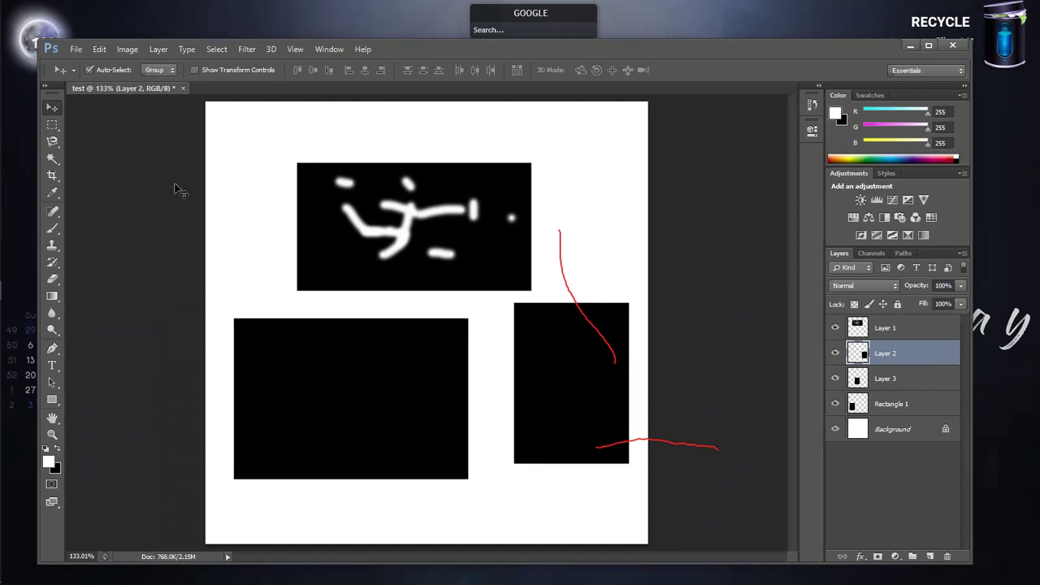
pyautogui.click(147, 161)
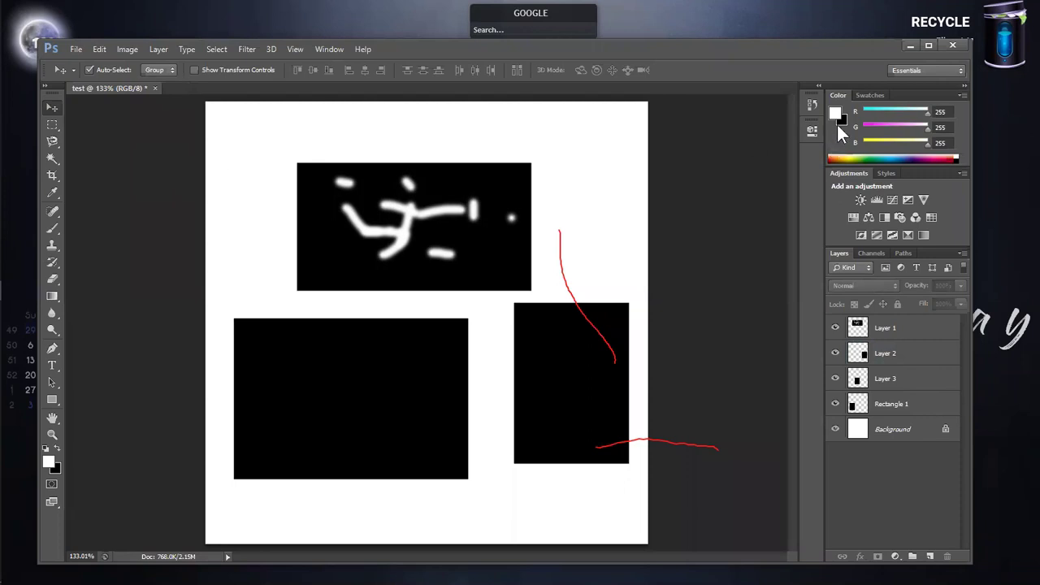
# - Minimize Photoshop and open the Downloads folder in File Explorer
pyautogui.click(909, 47)
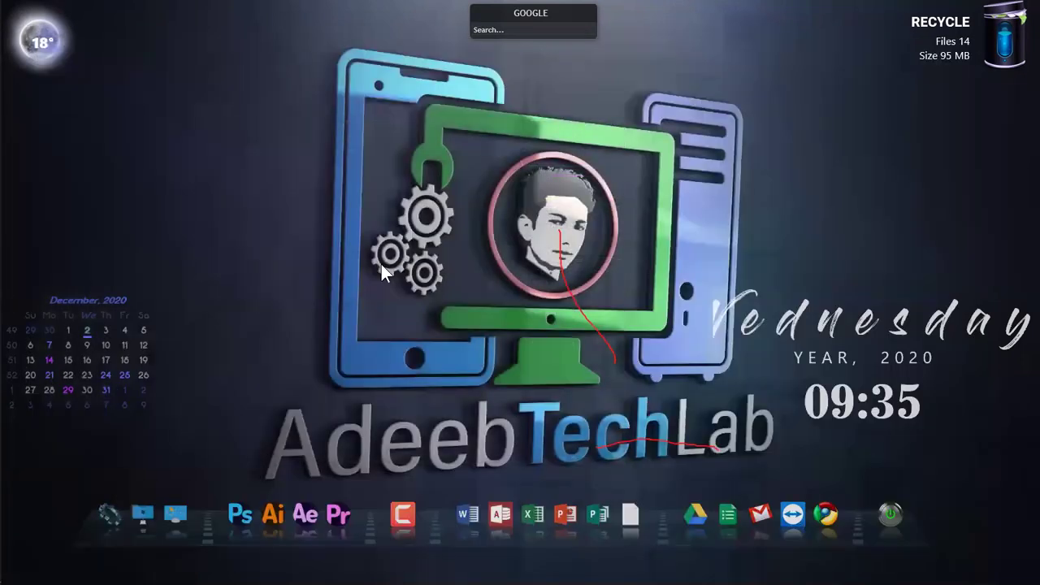
pyautogui.rightClick(220, 178)
pyautogui.click(248, 215)
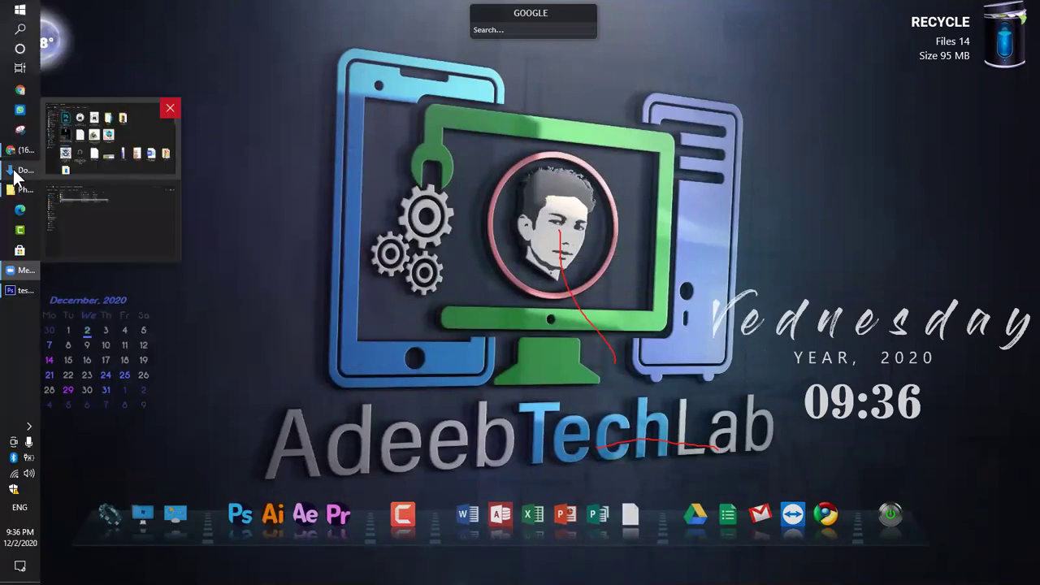
pyautogui.click(16, 175)
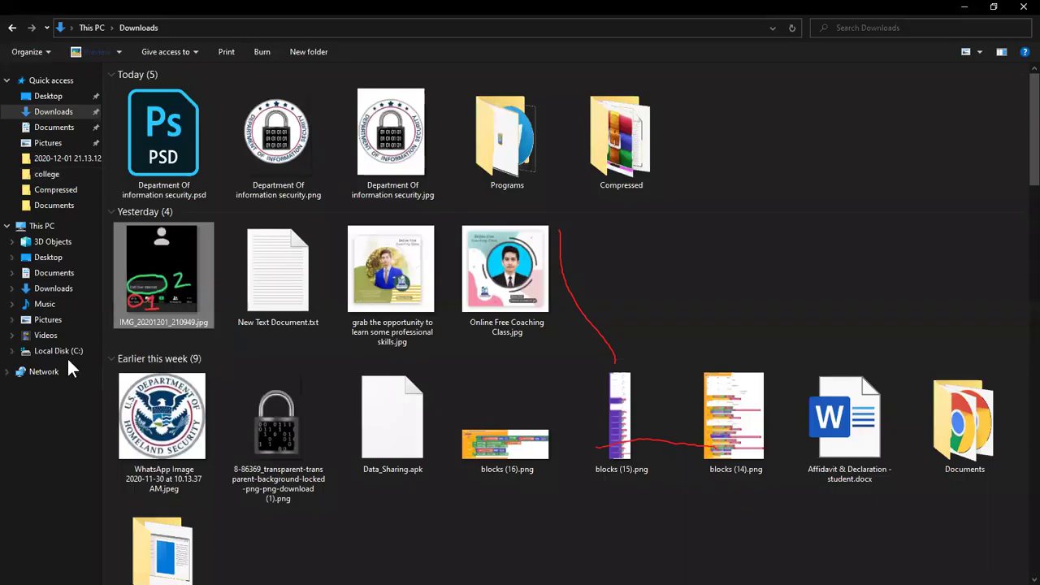